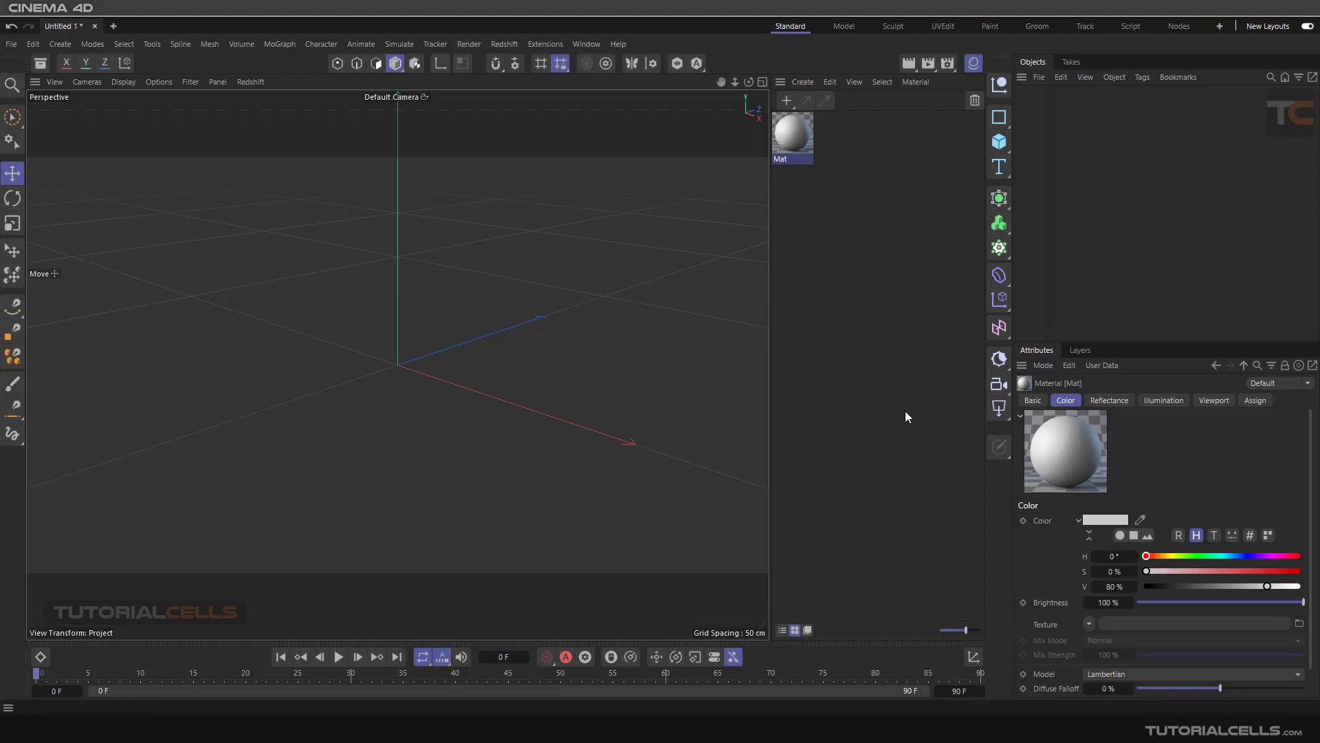
# Step: Open the Mat material in the Material Editor and enlarge the editor window
pyautogui.doubleClick(798, 138)
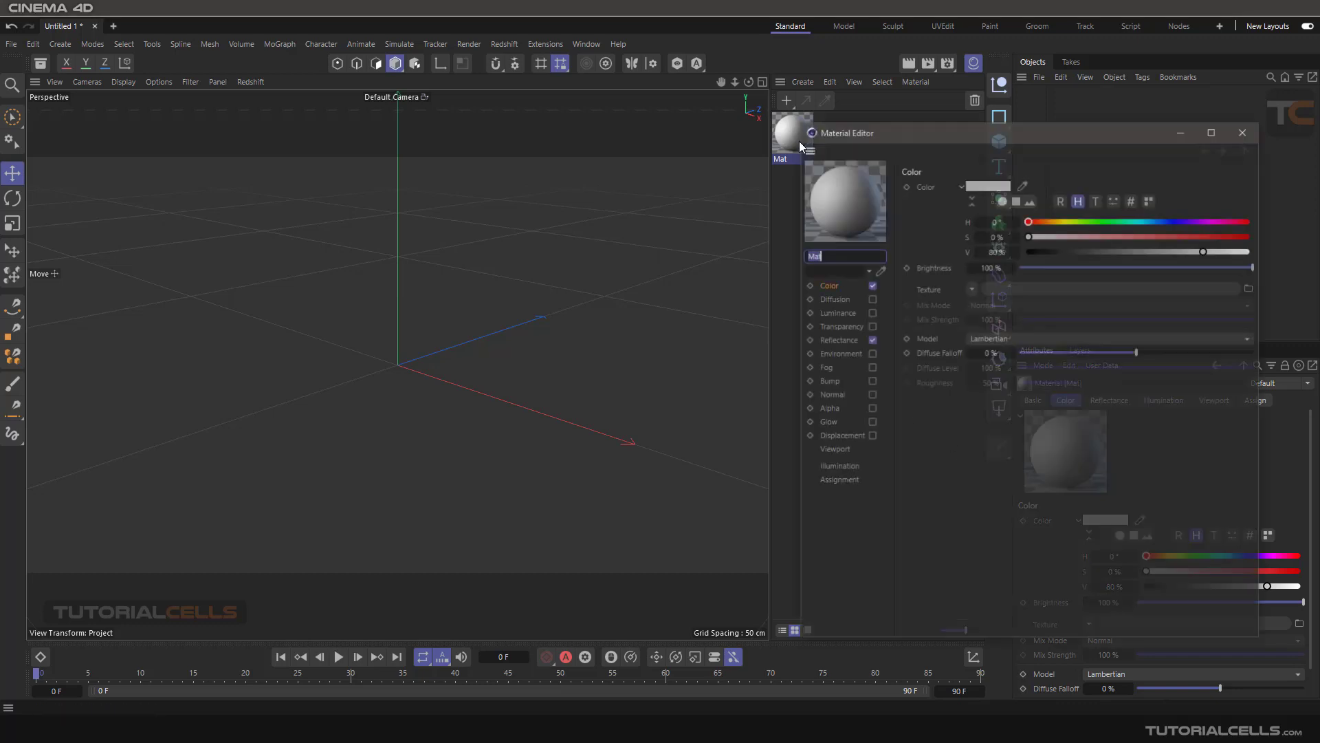
pyautogui.moveTo(927, 132); pyautogui.dragTo(459, 105)
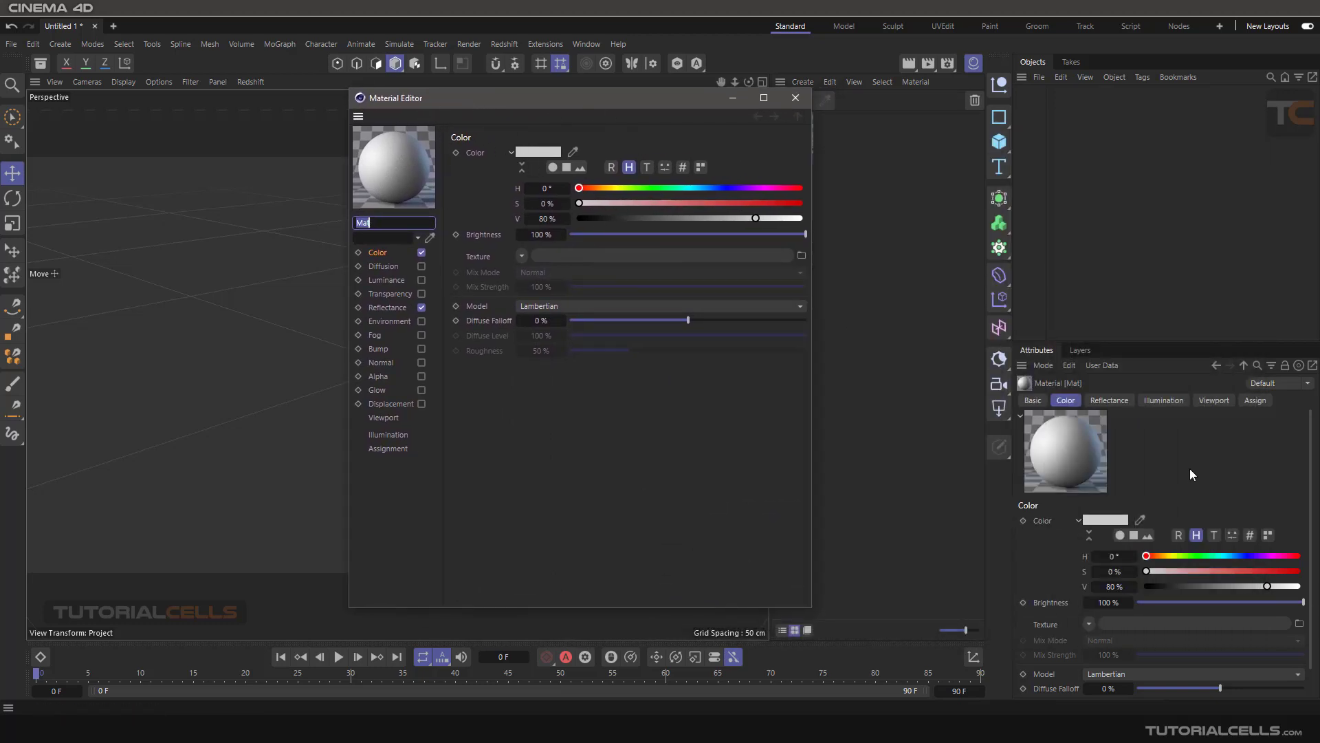
pyautogui.click(510, 154)
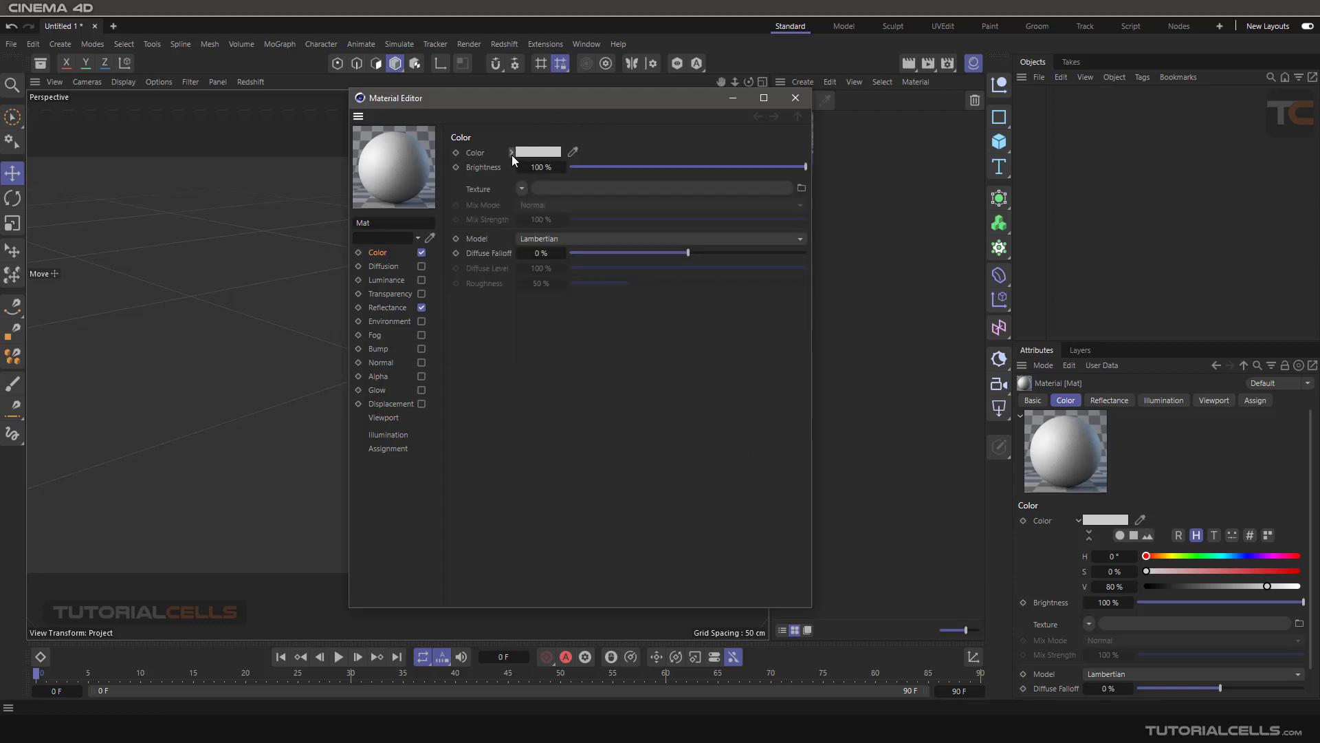
pyautogui.click(512, 153)
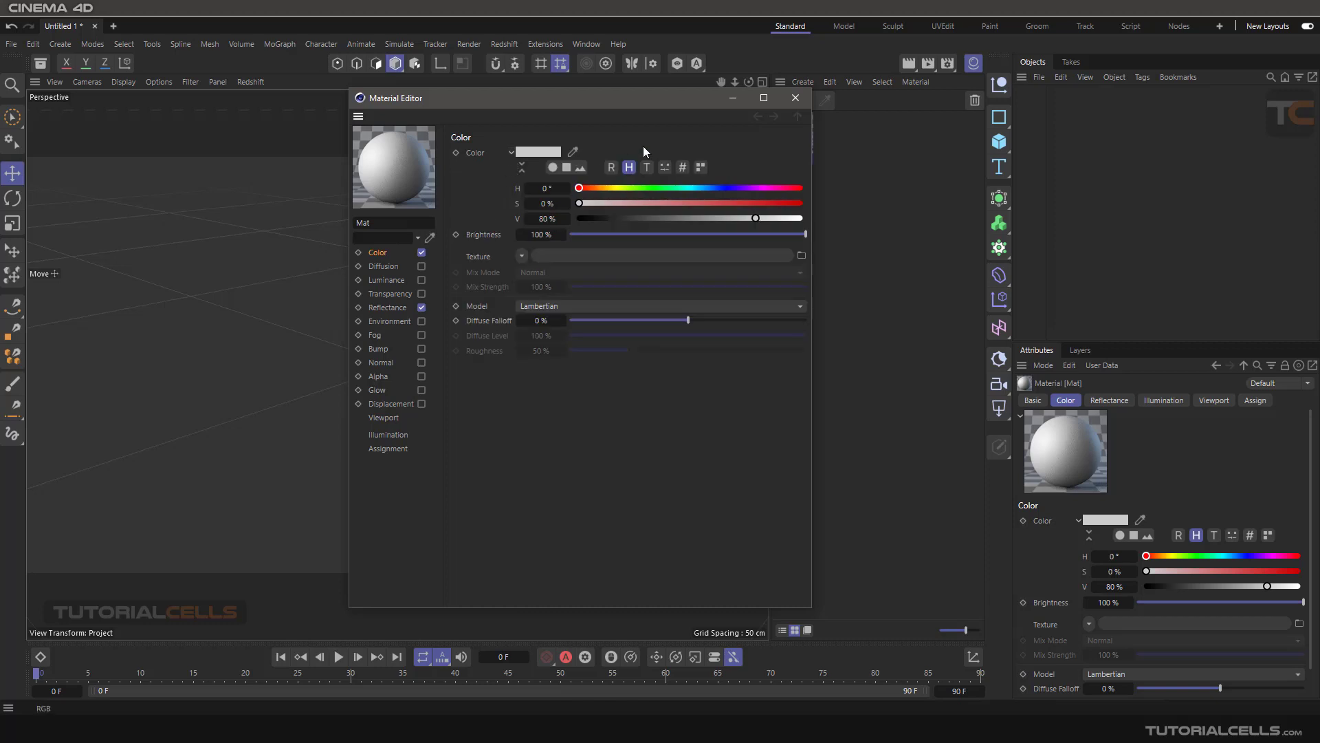
pyautogui.click(758, 103)
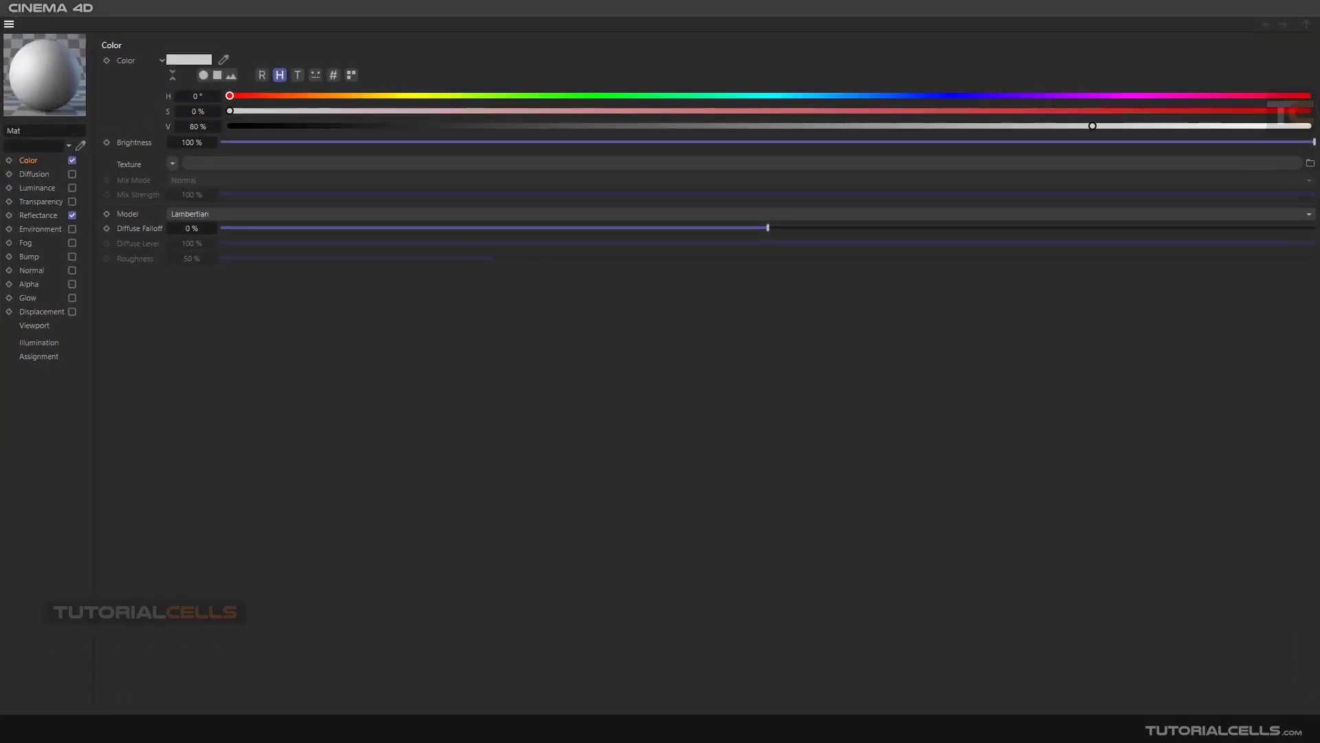
pyautogui.click(1275, 15)
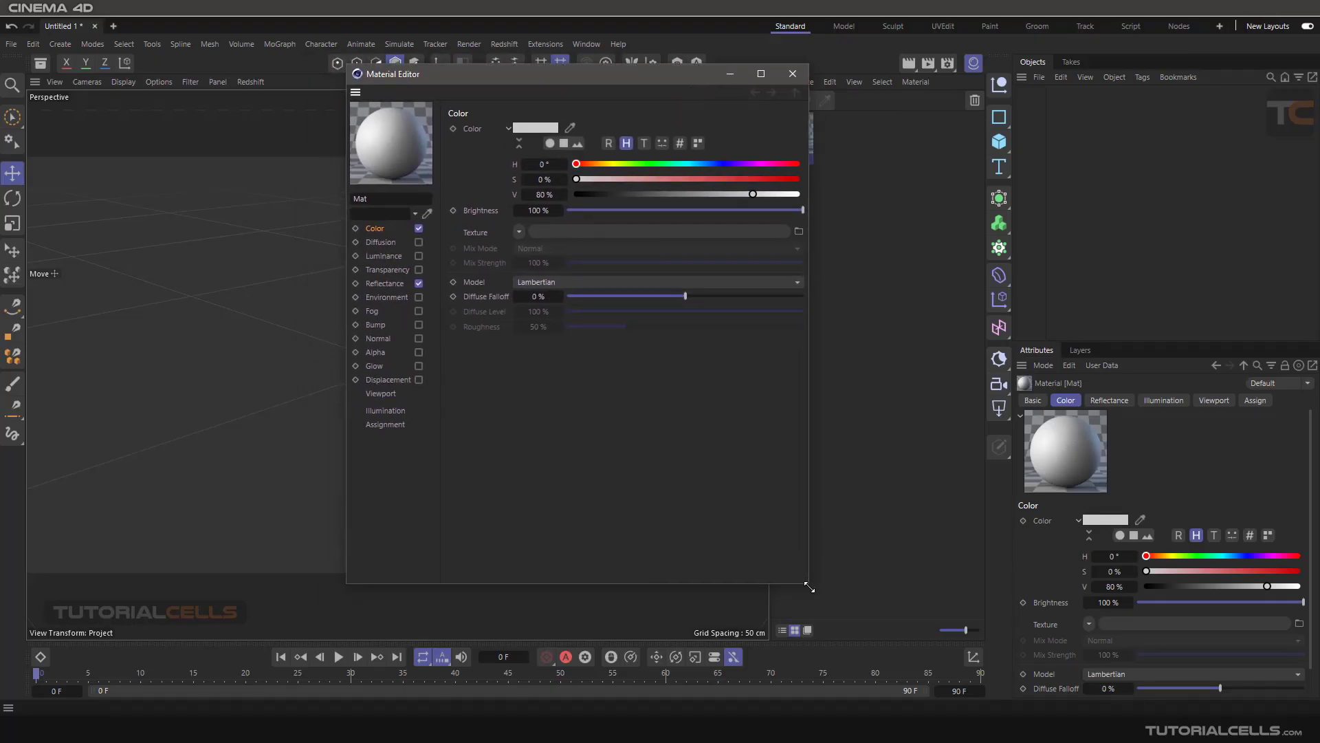
pyautogui.moveTo(809, 588); pyautogui.dragTo(951, 678)
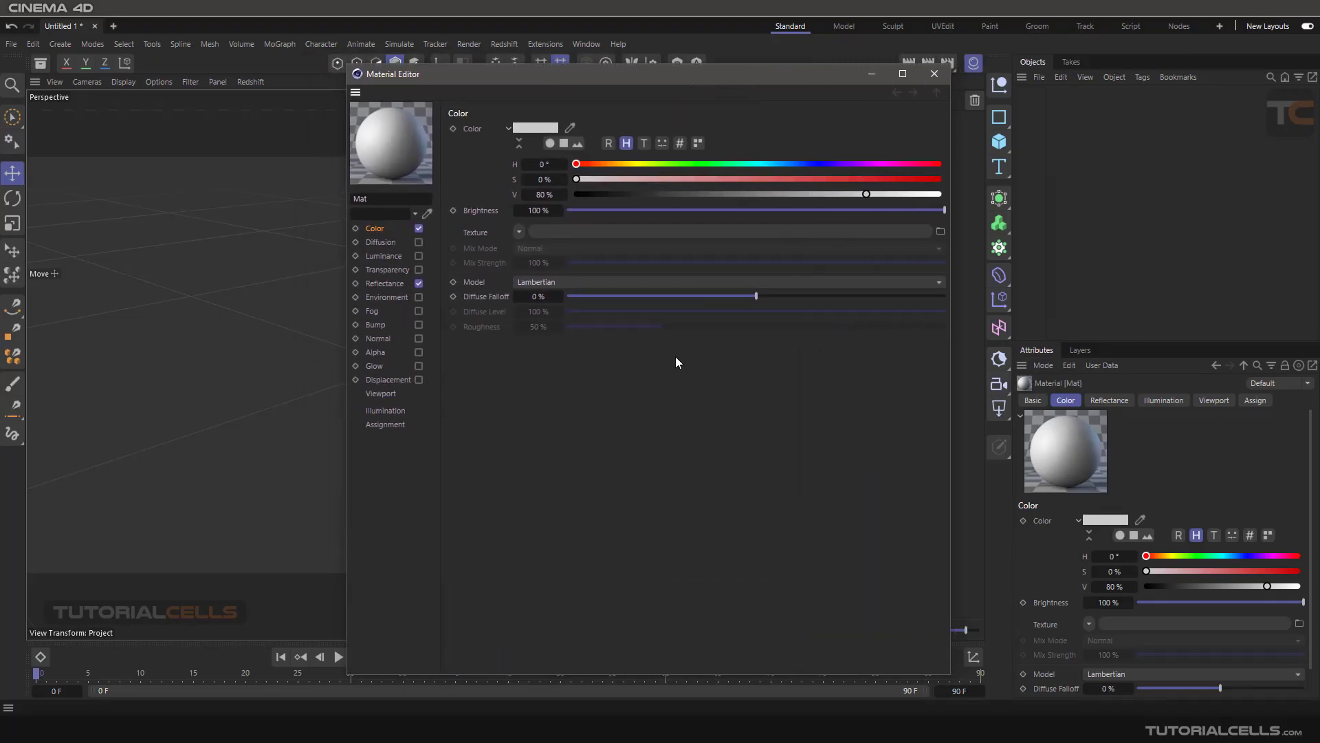
# Step: Show the color wheel for the material color and pick a soft red, hue about 2° and saturation about 55%
pyautogui.click(550, 144)
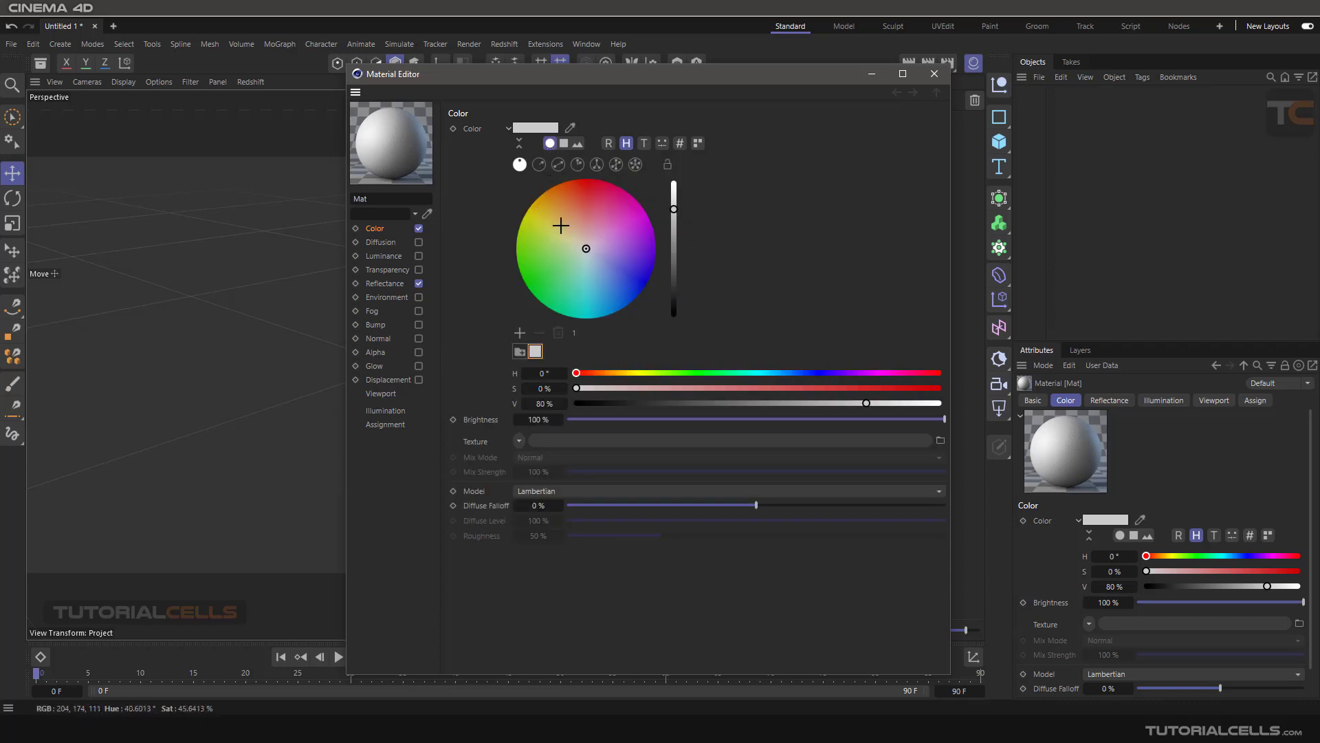
pyautogui.moveTo(545, 236); pyautogui.dragTo(584, 210)
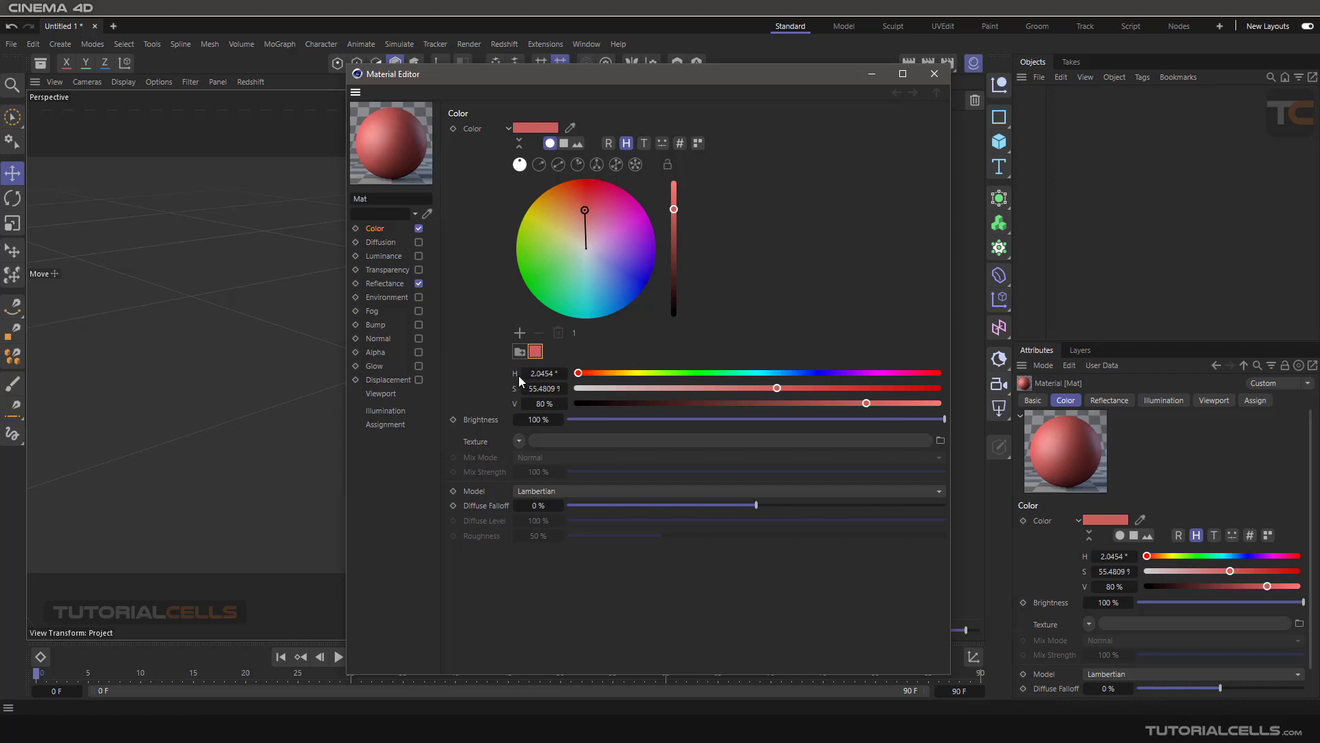
# Step: Switch the color sliders to RGB and pick a teal of about 51, 204, 181 on the wheel at 100% brightness
pyautogui.click(608, 144)
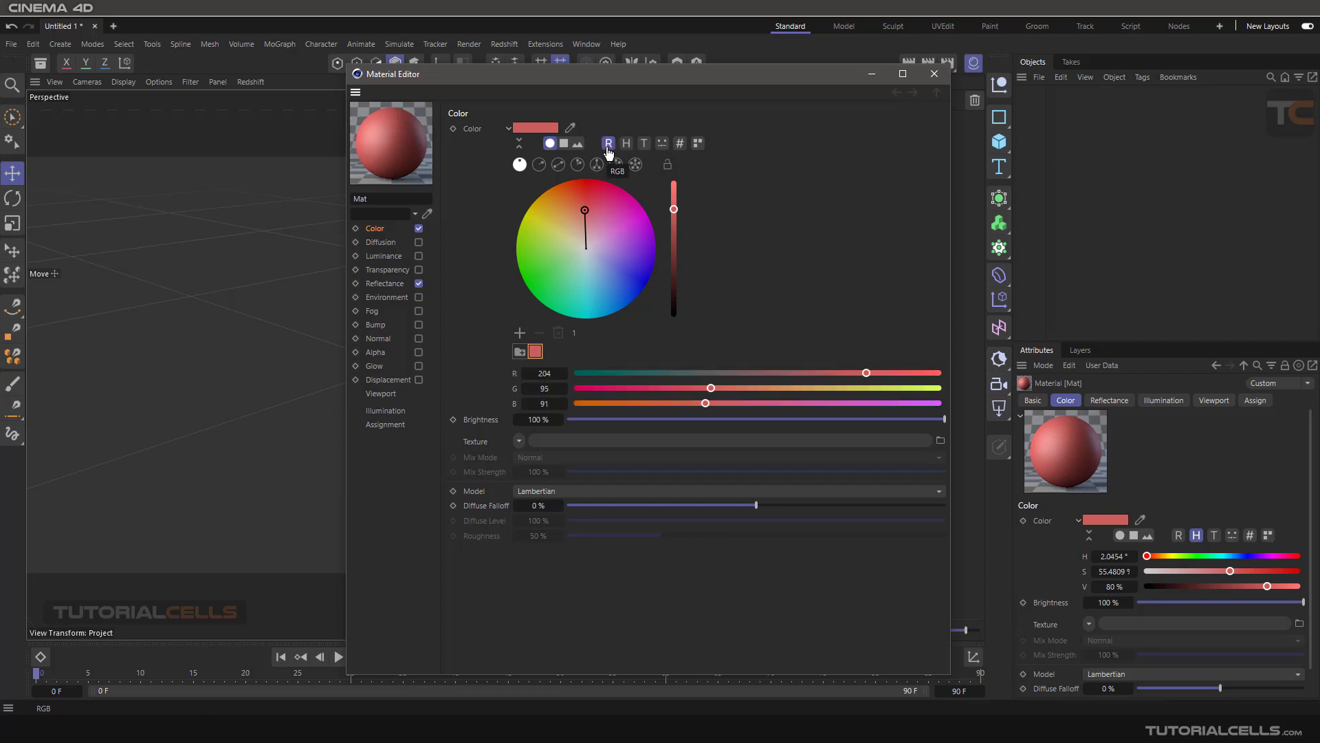
pyautogui.click(606, 208)
pyautogui.moveTo(605, 208)
pyautogui.mouseDown()
pyautogui.moveTo(623, 221)
pyautogui.moveTo(609, 295)
pyautogui.moveTo(578, 300)
pyautogui.mouseUp()
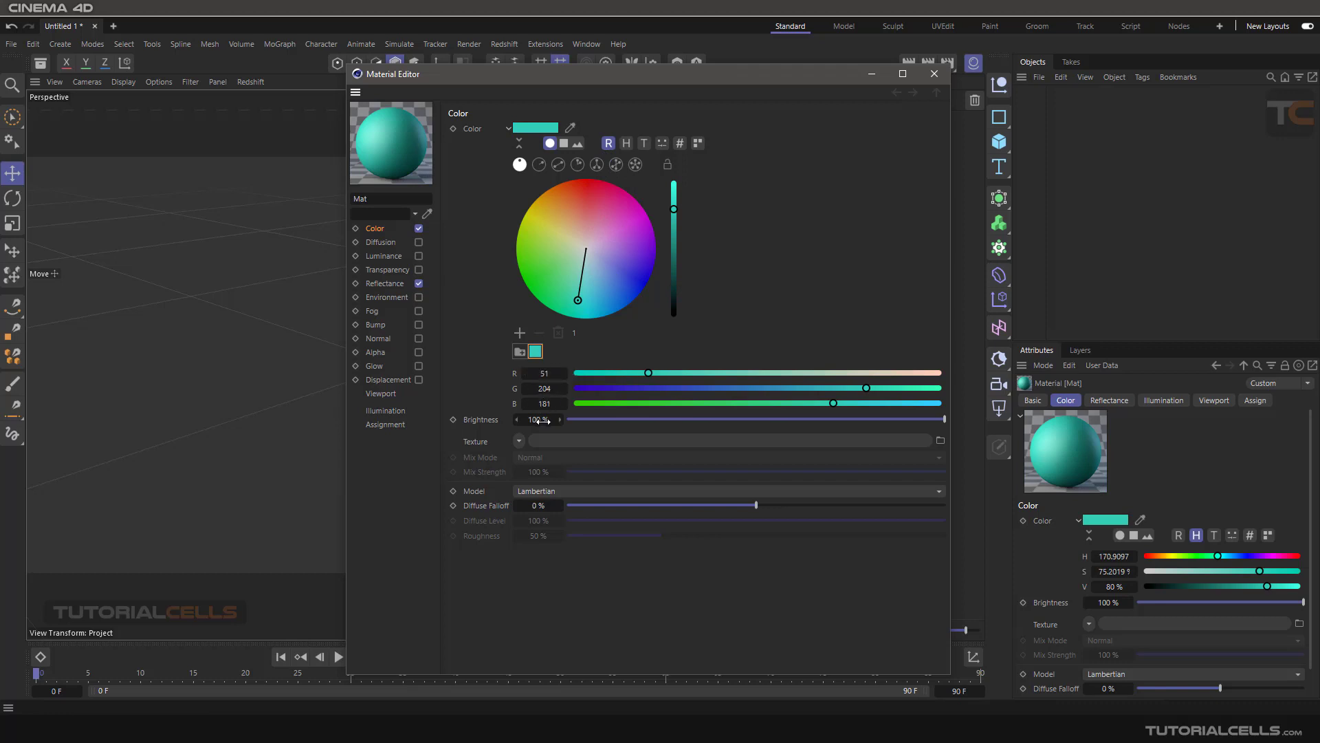
pyautogui.moveTo(943, 419)
pyautogui.mouseDown()
pyautogui.moveTo(737, 421)
pyautogui.moveTo(952, 420)
pyautogui.mouseUp()
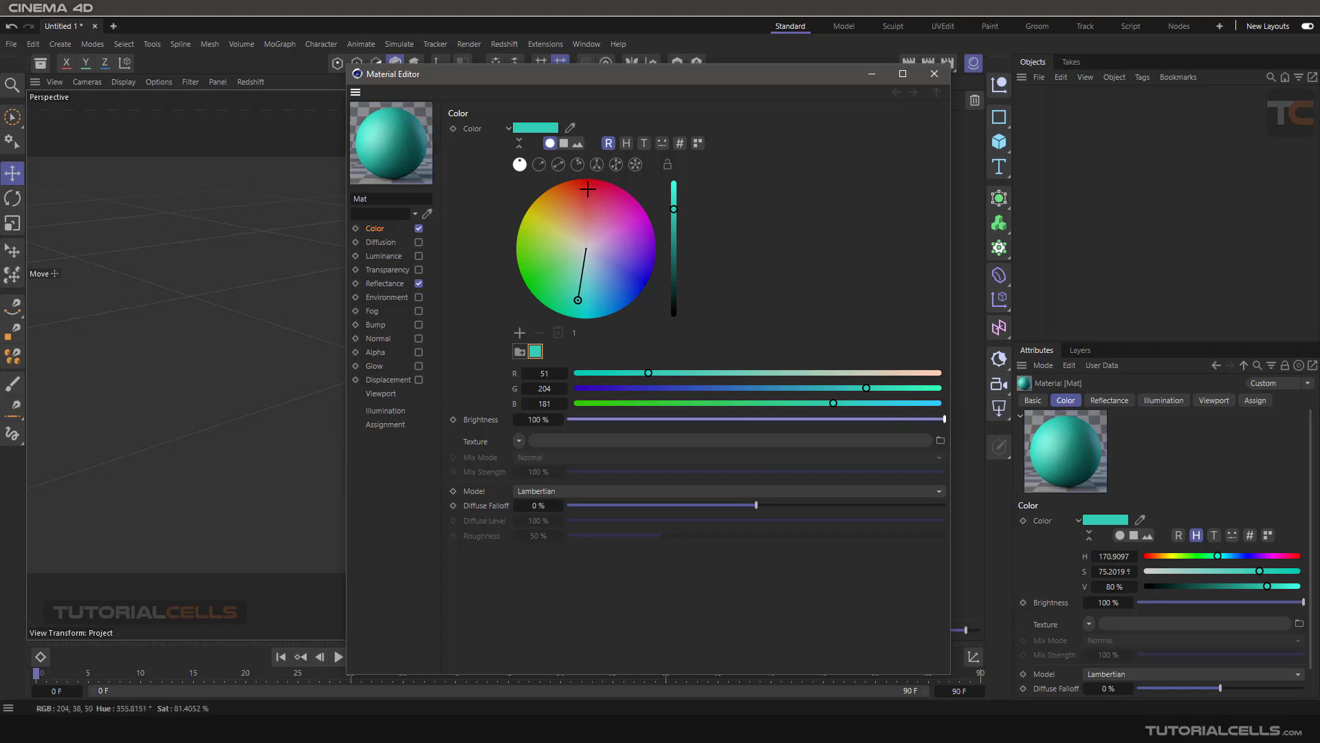
# Step: Switch the color sliders to HSV and pick a green with hue about 141° and saturation about 77% on the wheel
pyautogui.click(626, 144)
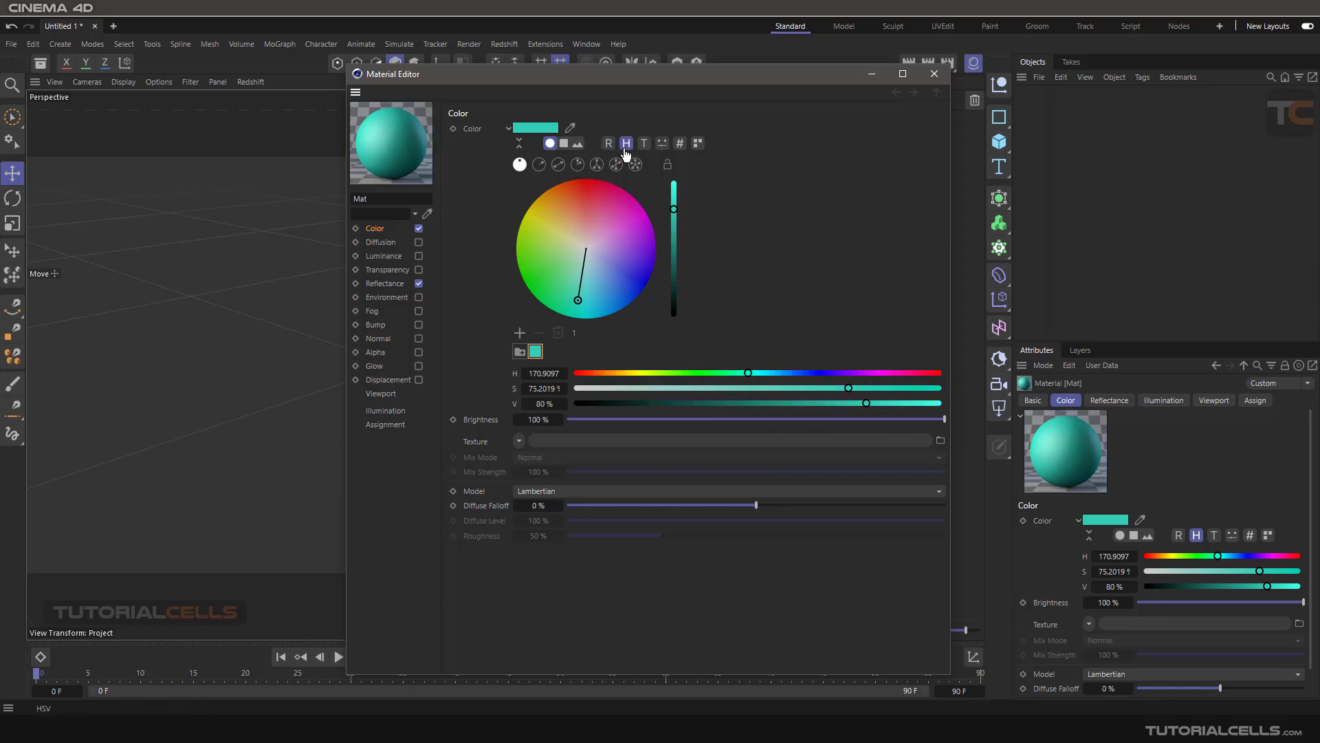
pyautogui.moveTo(612, 264); pyautogui.dragTo(599, 207)
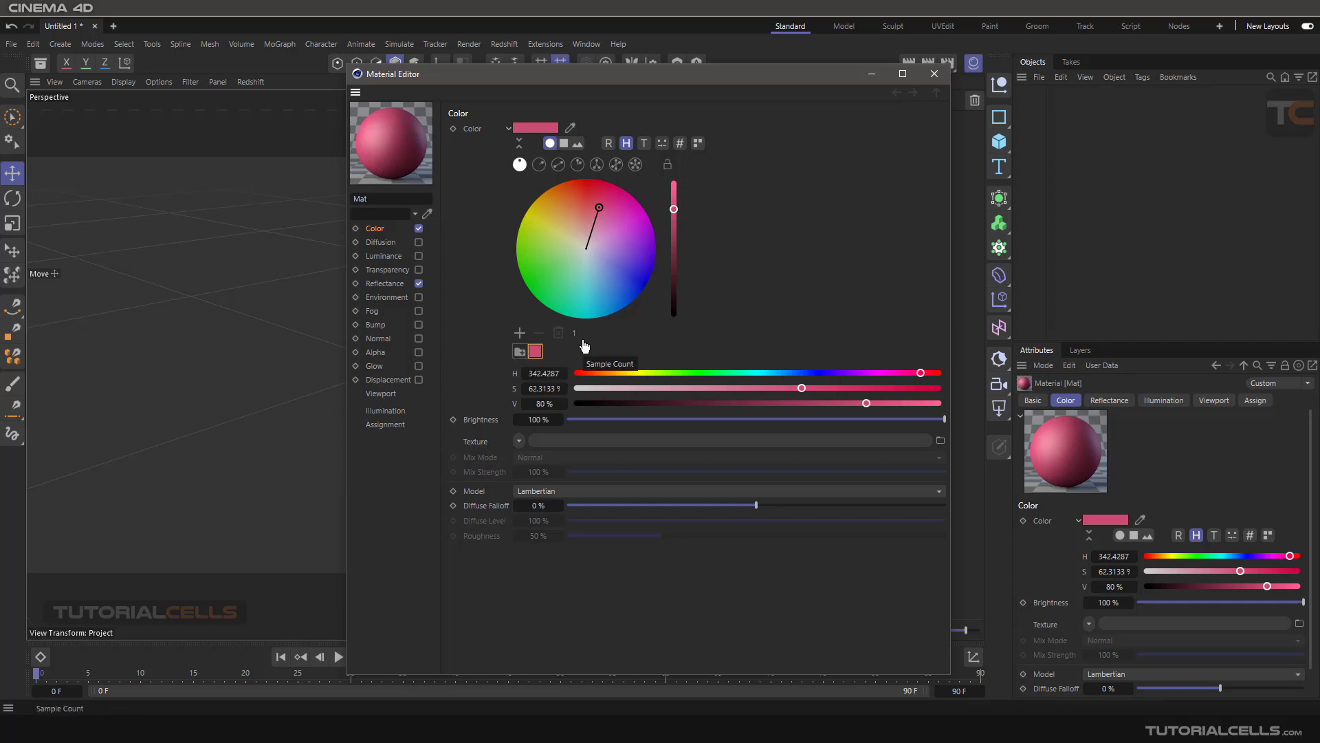
pyautogui.click(552, 291)
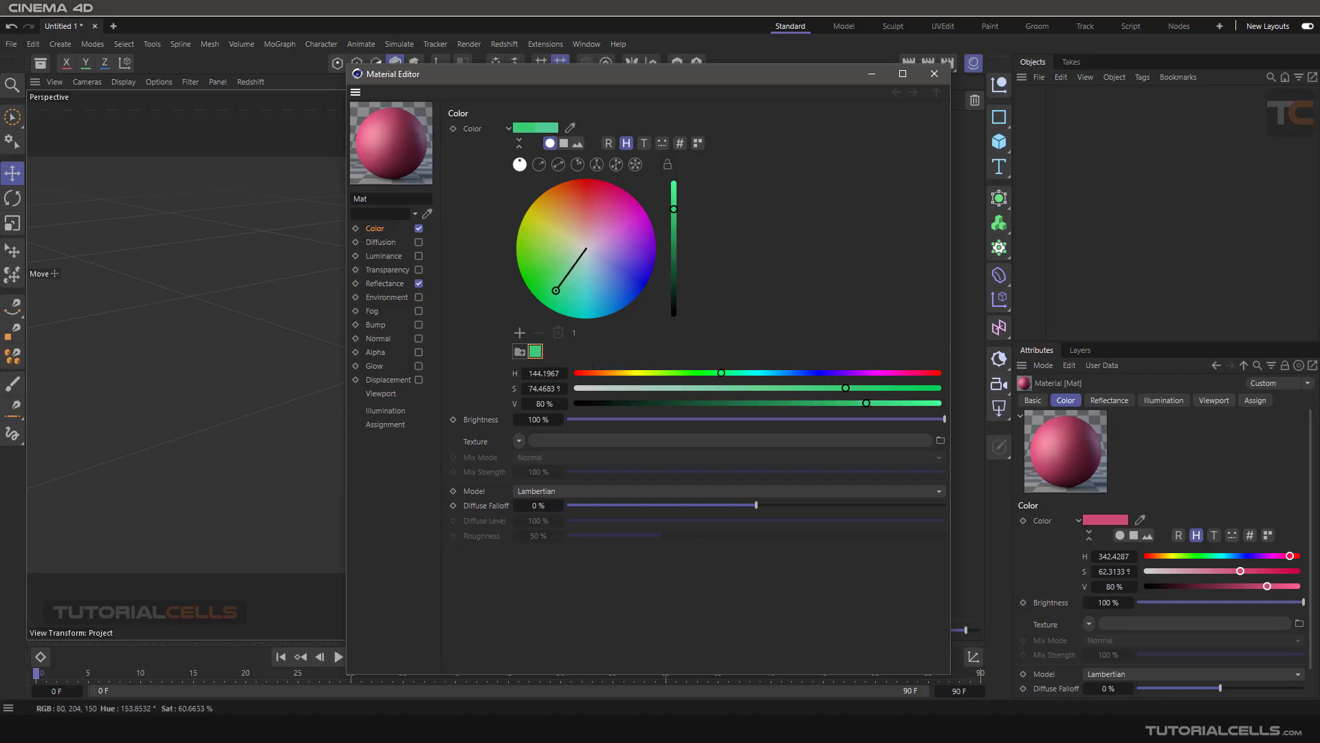
# Step: Try the large swatch size for the color sample and return it to medium
pyautogui.rightClick(535, 351)
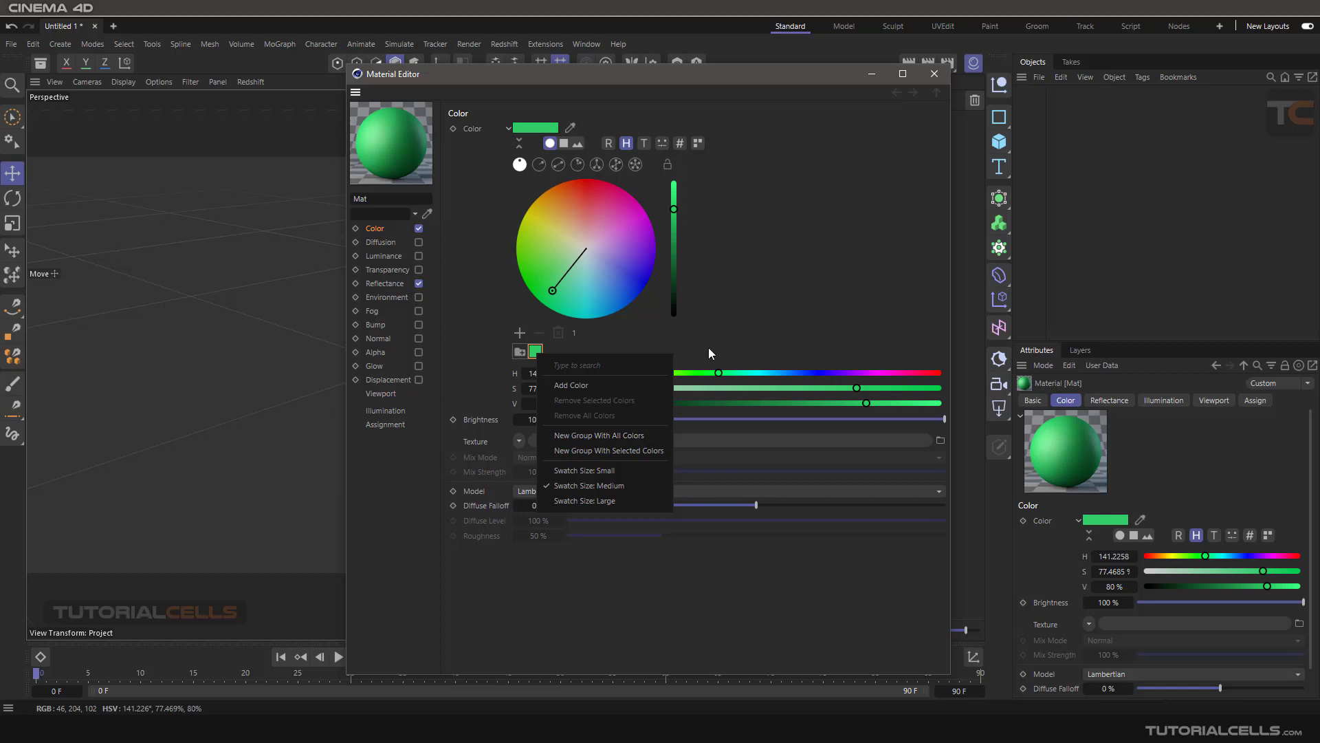
pyautogui.click(606, 498)
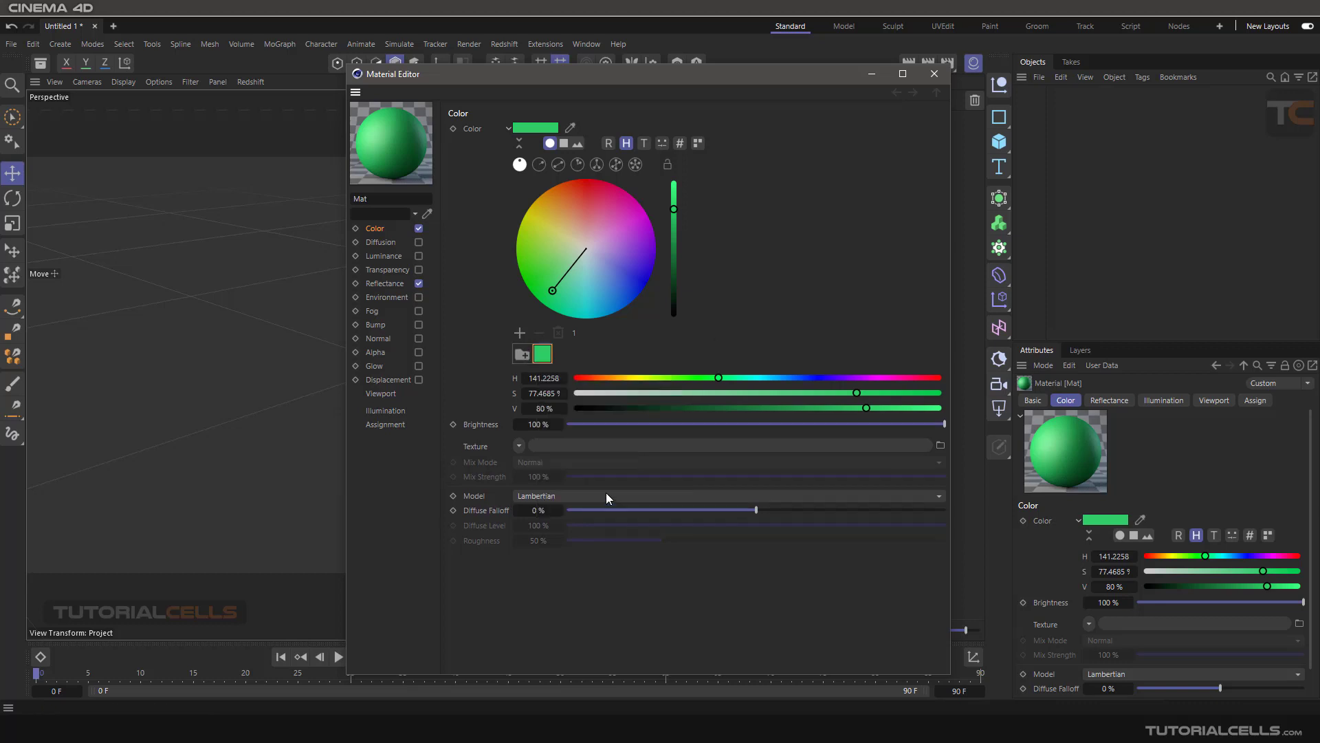
pyautogui.rightClick(548, 362)
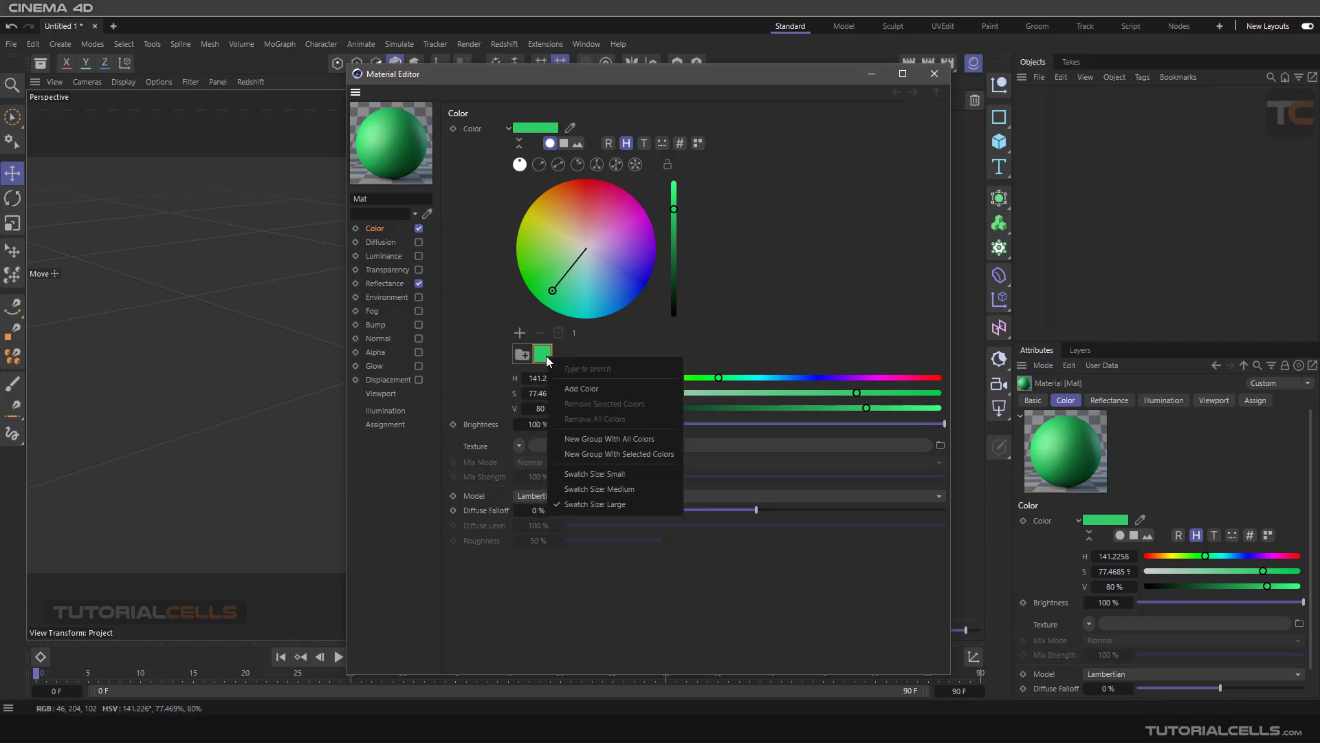
pyautogui.click(571, 493)
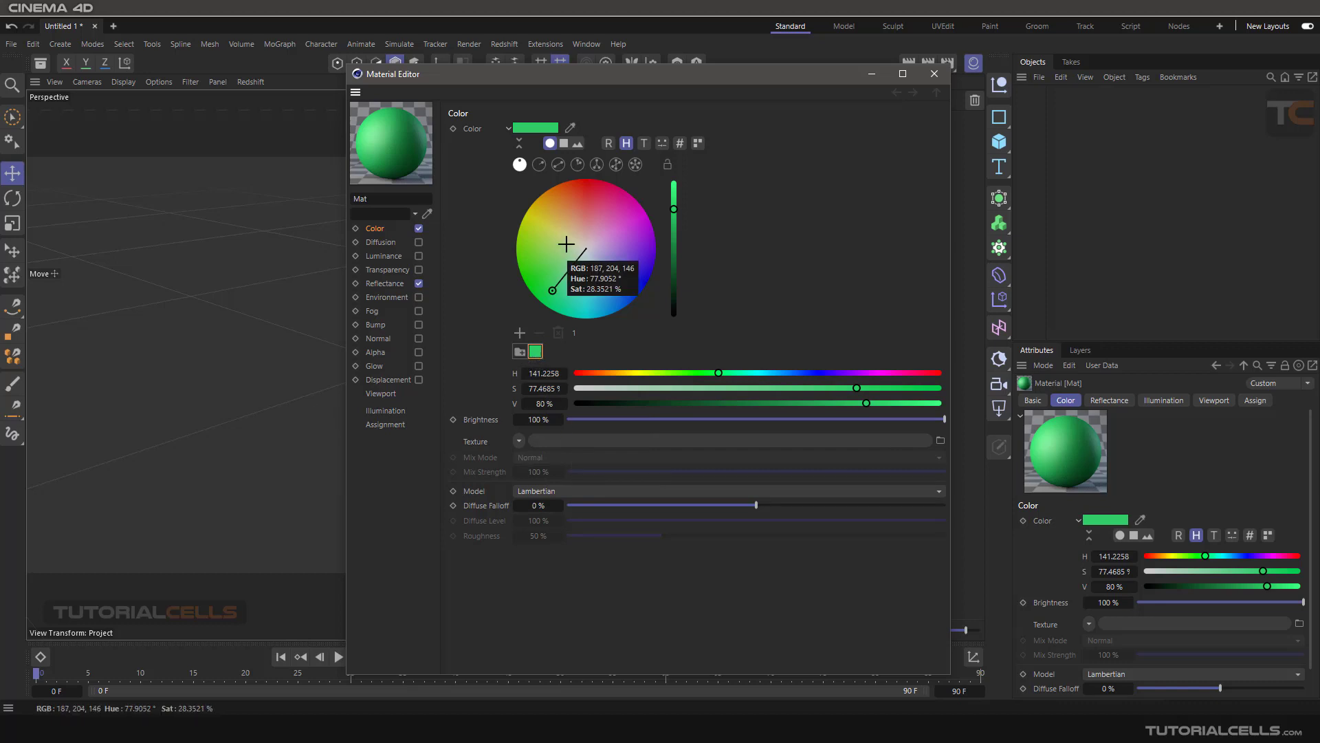
# Step: Switch the sliders to color temperature mode and pick an orange with hue about 38° on the wheel
pyautogui.click(644, 143)
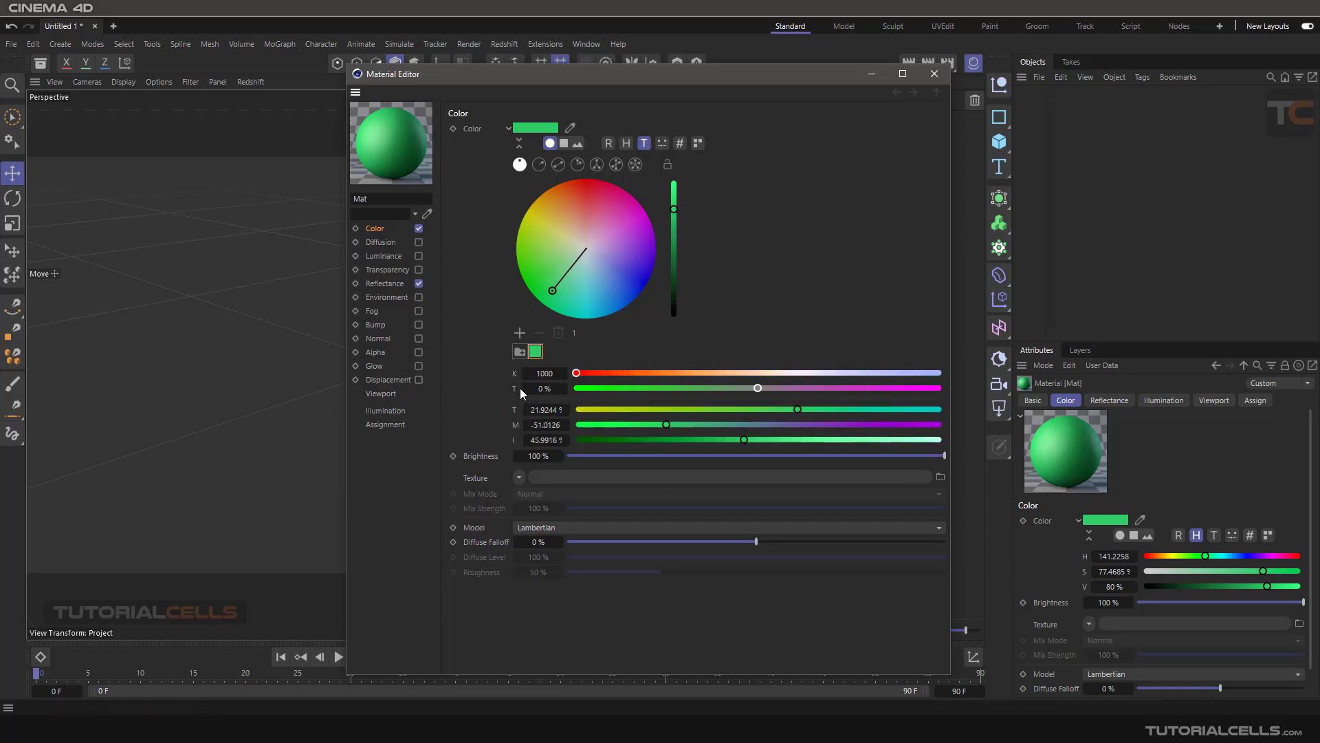
pyautogui.moveTo(552, 290); pyautogui.dragTo(553, 206)
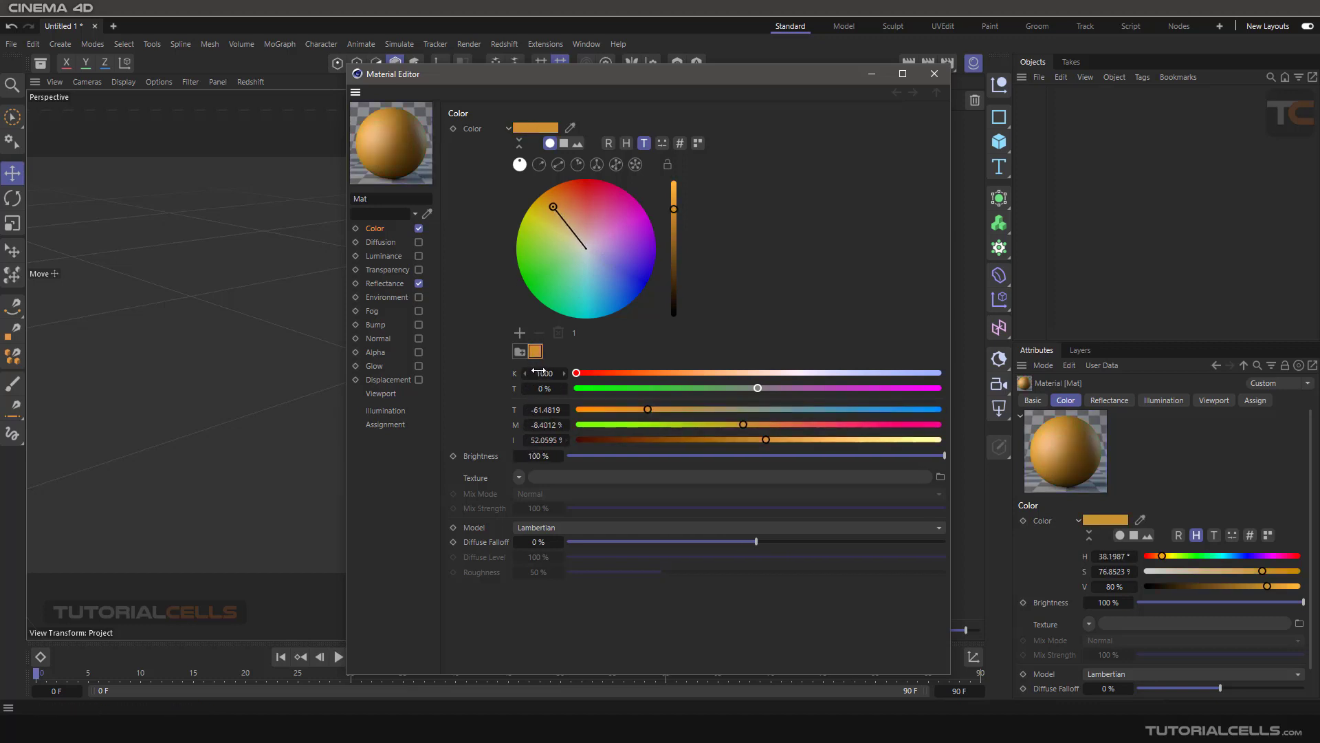
# Step: Switch to the color mixer and set the mix gradient's end color to red with hue 0° and saturation 100%
pyautogui.click(662, 146)
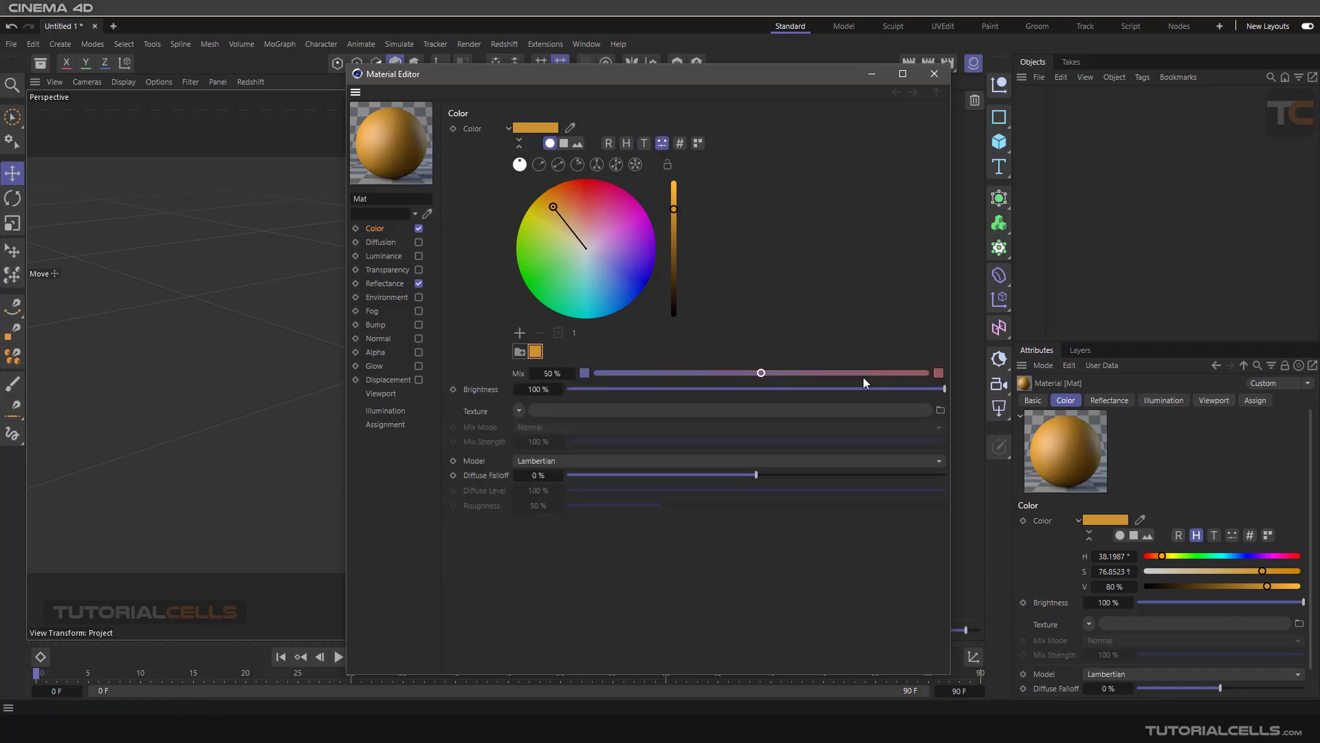
pyautogui.moveTo(549, 259); pyautogui.dragTo(606, 240)
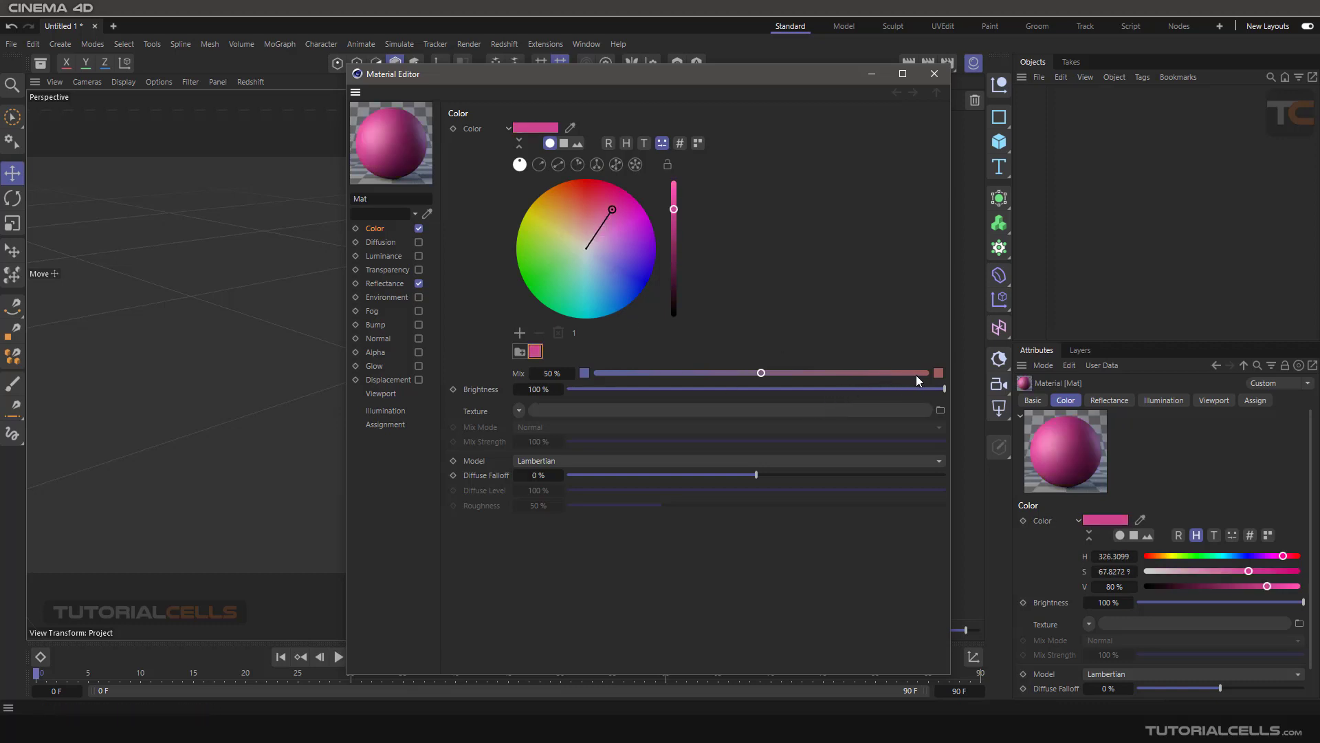
pyautogui.click(938, 374)
pyautogui.doubleClick(938, 374)
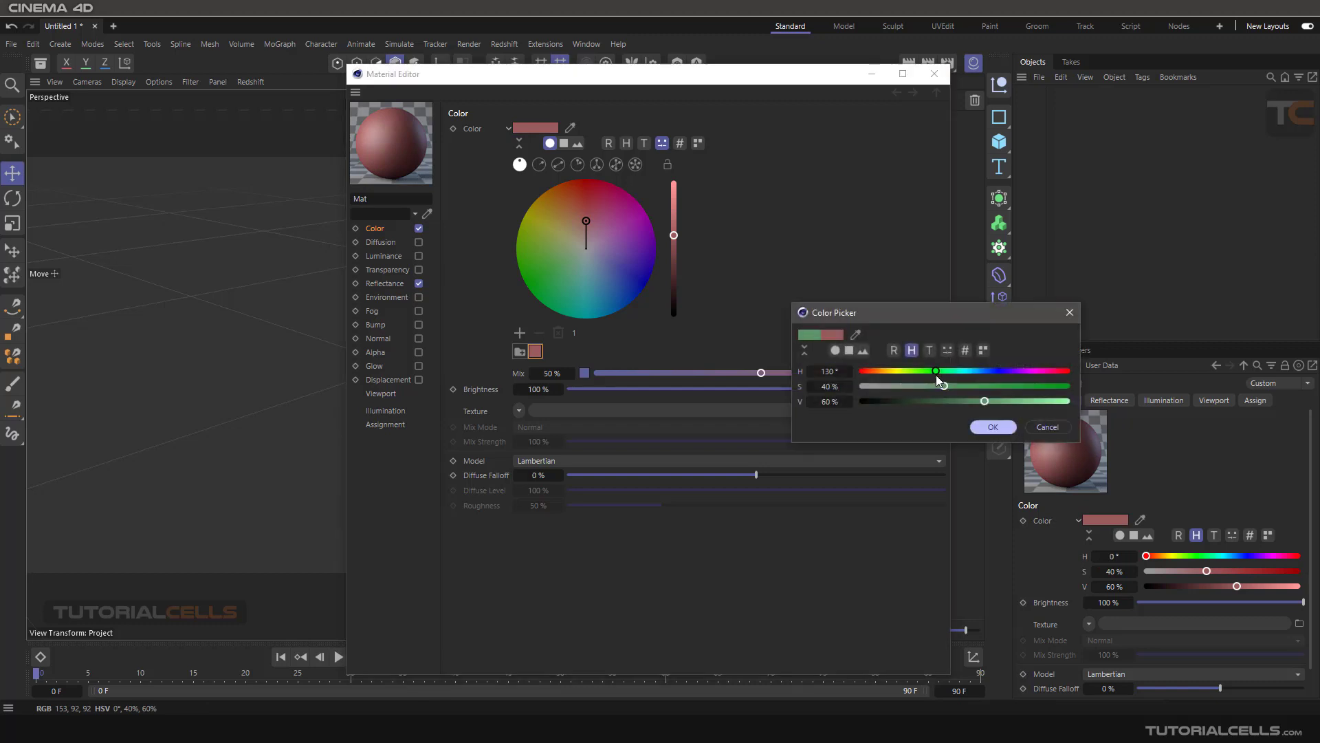
pyautogui.moveTo(944, 386); pyautogui.dragTo(1068, 386)
pyautogui.click(993, 427)
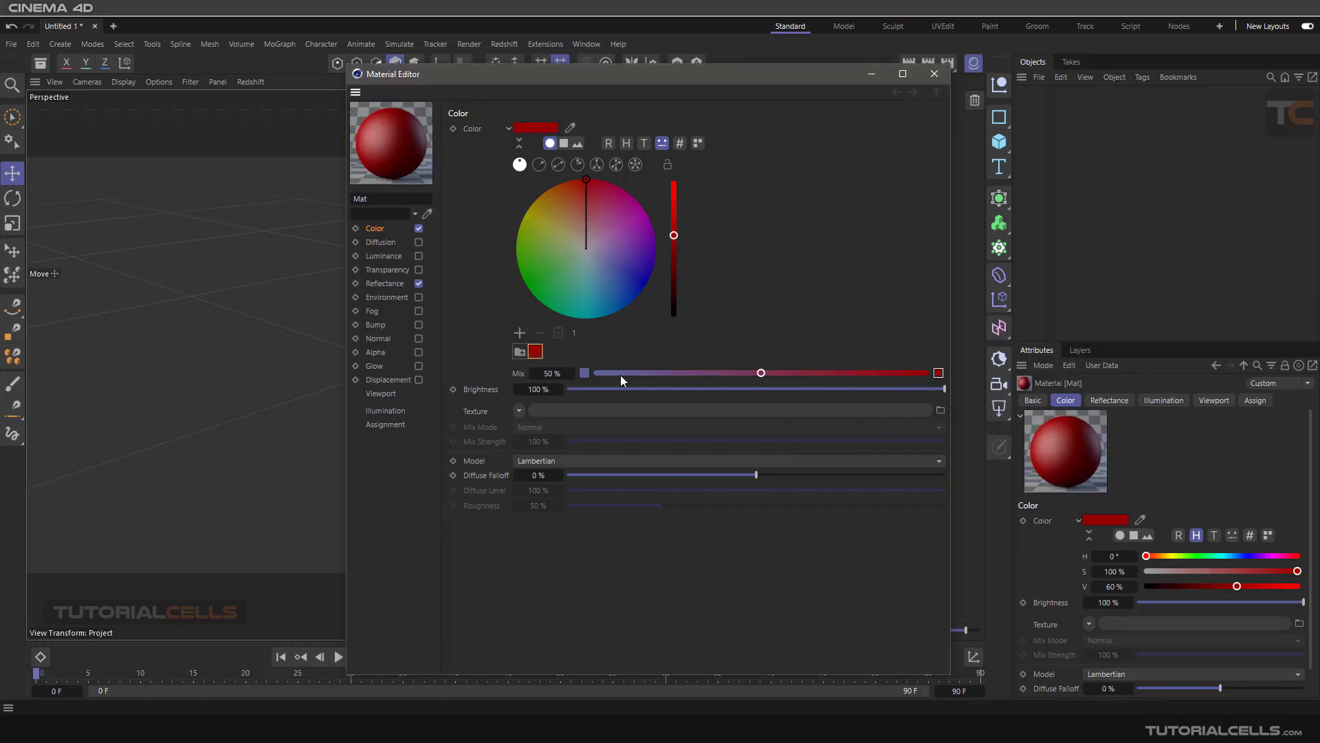
# Step: Set the mix gradient's start color to blue with hue 238° and blend the two colors at 50%
pyautogui.doubleClick(585, 372)
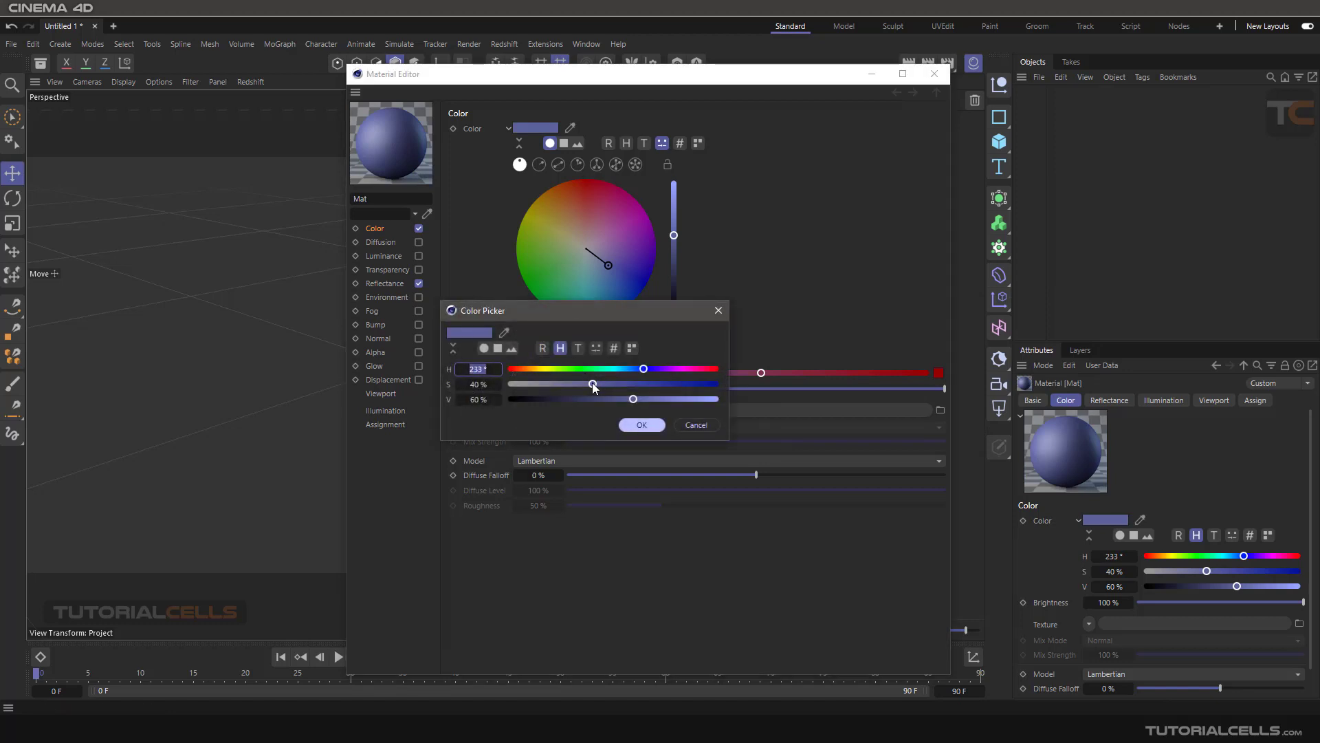
pyautogui.moveTo(541, 370); pyautogui.dragTo(518, 384)
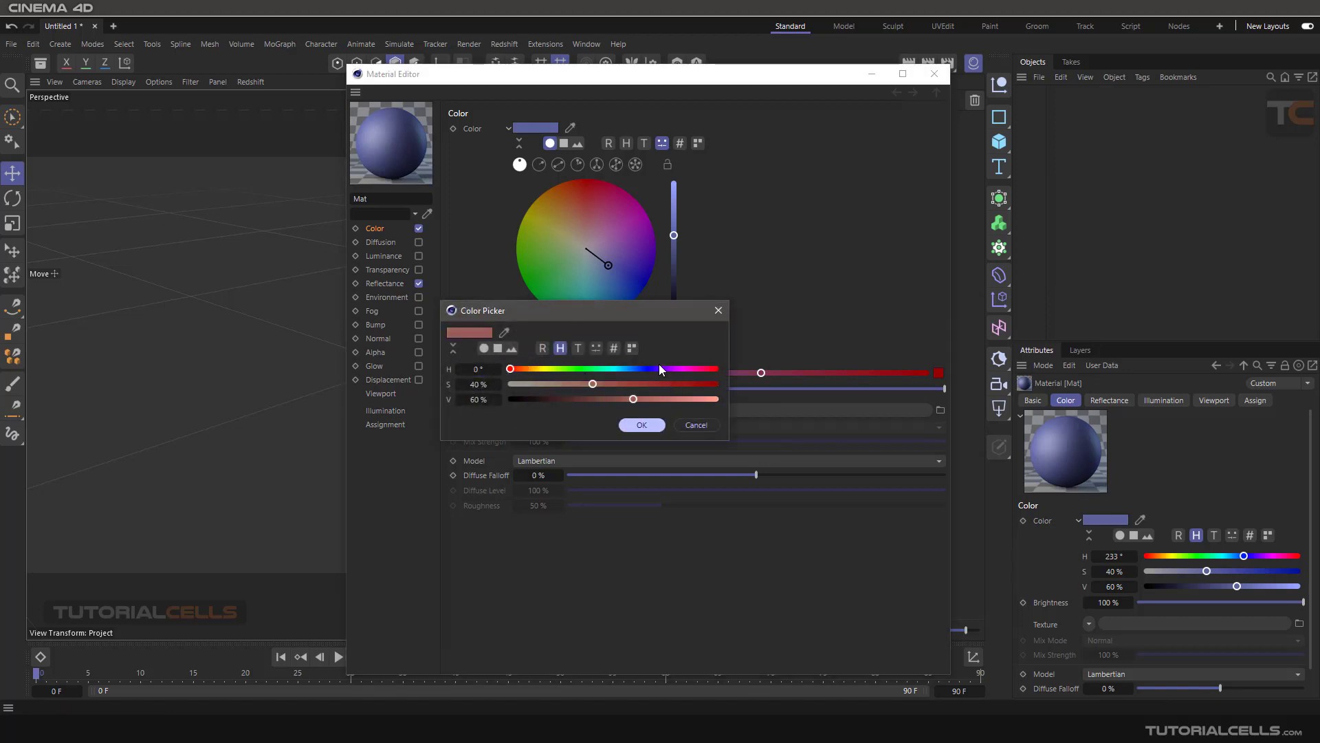
pyautogui.moveTo(658, 370); pyautogui.dragTo(647, 372)
pyautogui.click(640, 422)
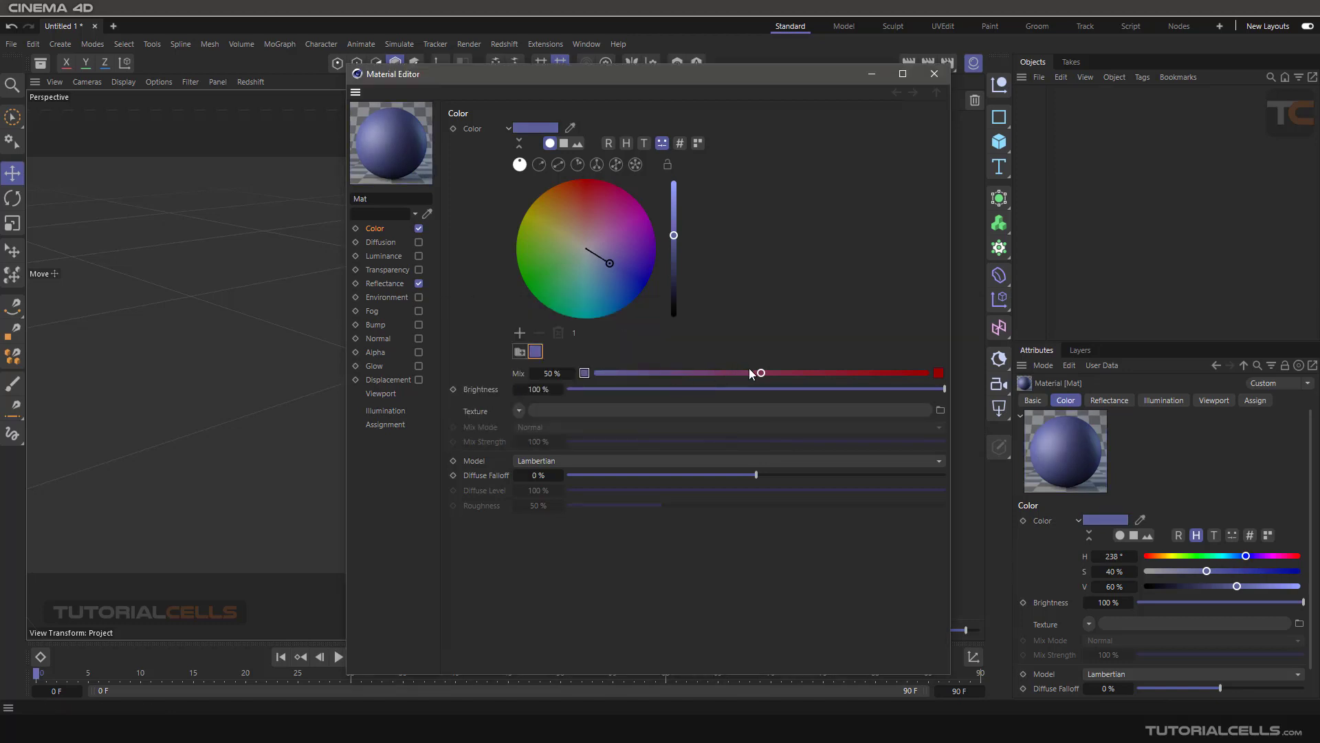
pyautogui.moveTo(756, 371); pyautogui.dragTo(762, 372)
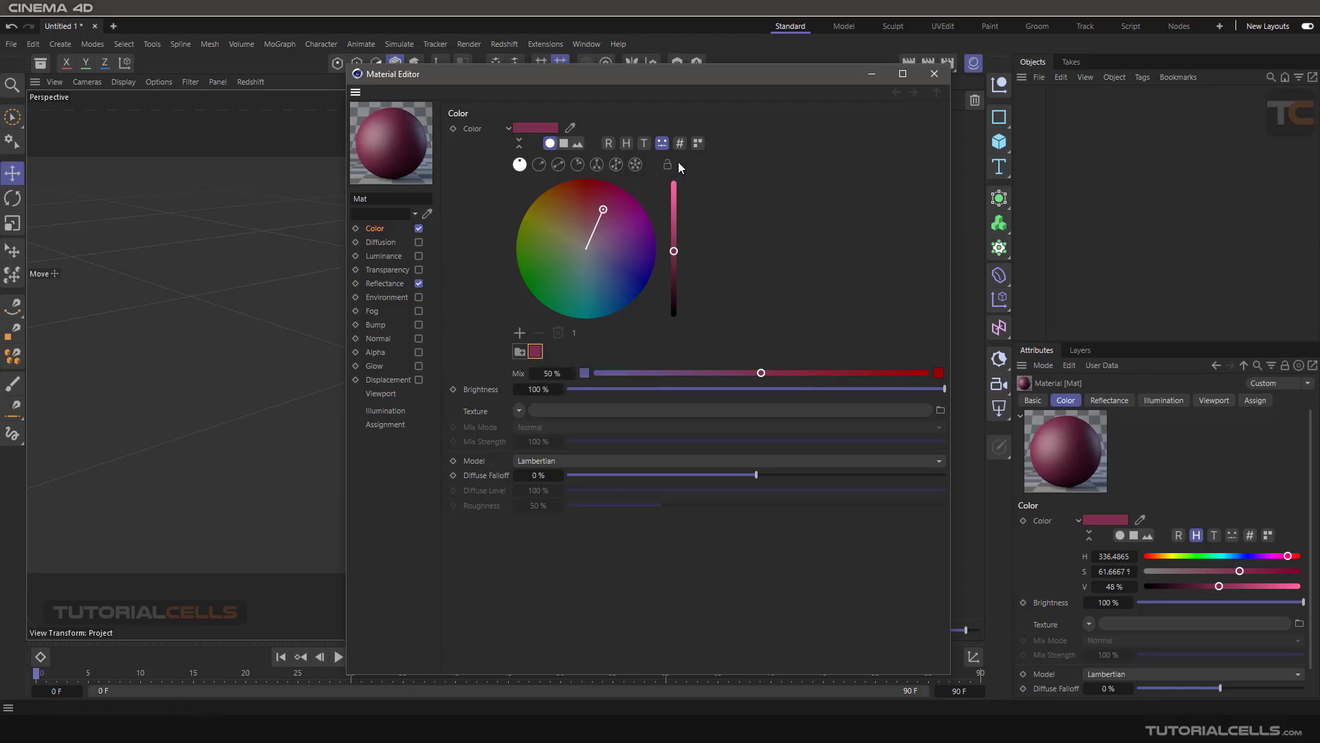
# Step: Display the material color as a hexadecimal code
pyautogui.click(683, 144)
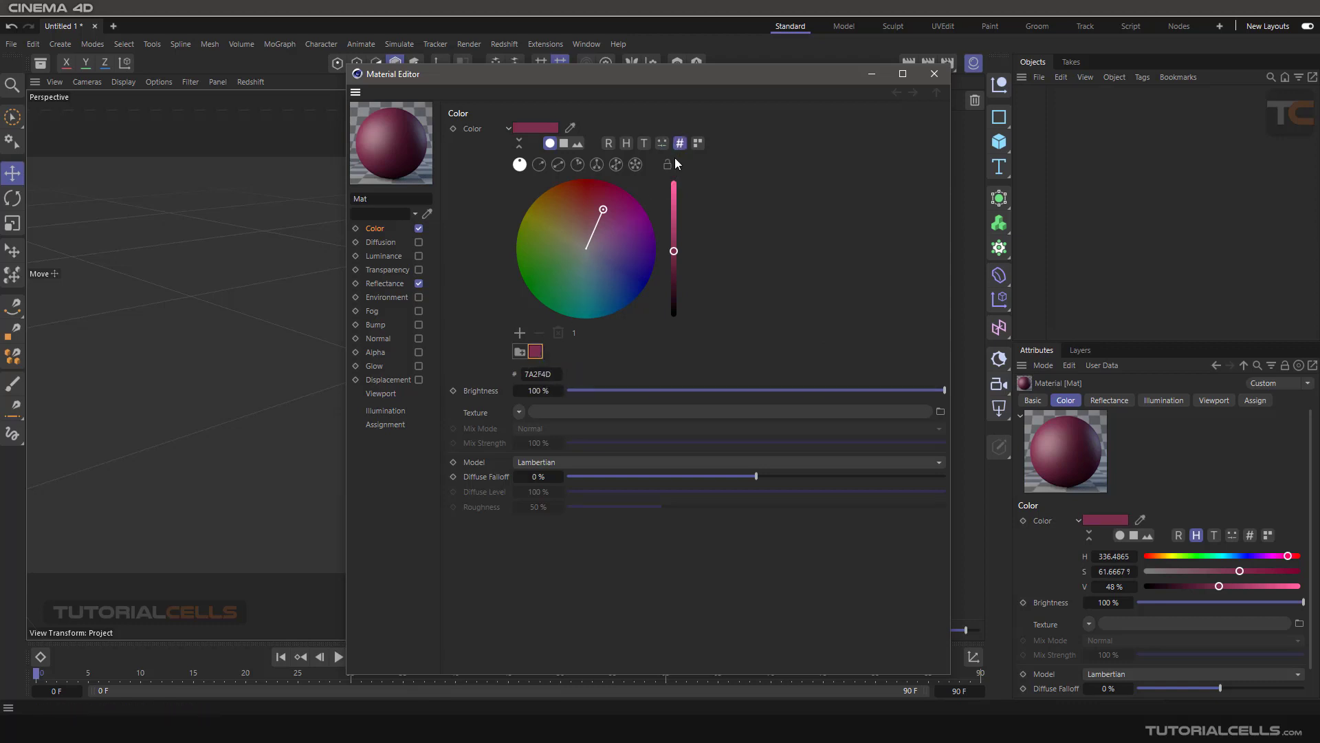
pyautogui.click(542, 375)
# Step: Show the color swatches and create a new empty swatch group named "my color"
pyautogui.click(698, 143)
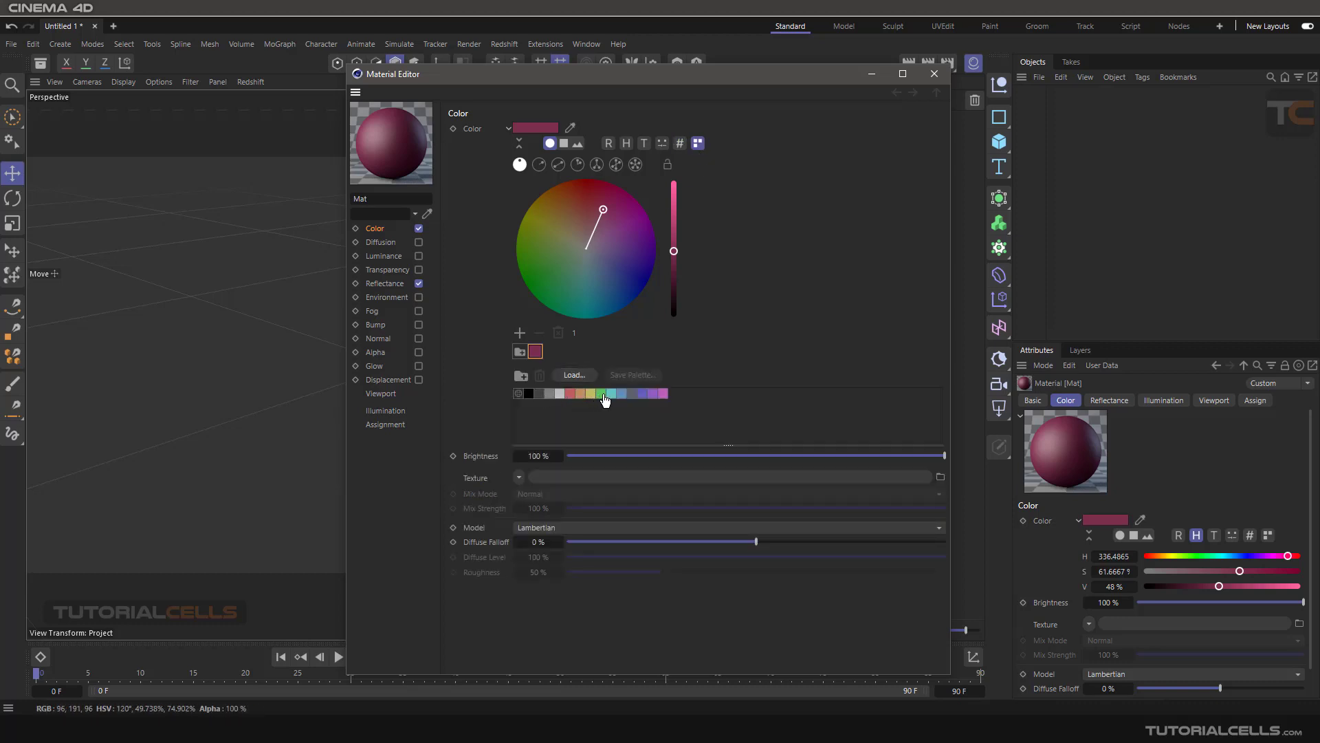
pyautogui.click(520, 394)
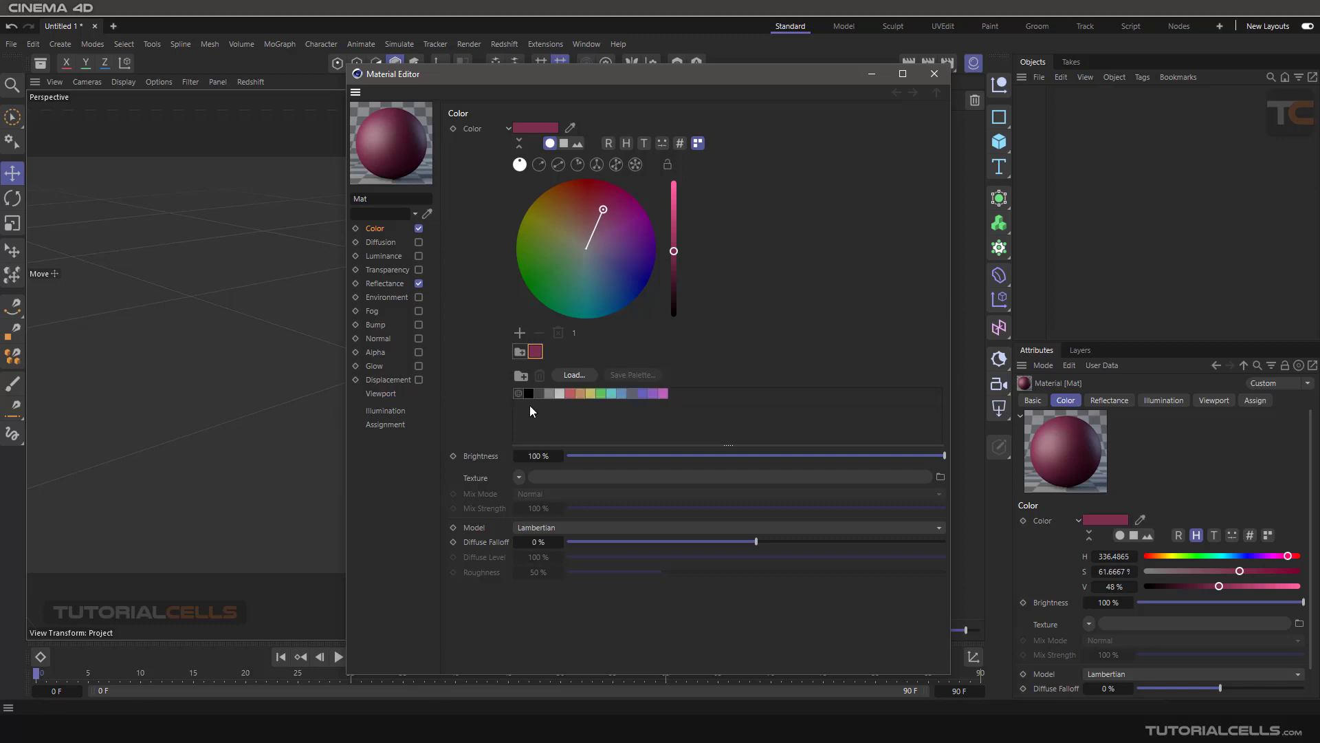
pyautogui.click(520, 376)
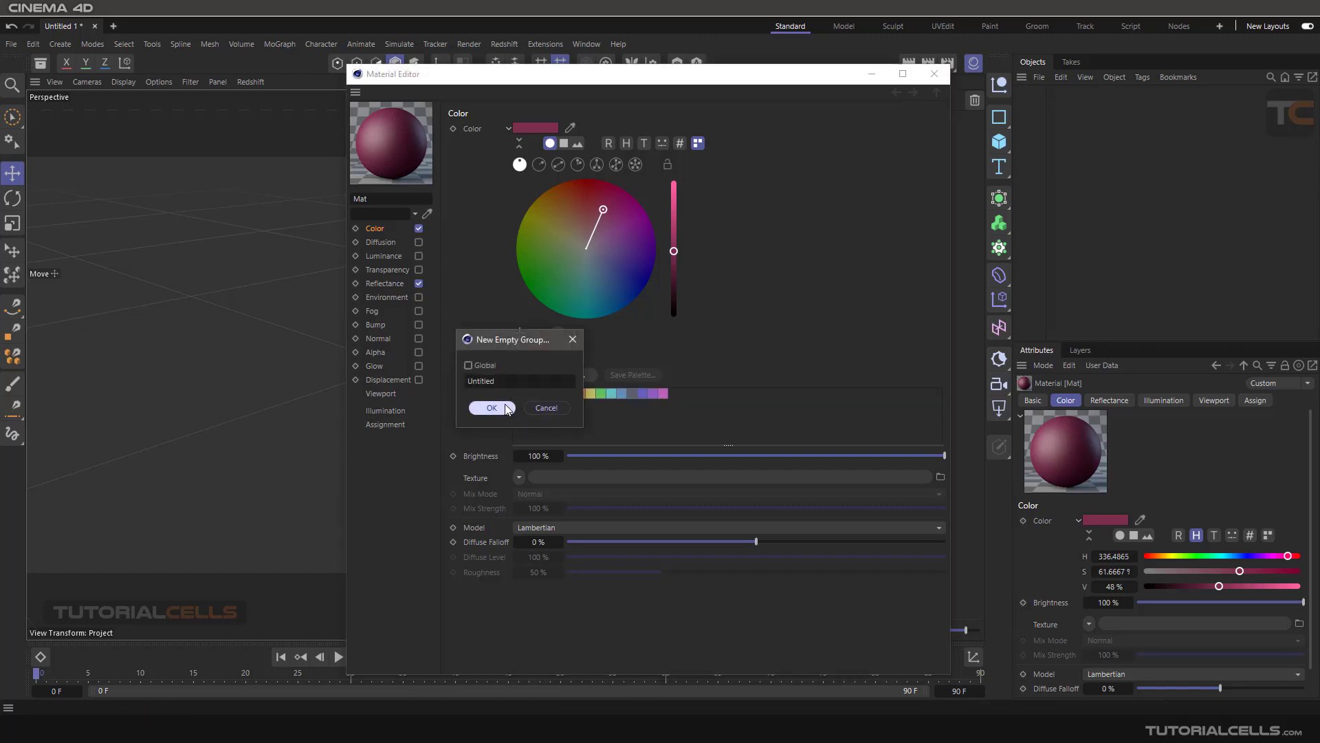
pyautogui.click(501, 382)
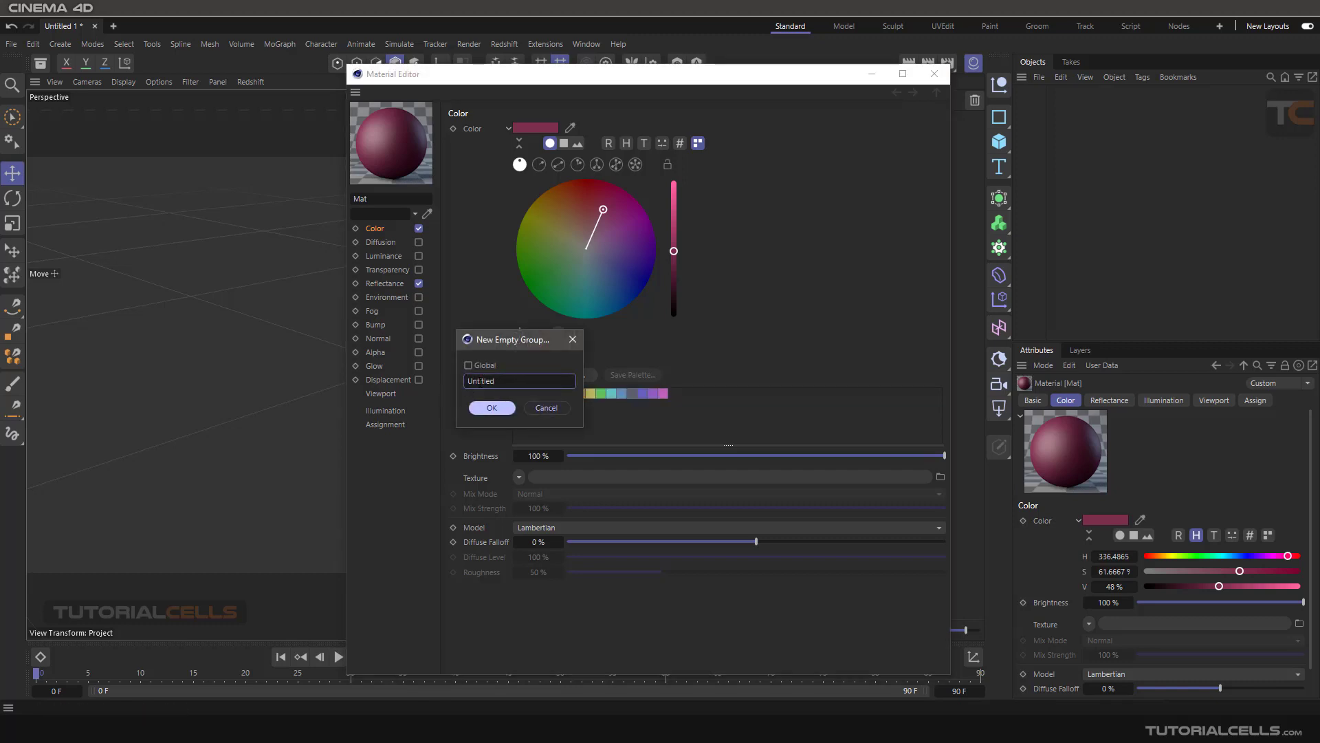
pyautogui.moveTo(495, 381); pyautogui.dragTo(460, 379)
pyautogui.write('my color')
pyautogui.click(490, 409)
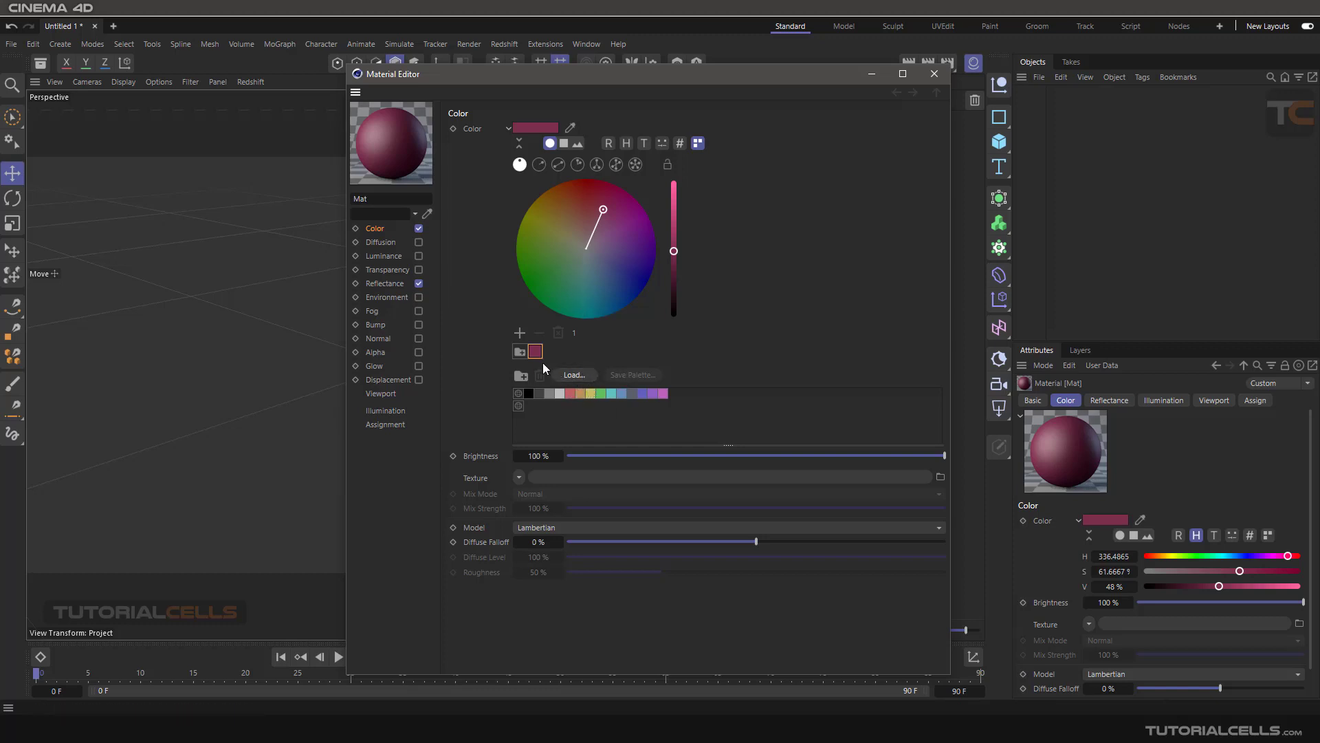
# Step: Switch the color wheel to the monochrome harmony and pick a dark red with hue about 352° and saturation about 68%
pyautogui.click(540, 172)
pyautogui.click(558, 211)
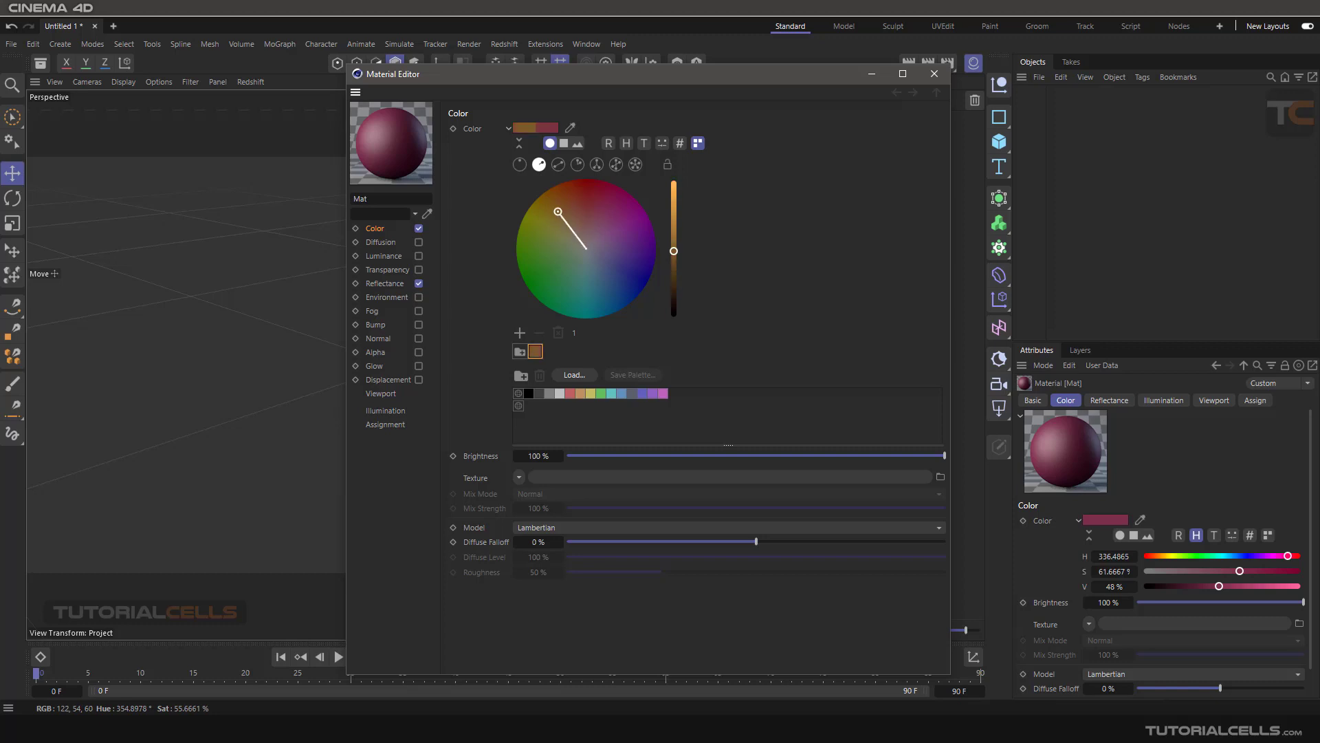
pyautogui.moveTo(558, 211); pyautogui.dragTo(593, 203)
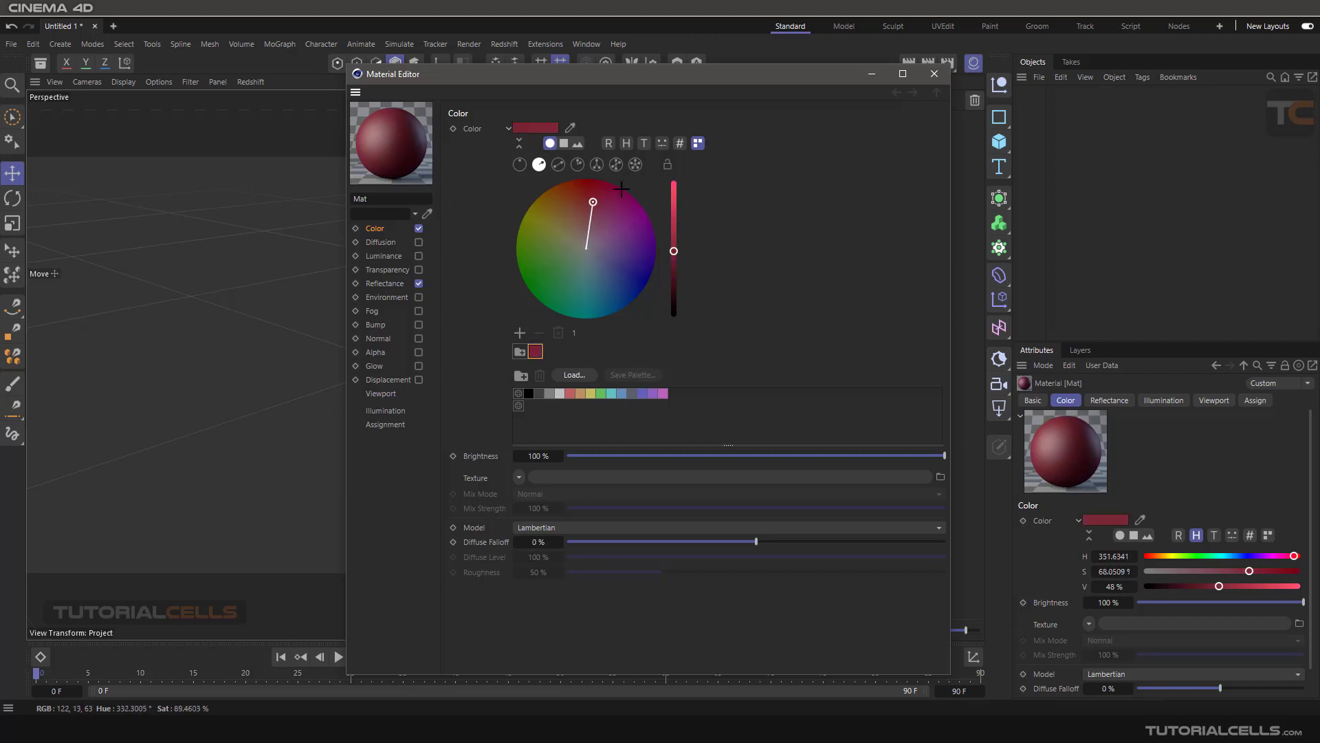
# Step: View the RGB sliders, return to the swatches, and change the color to dark blue with hue about 246° and saturation about 59%
pyautogui.click(625, 146)
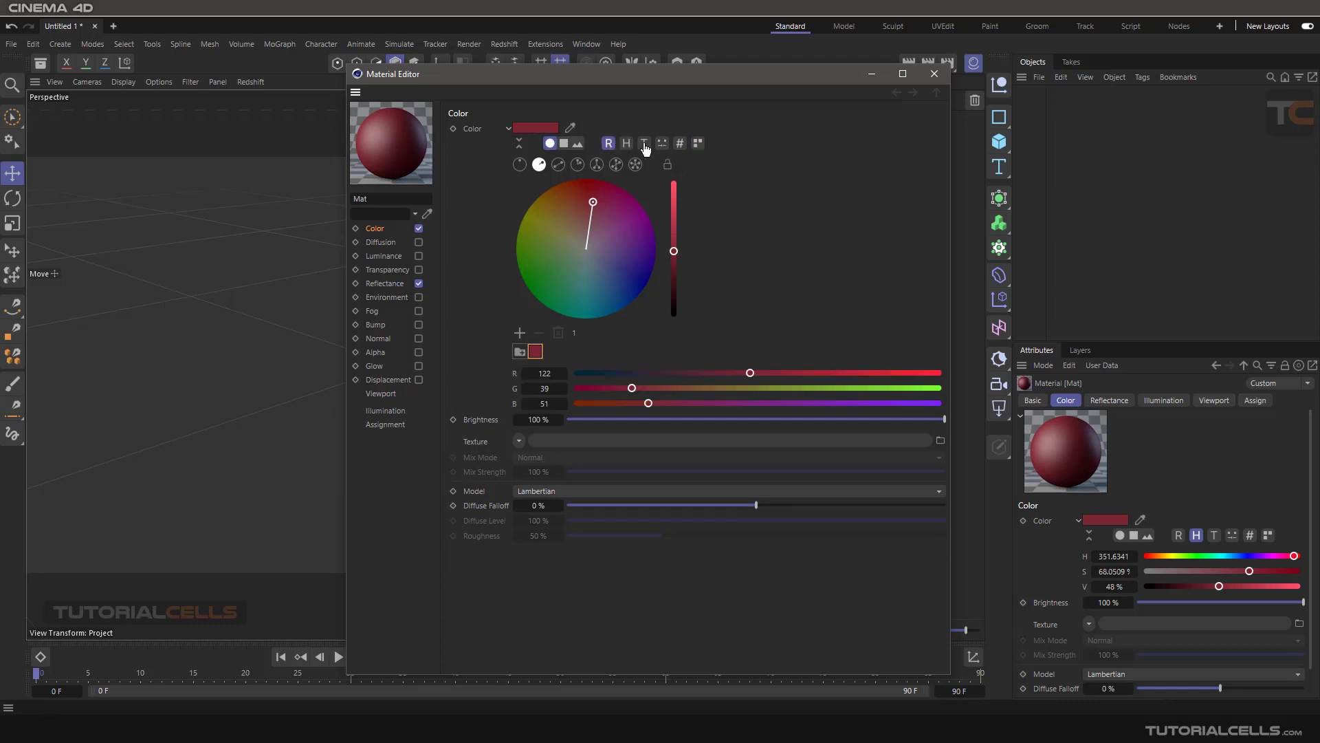
pyautogui.click(698, 143)
pyautogui.moveTo(619, 255); pyautogui.dragTo(624, 265)
# Step: Switch the color wheel to the Artistic (Red, Yellow, Blue) layout and back to Accurate (Red, Green, Blue)
pyautogui.rightClick(592, 231)
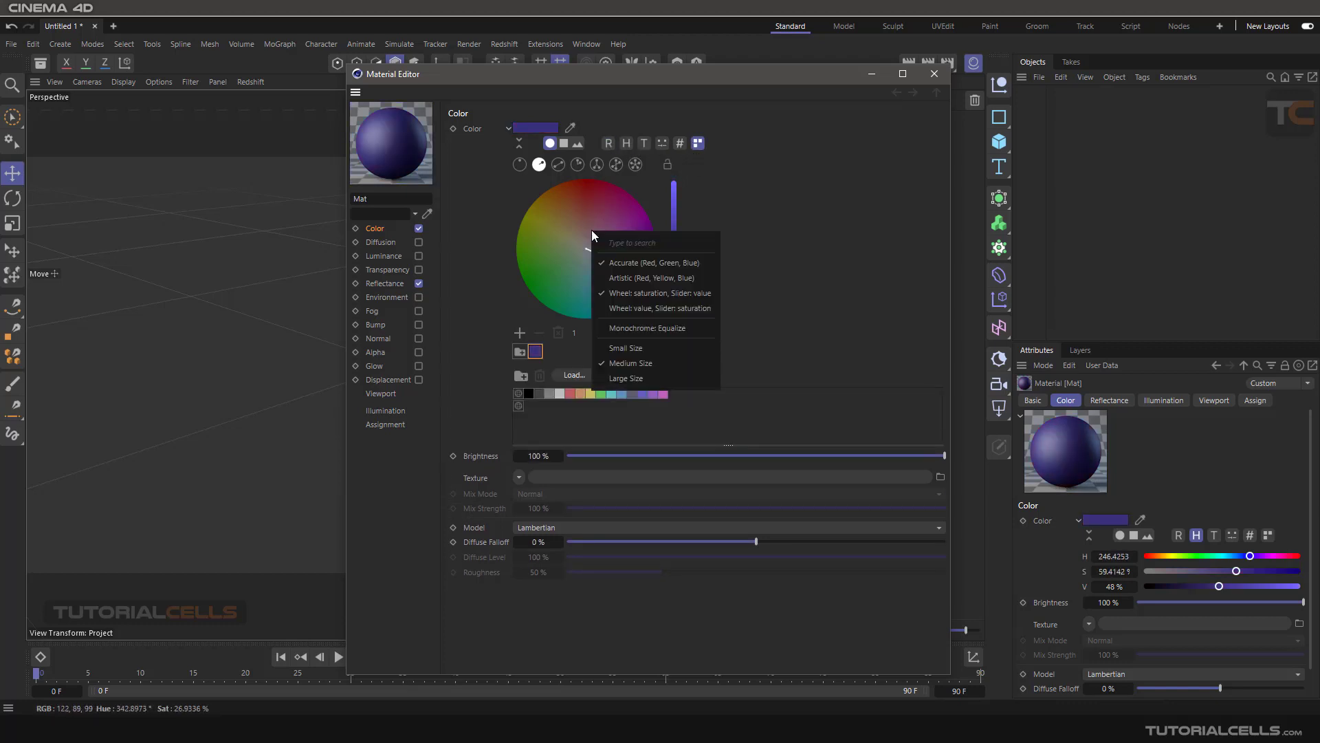
pyautogui.click(614, 277)
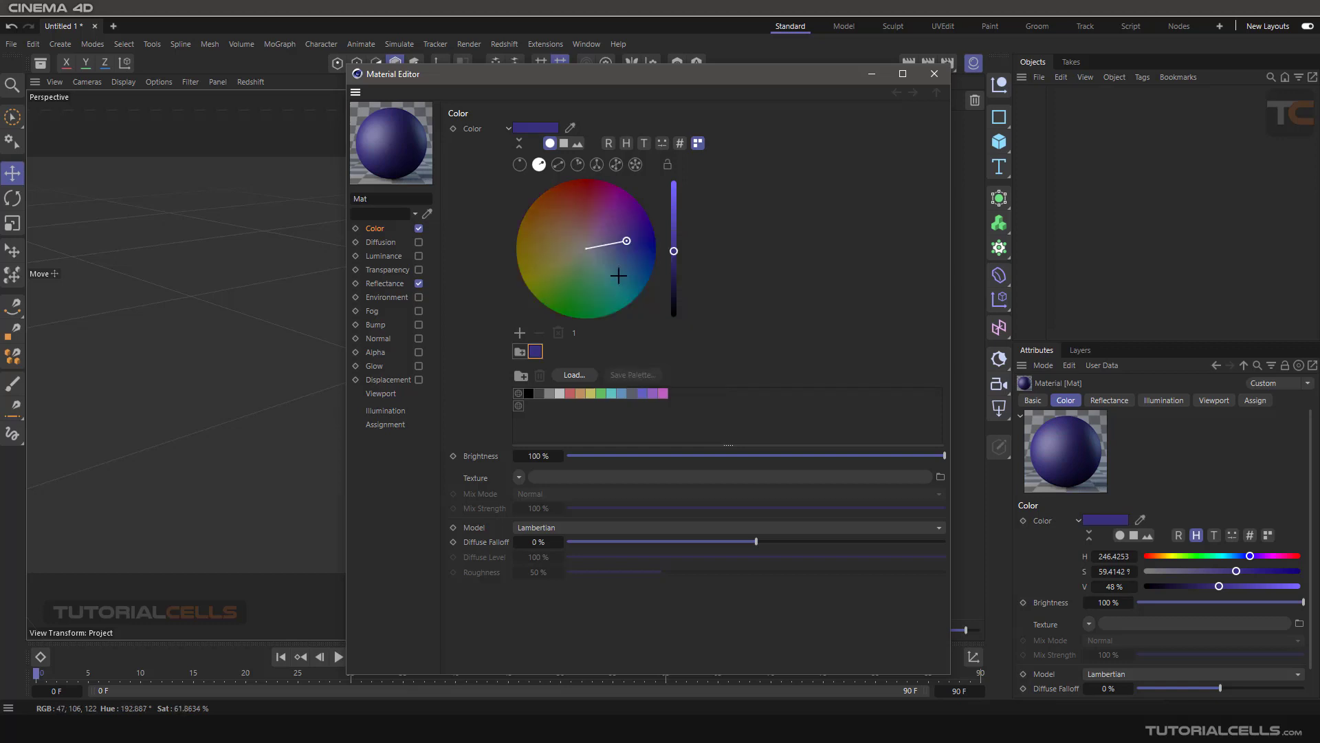
pyautogui.rightClick(600, 222)
pyautogui.click(622, 256)
# Step: Try the color wheel with Wheel: value, Slider: saturation and the Artistic layout, and apply Monochrome: Equalize
pyautogui.rightClick(607, 223)
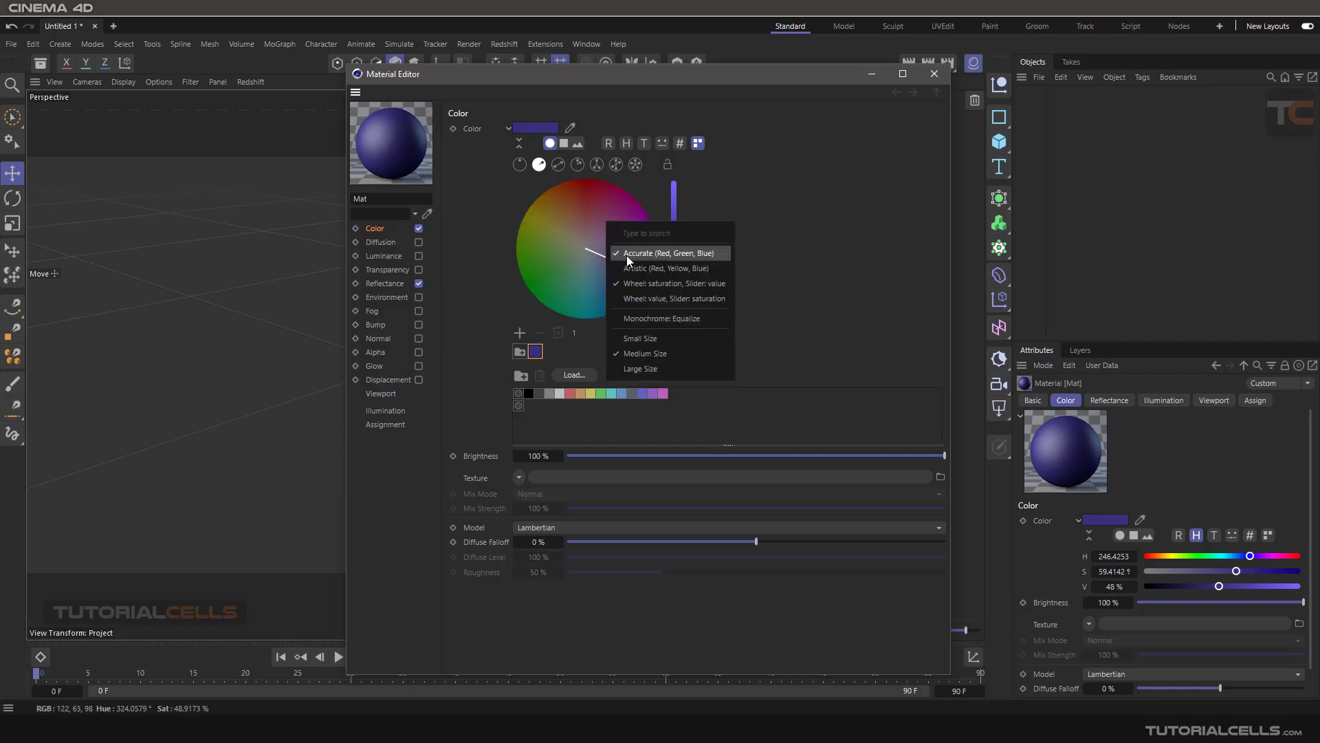
pyautogui.click(629, 282)
pyautogui.rightClick(592, 215)
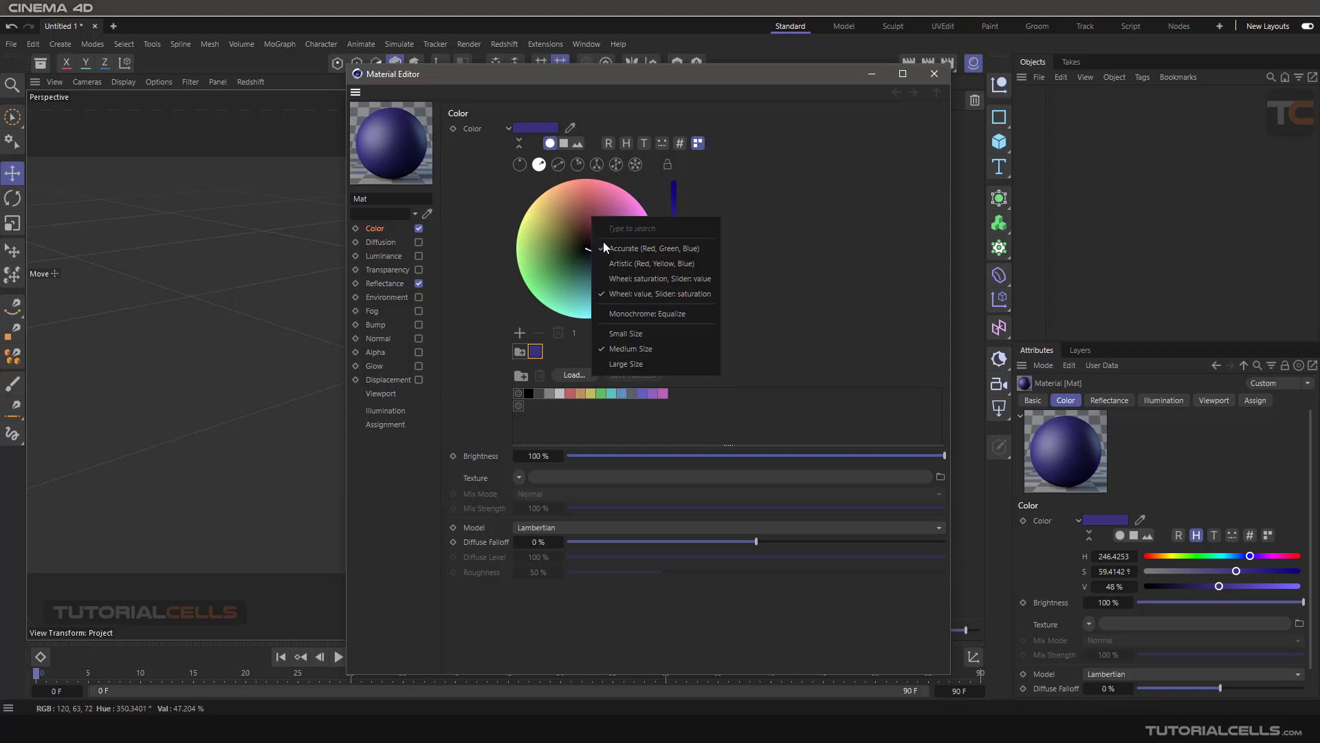
pyautogui.click(611, 260)
pyautogui.rightClick(597, 229)
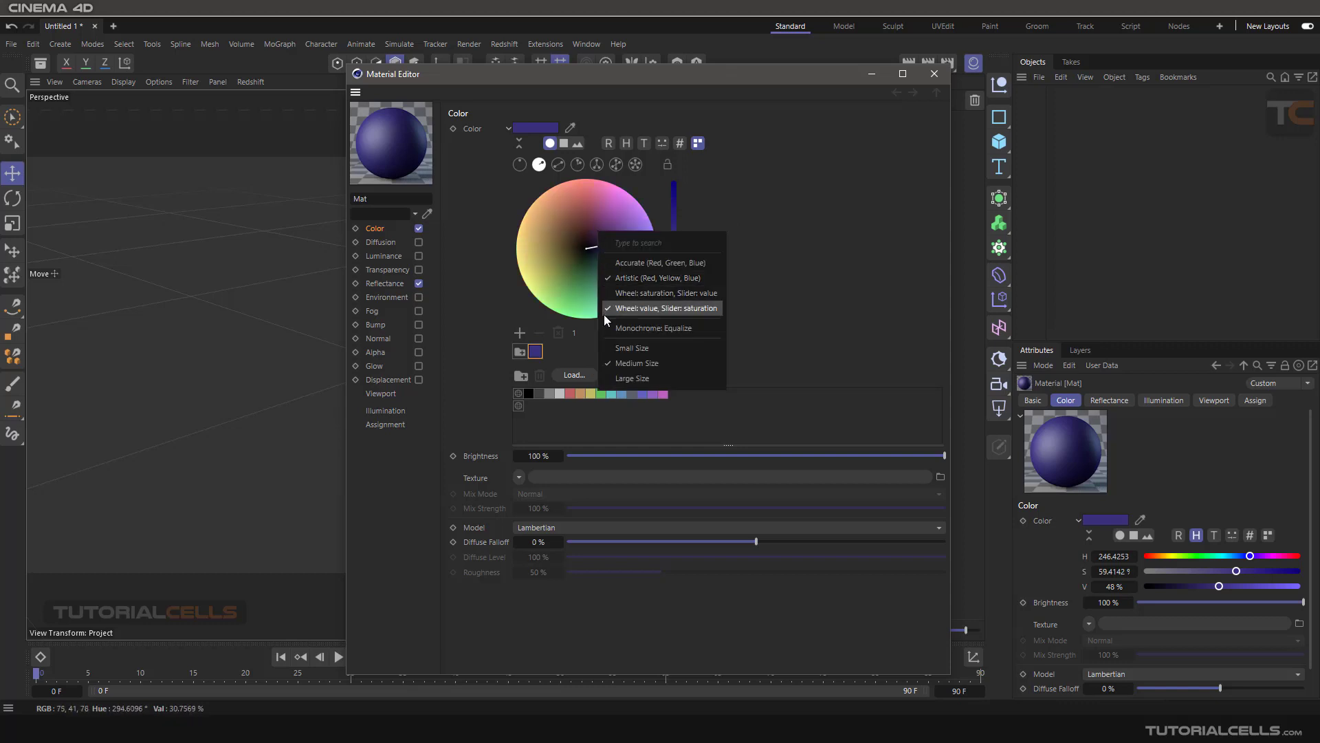
pyautogui.click(609, 329)
# Step: Enlarge the color wheel to Large Size and return it to Medium Size
pyautogui.rightClick(583, 223)
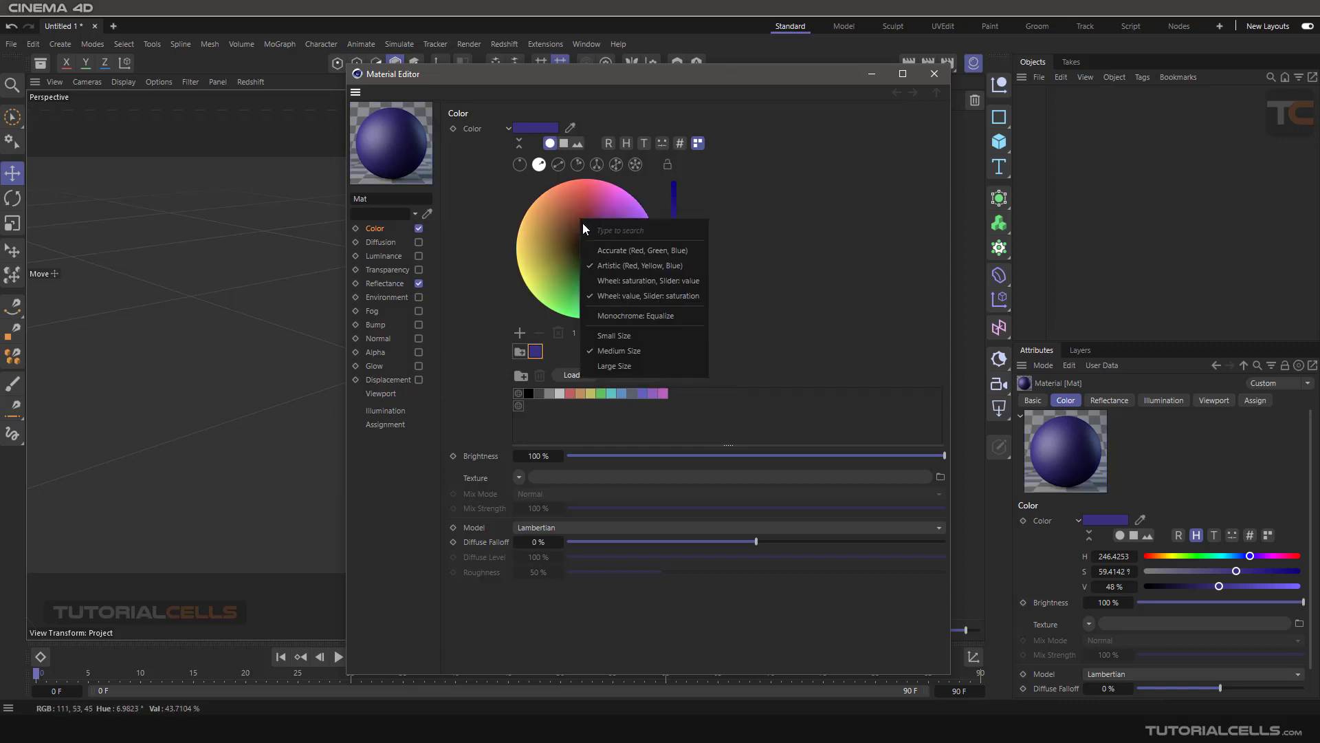
pyautogui.click(610, 367)
pyautogui.rightClick(586, 249)
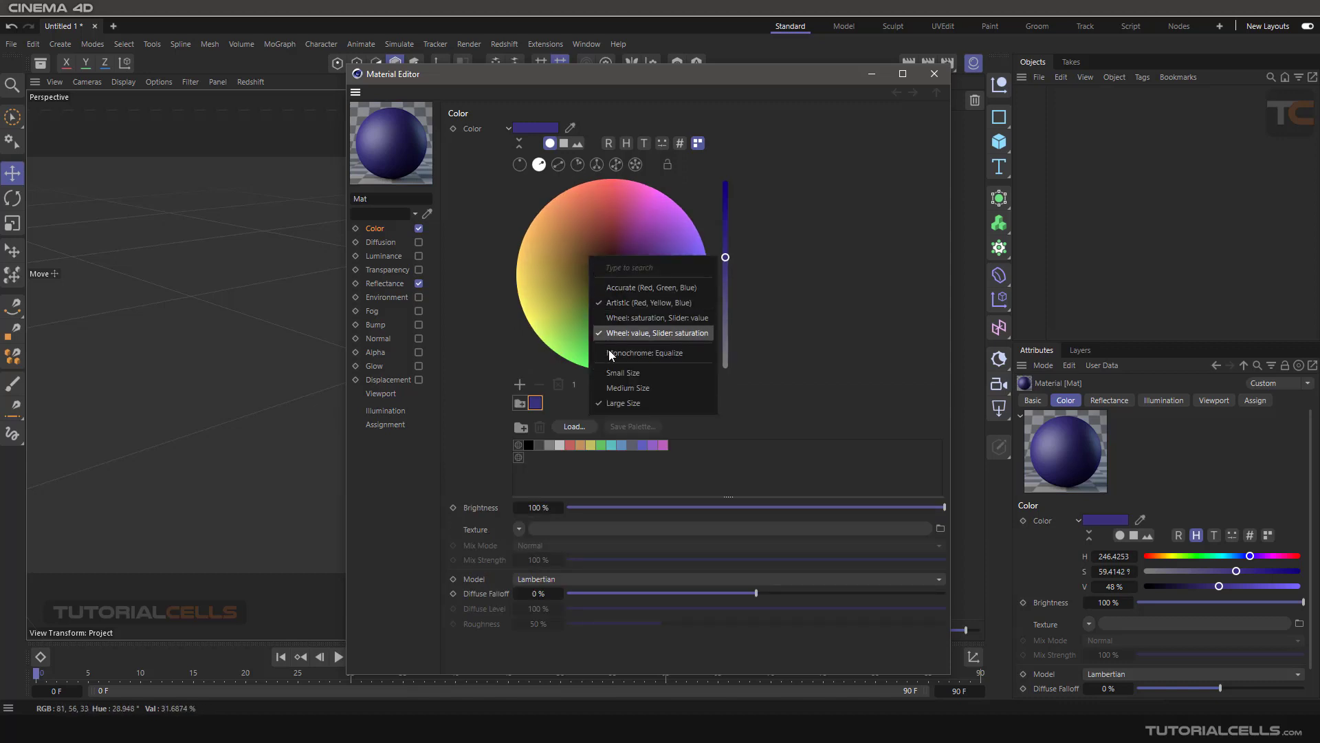
pyautogui.click(613, 384)
# Step: Set the wheel back to Accurate with Wheel: saturation, Slider: value, and pick a reddish brown with hue about 17°
pyautogui.rightClick(596, 216)
pyautogui.click(617, 249)
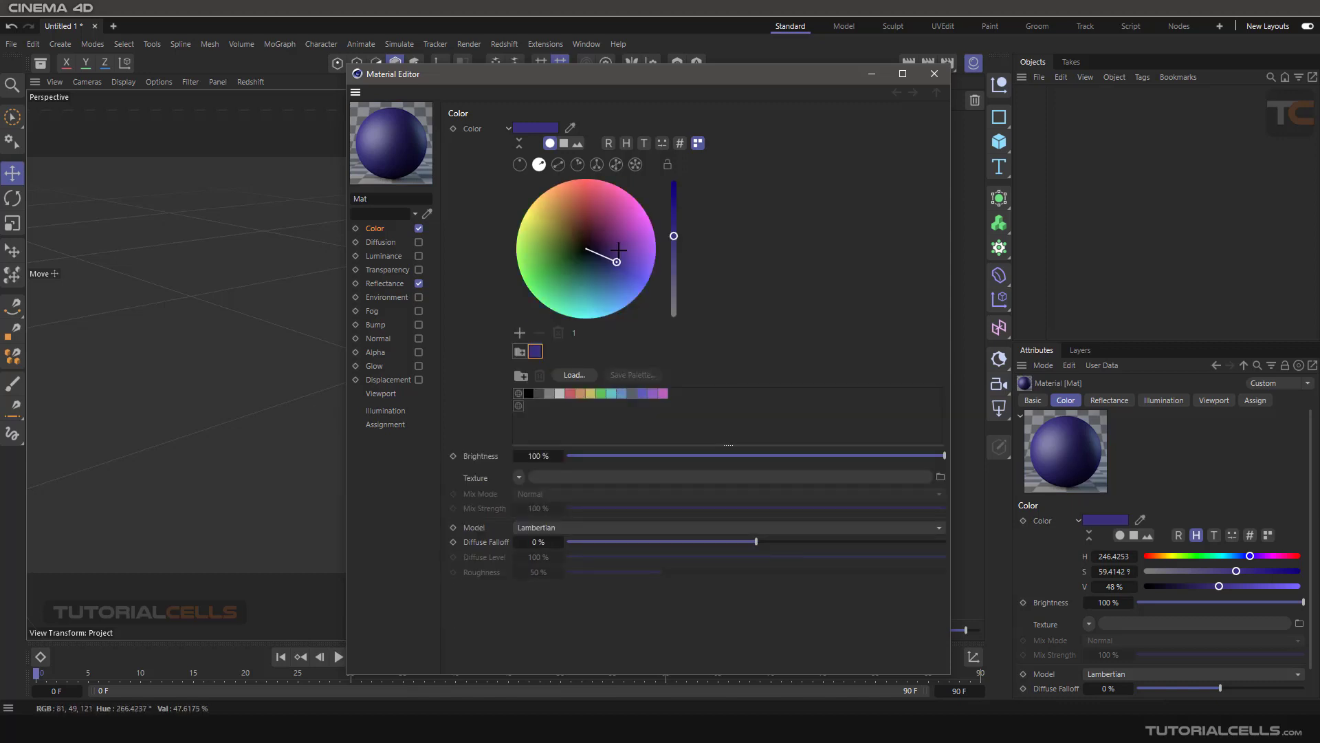
pyautogui.rightClick(604, 218)
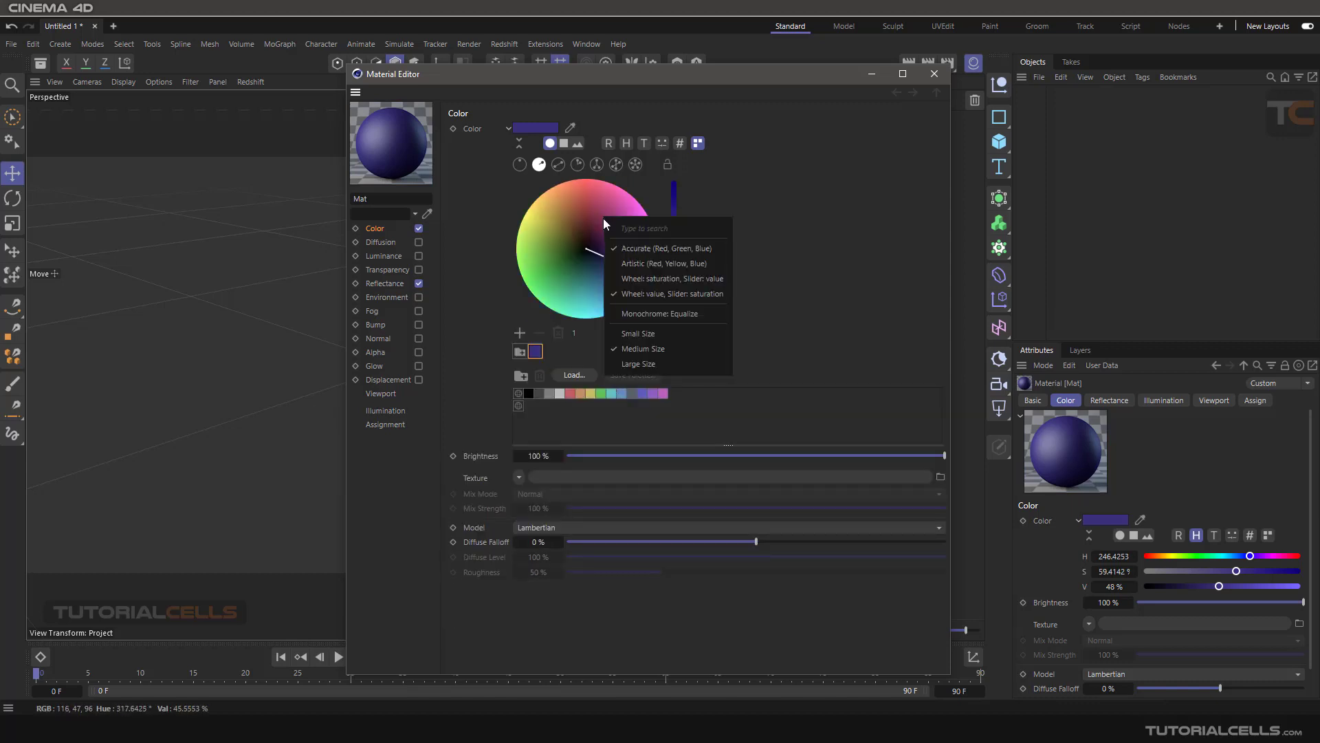
pyautogui.click(625, 278)
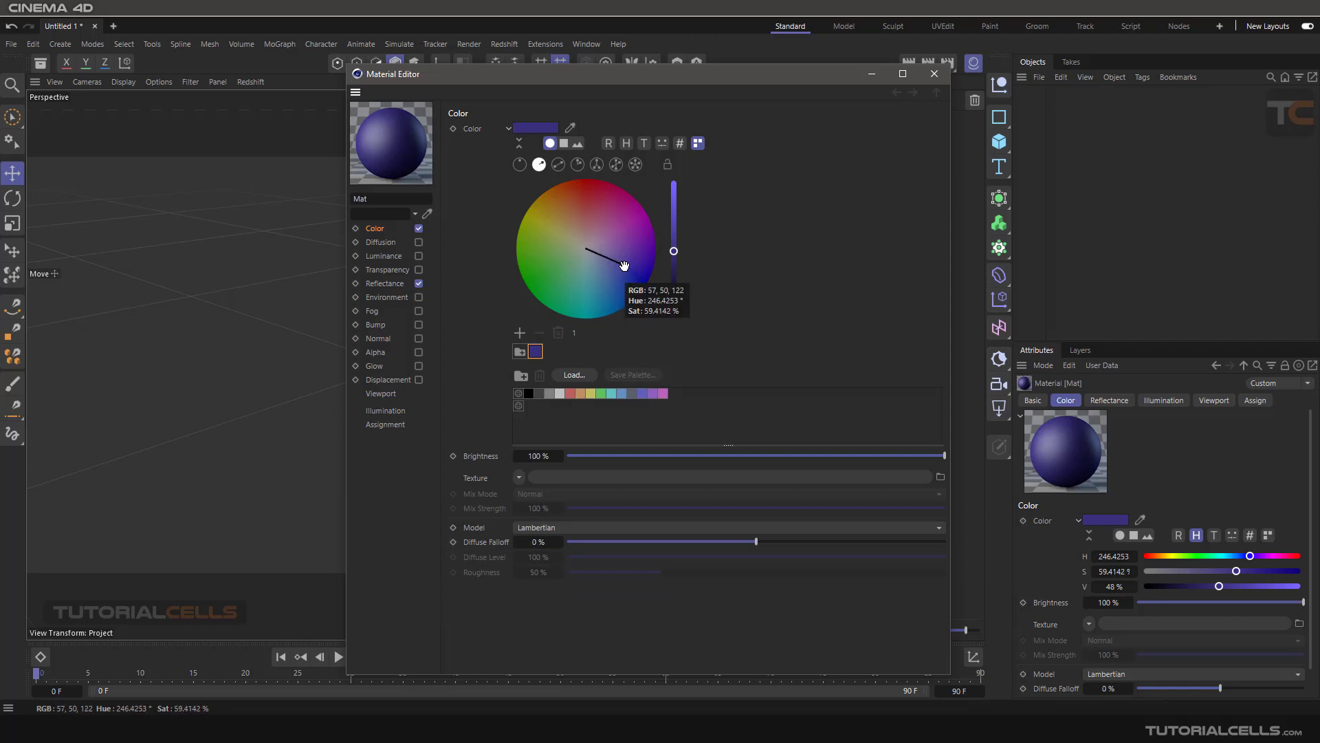
pyautogui.moveTo(625, 268)
pyautogui.mouseDown()
pyautogui.moveTo(615, 216)
pyautogui.moveTo(573, 208)
pyautogui.mouseUp()
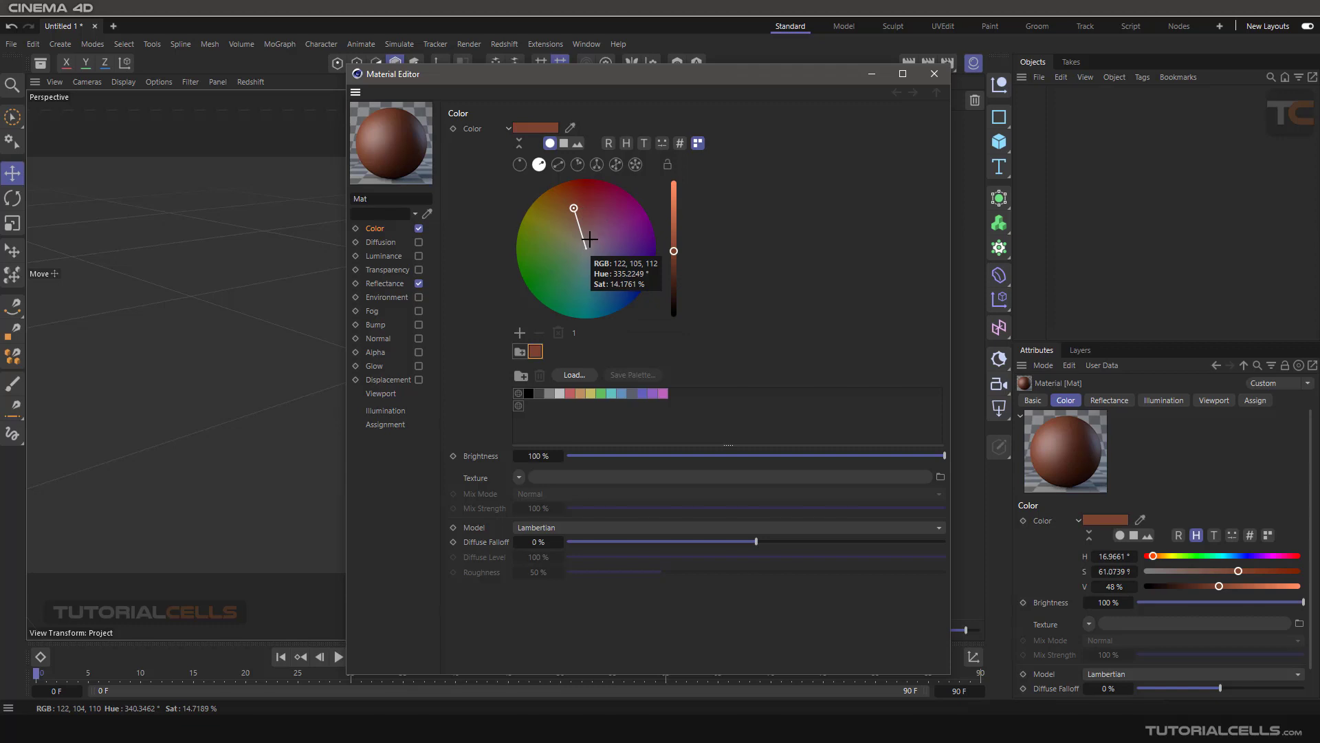
# Step: Look through the RGB, color temperature, color mixer and hexadecimal modes, ending on the swatches
pyautogui.click(623, 144)
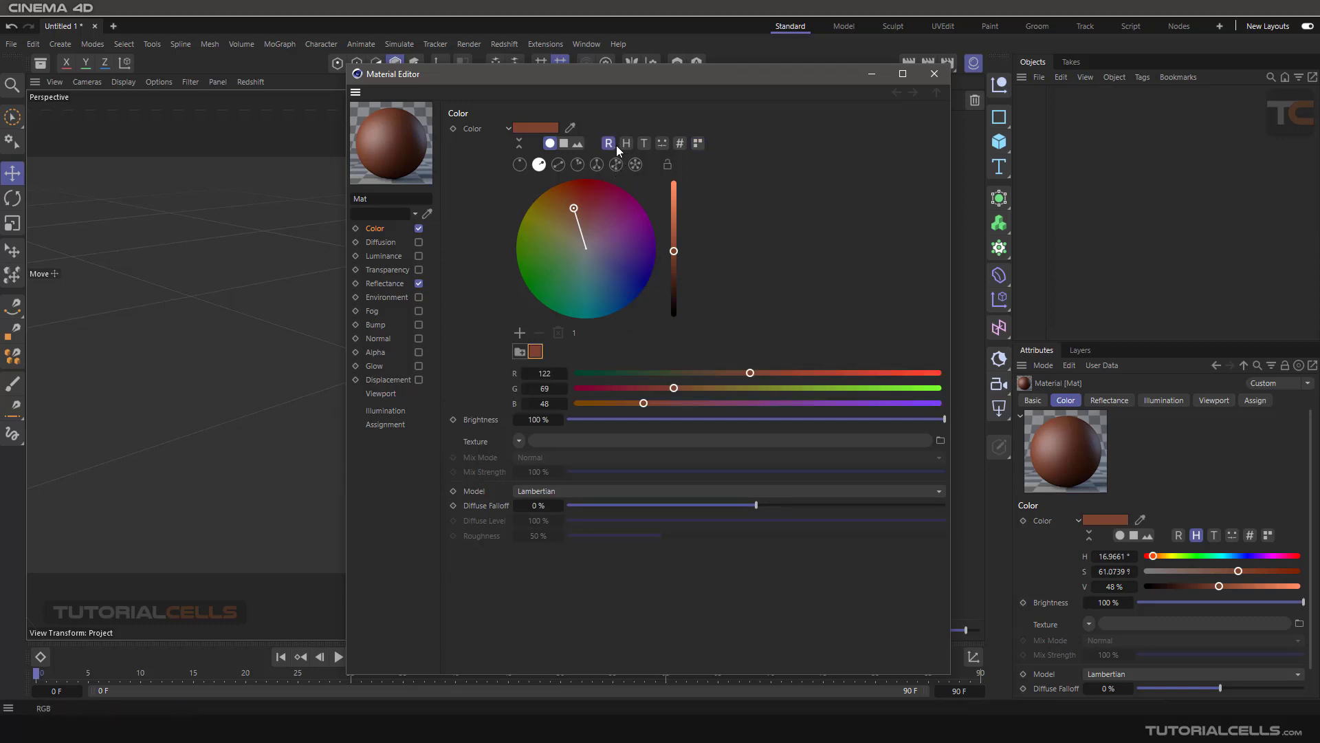
pyautogui.click(645, 145)
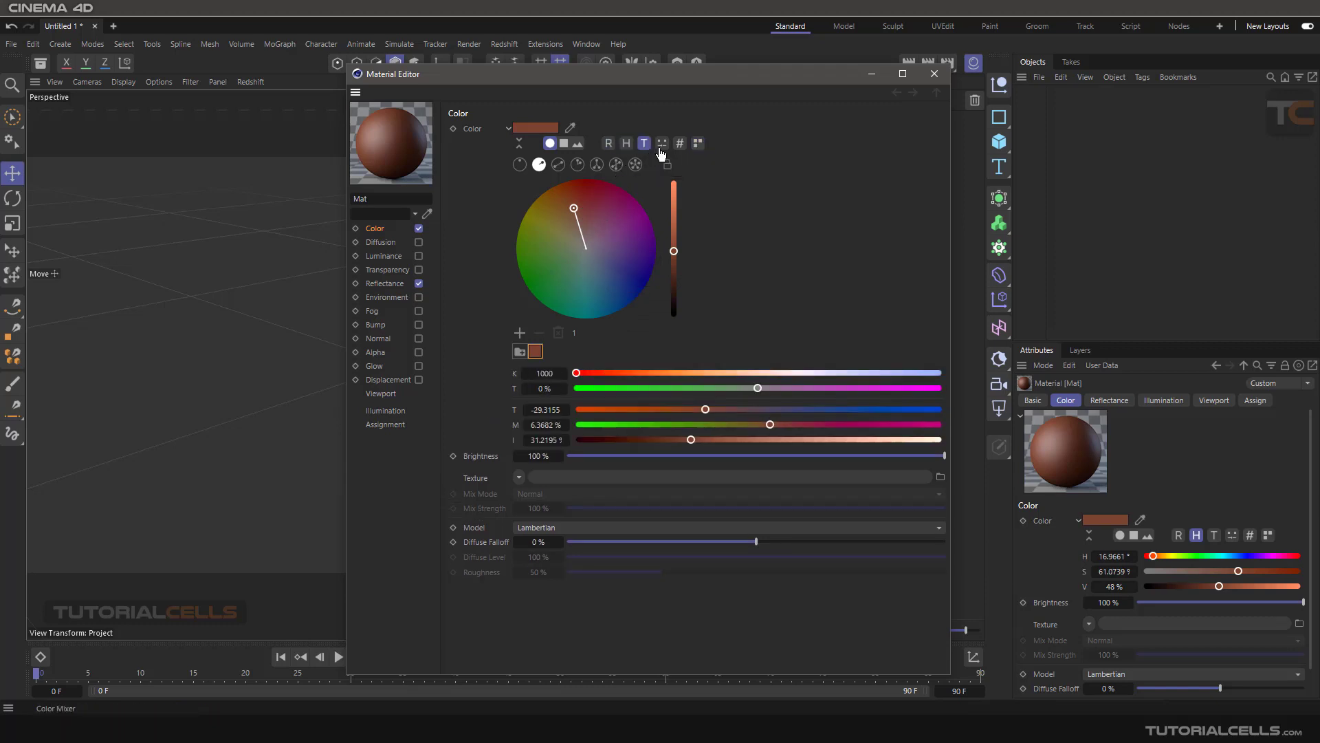
pyautogui.click(663, 145)
pyautogui.click(680, 146)
pyautogui.click(698, 148)
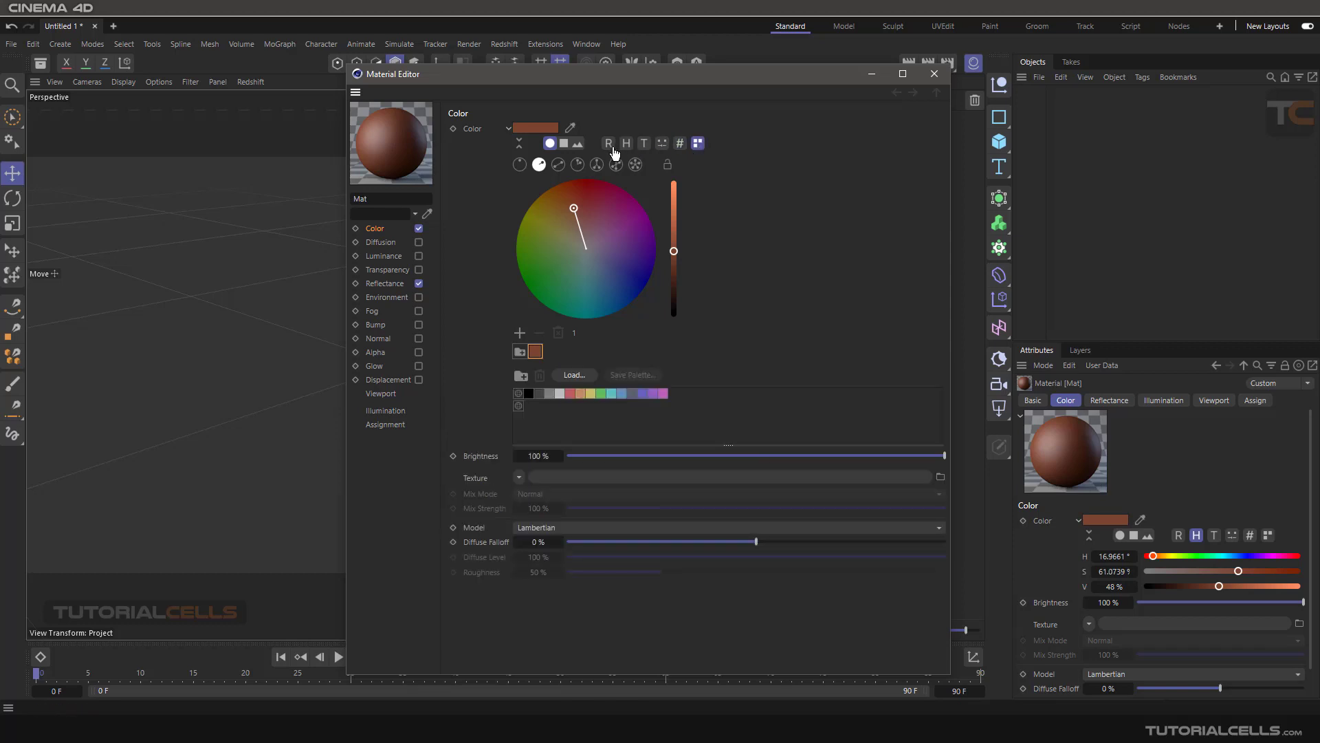
pyautogui.click(609, 144)
pyautogui.click(698, 144)
# Step: Pick an olive color with hue about 65° and saturation about 78%, and add two more colors to the monochrome harmony
pyautogui.moveTo(570, 204); pyautogui.dragTo(537, 226)
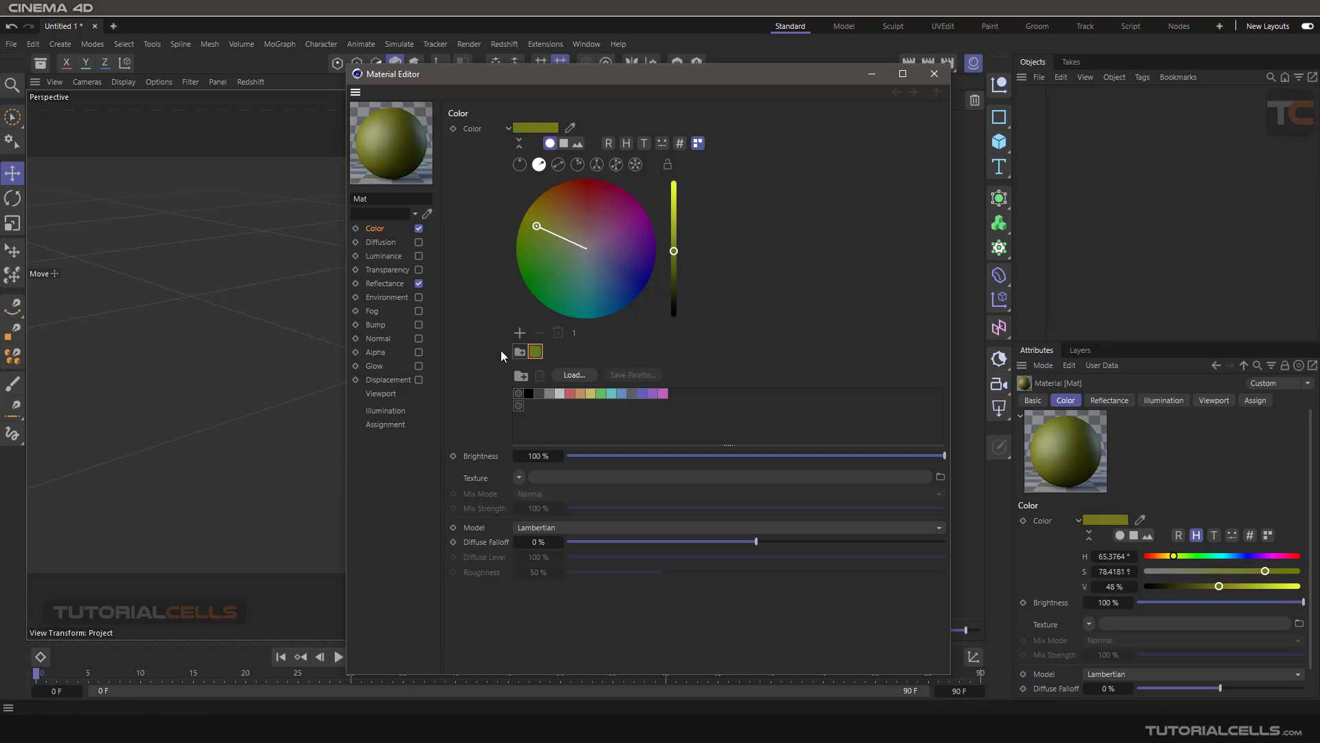
pyautogui.click(520, 334)
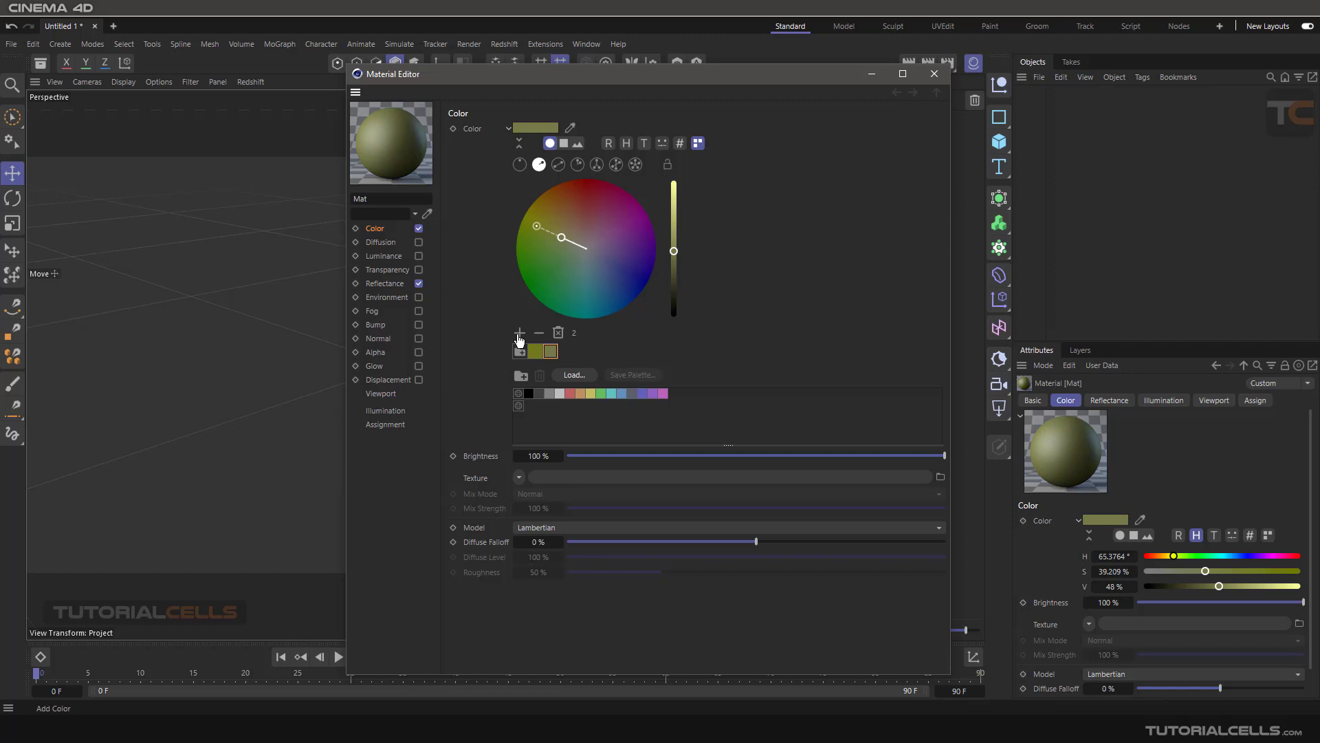
pyautogui.click(520, 334)
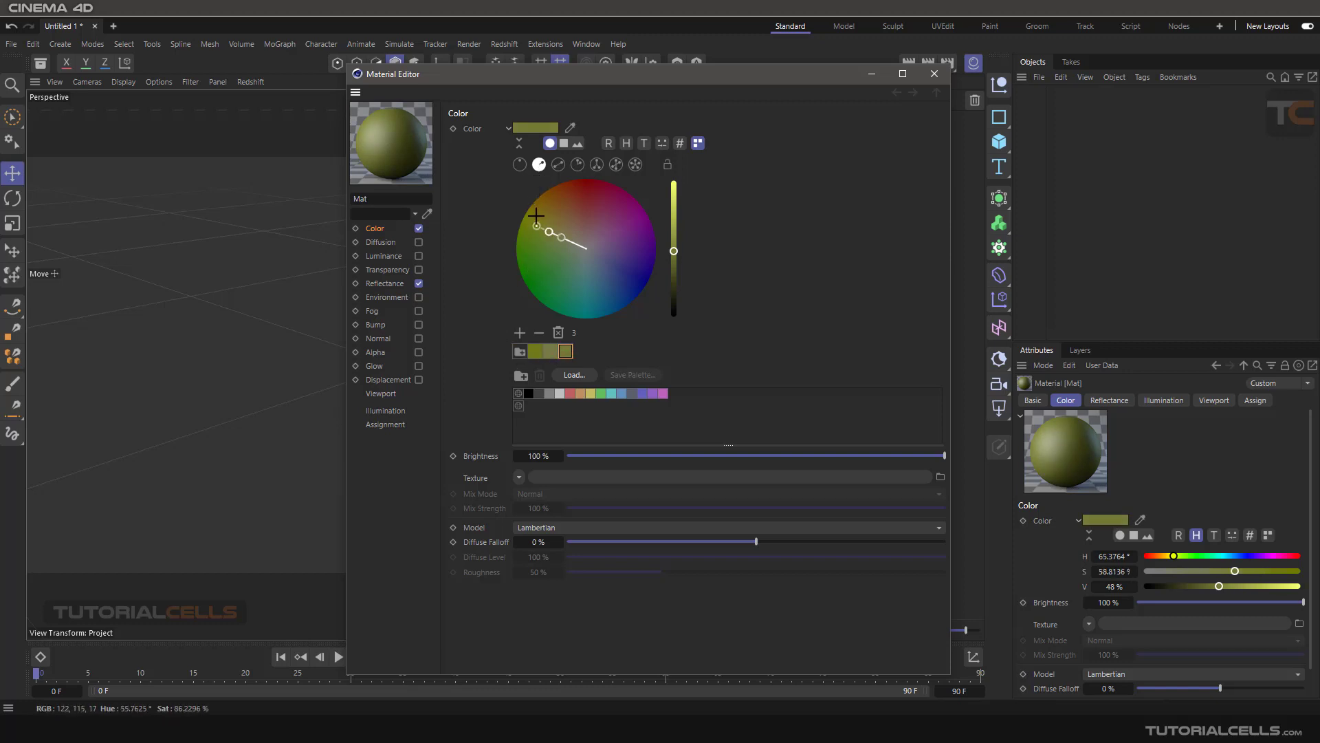
# Step: Move the monochrome colors through crimson to green with hue about 130°, and remove the two added colors
pyautogui.moveTo(536, 224); pyautogui.dragTo(609, 190)
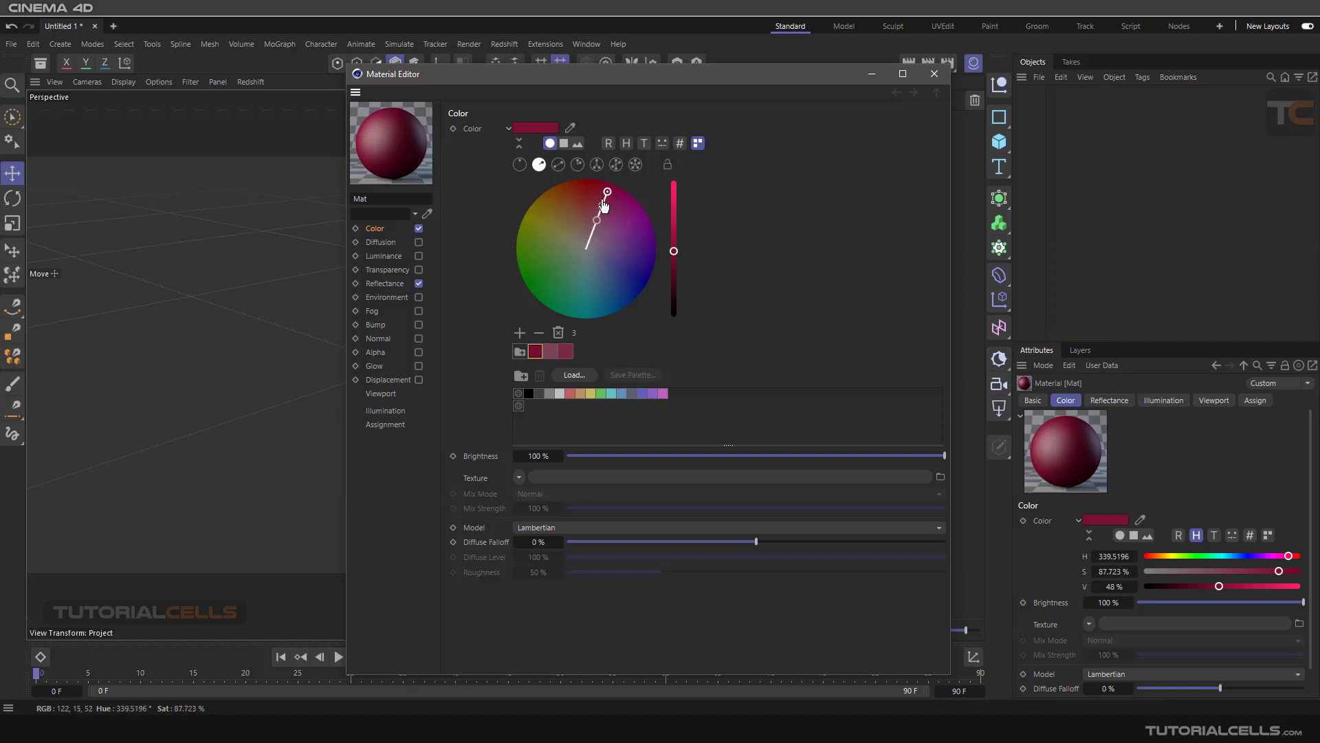
pyautogui.moveTo(608, 192); pyautogui.dragTo(543, 285)
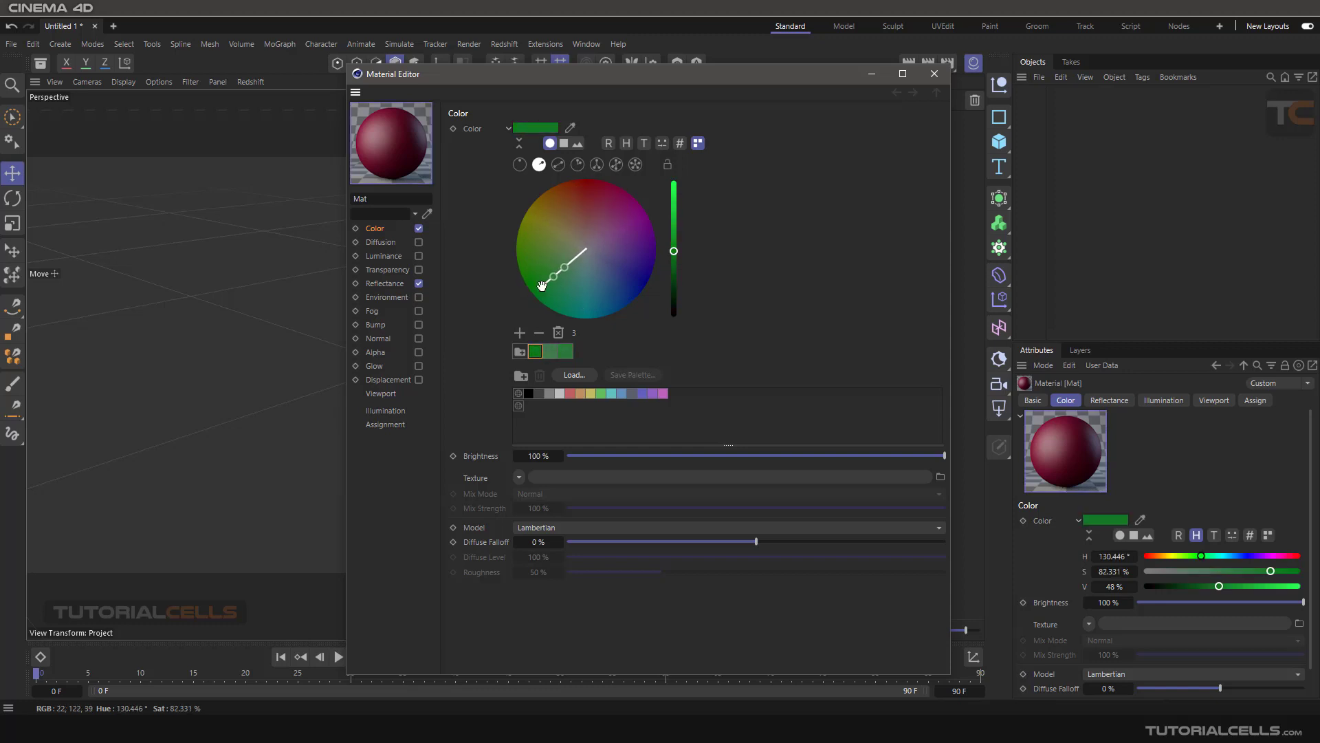
pyautogui.click(542, 332)
pyautogui.click(542, 333)
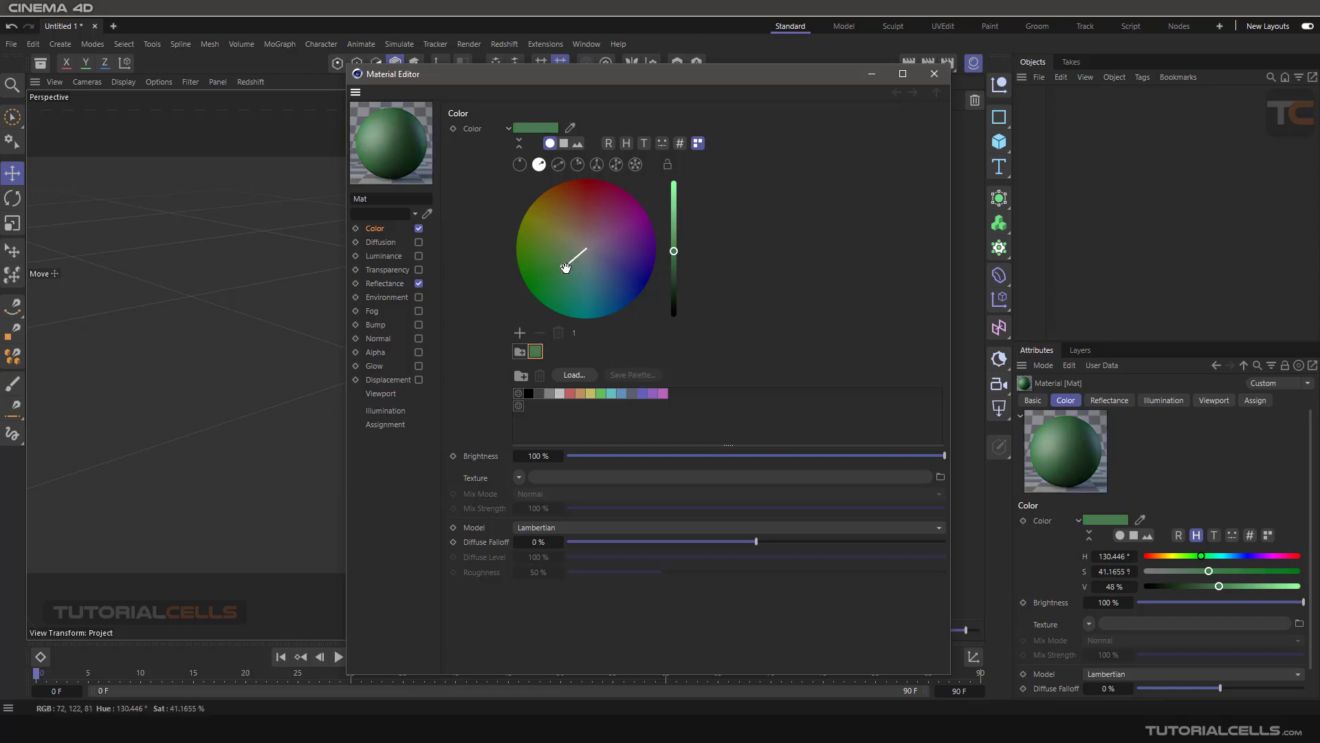
# Step: Switch to the complementary harmony and rotate the main color to violet with hue about 268° and saturation about 77%
pyautogui.moveTo(565, 268); pyautogui.dragTo(546, 284)
pyautogui.click(557, 164)
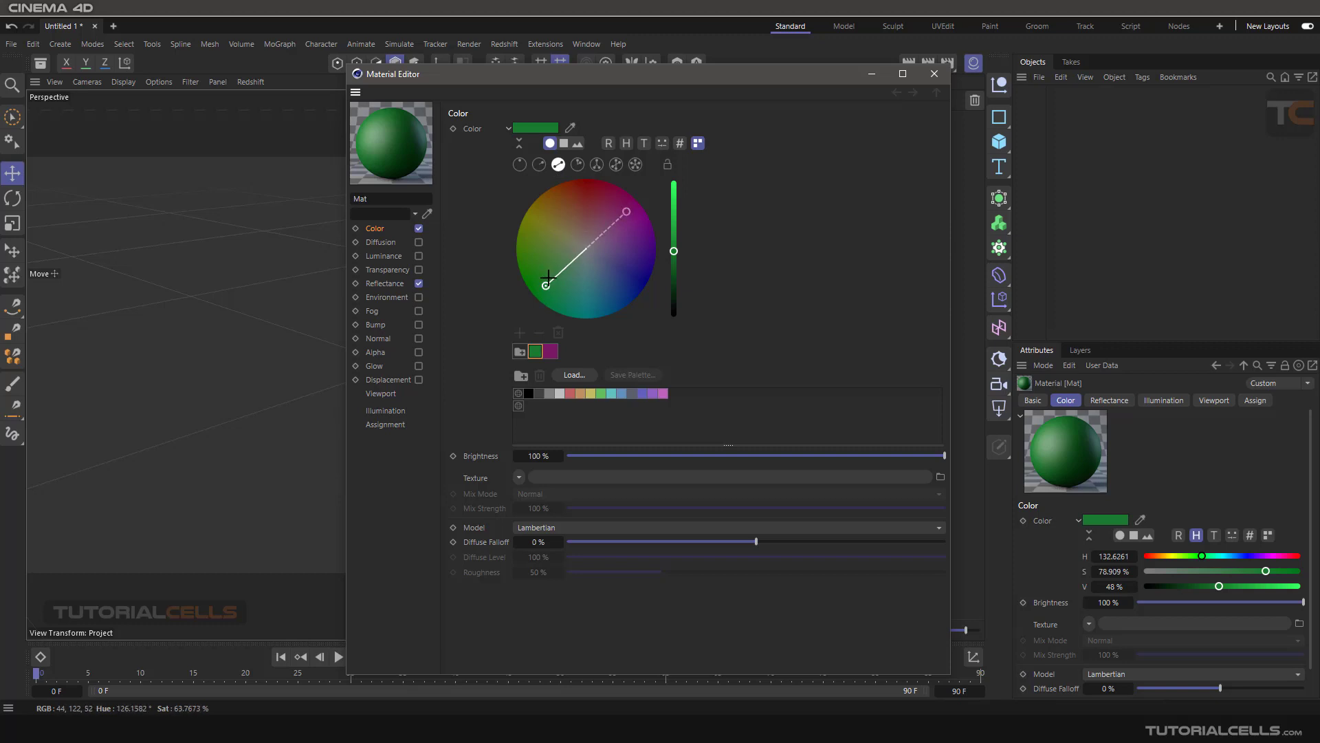
pyautogui.moveTo(544, 285); pyautogui.dragTo(640, 250)
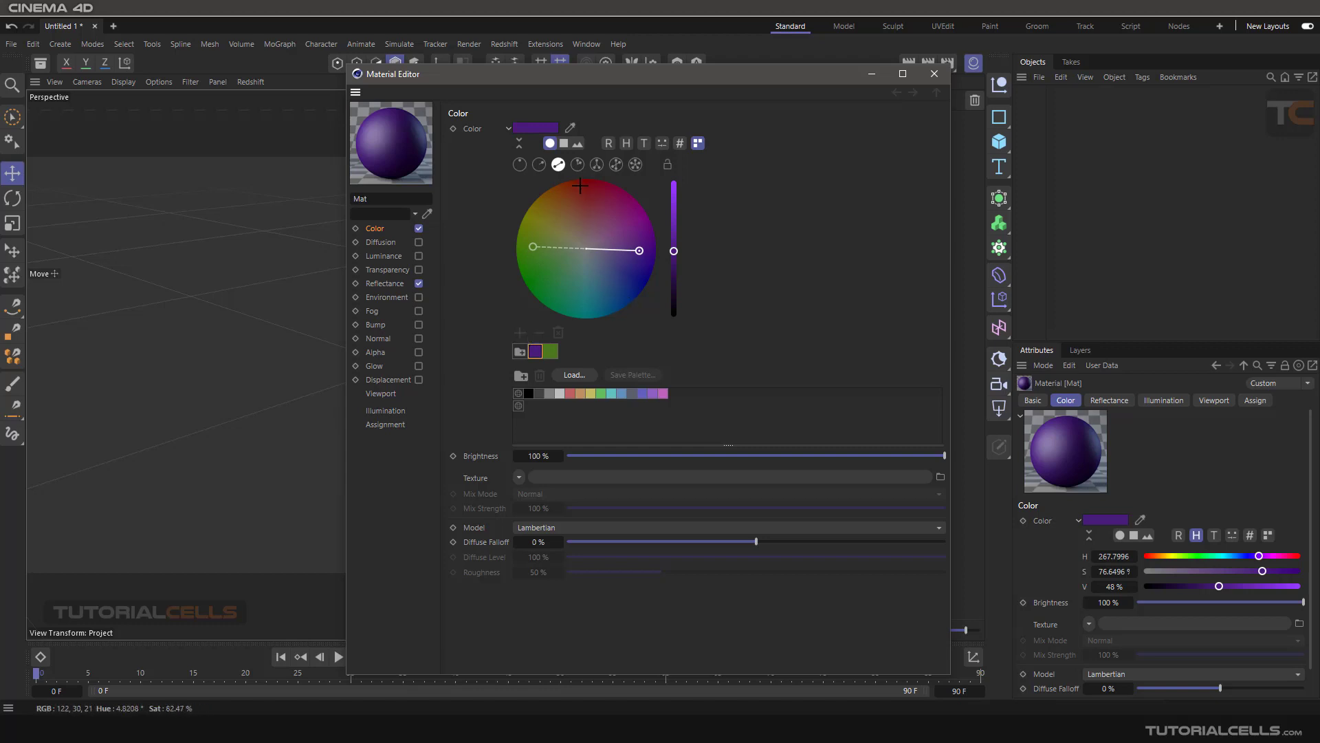
# Step: Switch to the analogous harmony, add a second color, and rotate it to magenta with hue about 329° and saturation about 79%
pyautogui.click(578, 164)
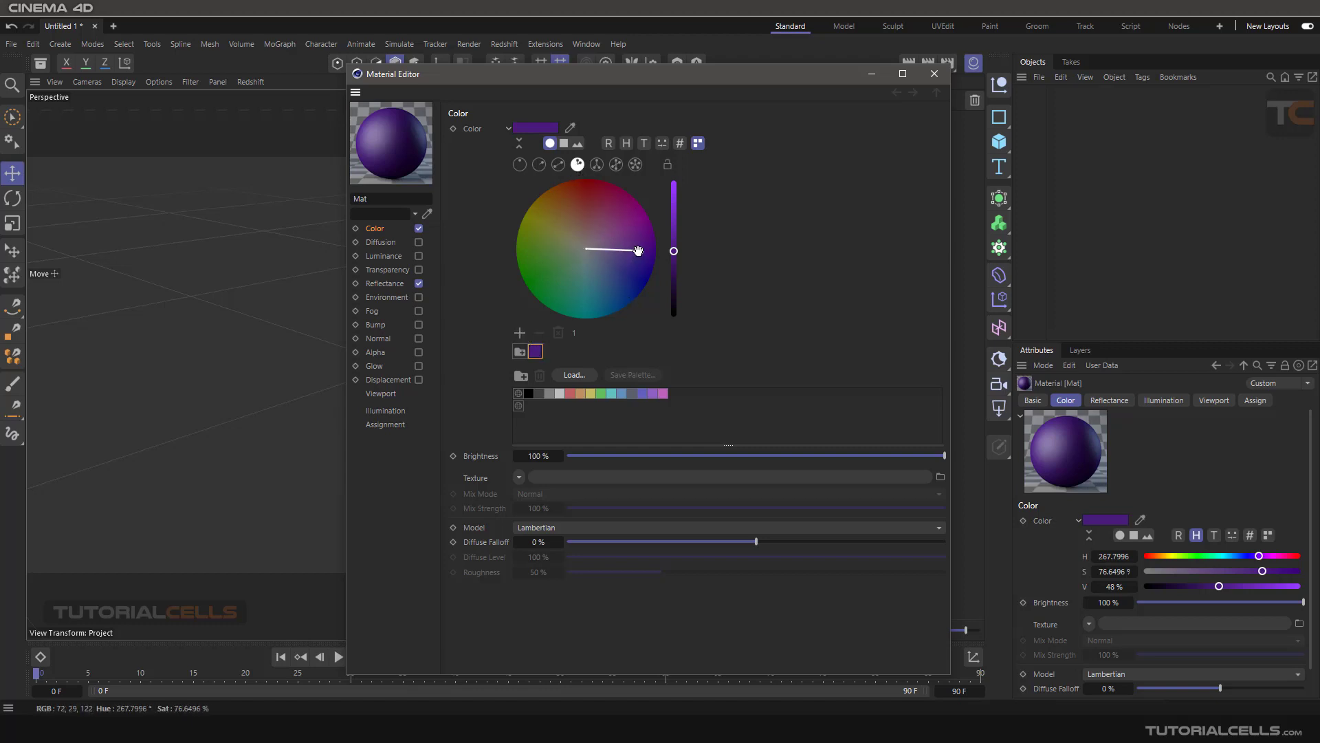
pyautogui.moveTo(638, 251); pyautogui.dragTo(563, 214)
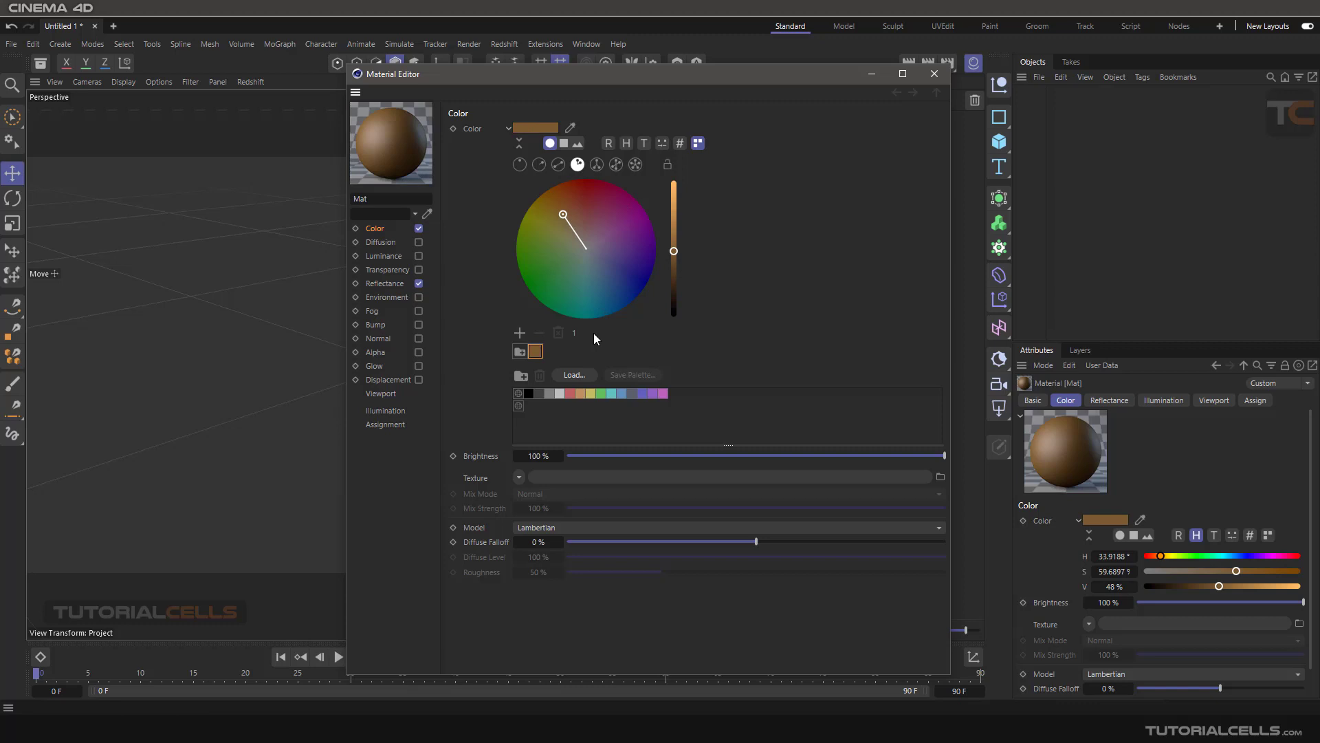
pyautogui.click(524, 334)
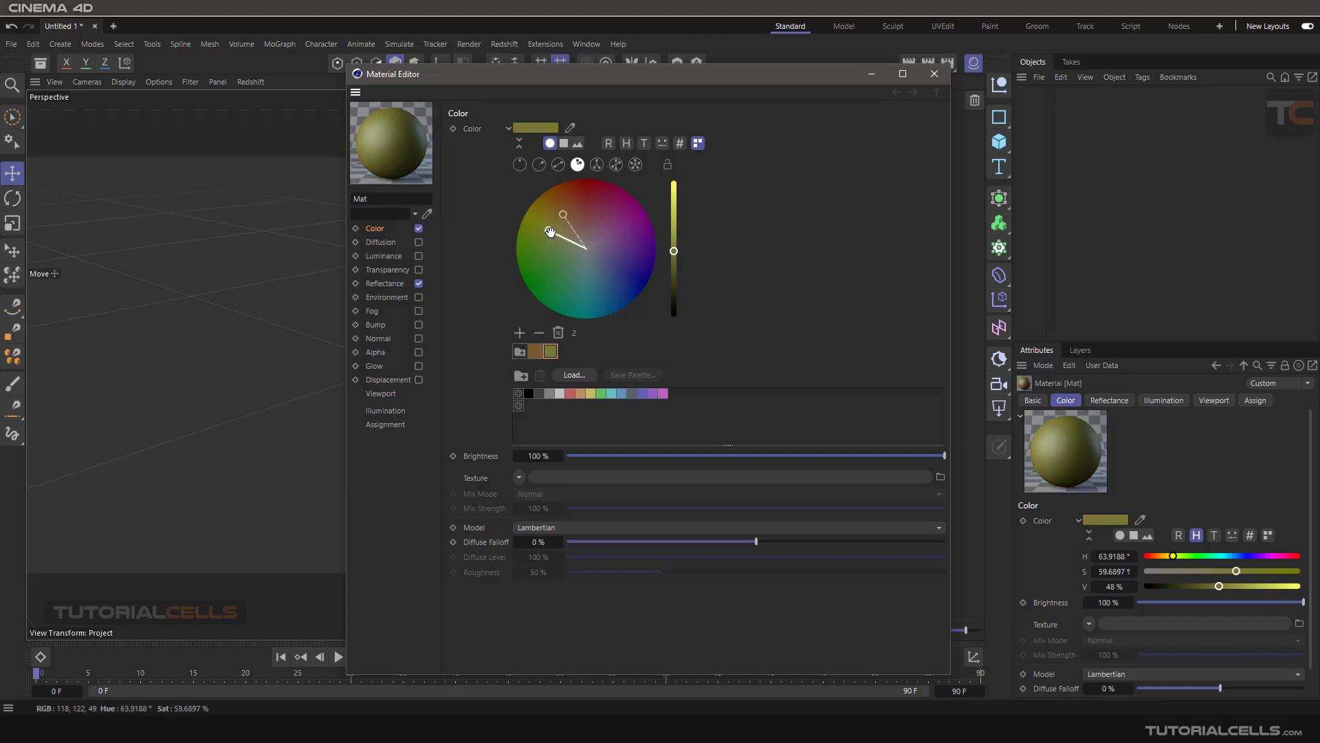
pyautogui.moveTo(549, 231); pyautogui.dragTo(614, 201)
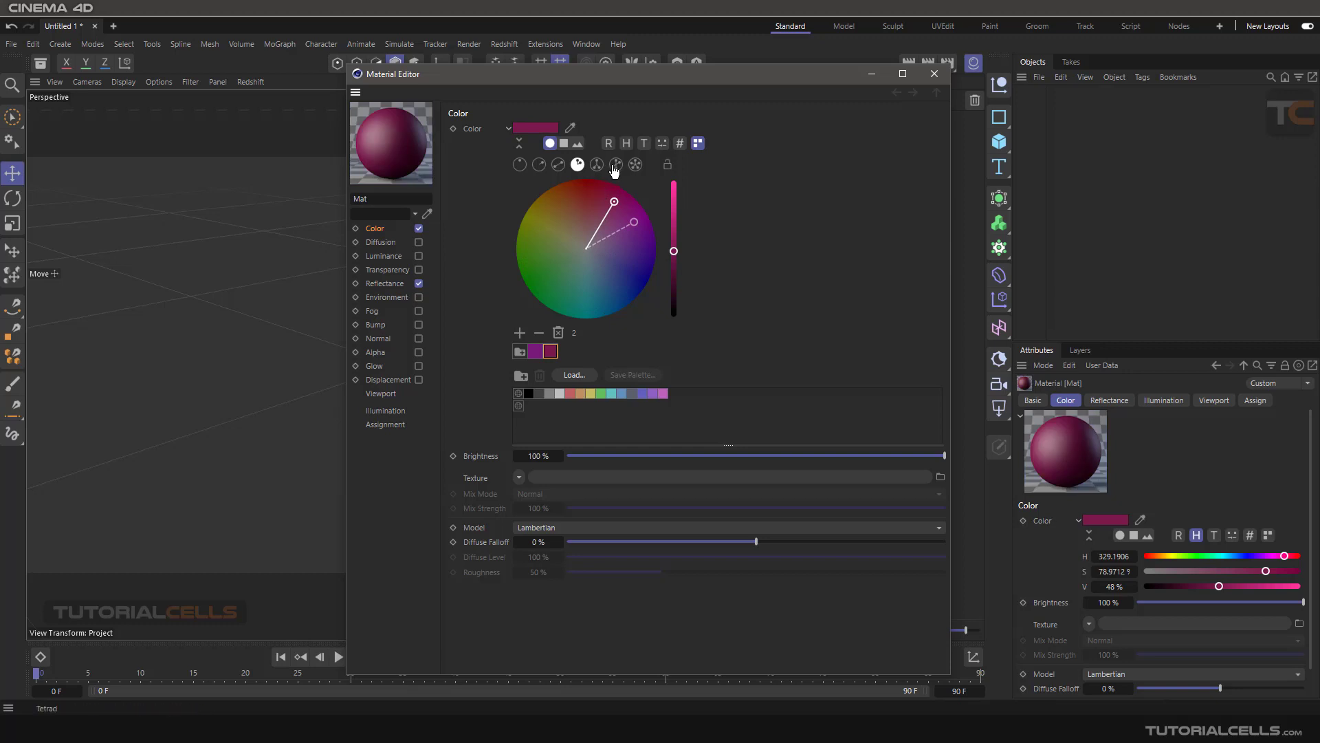
# Step: Switch to the three-color harmony and rotate the main color to green with hue about 140° and saturation about 86%
pyautogui.click(597, 164)
pyautogui.moveTo(614, 202); pyautogui.dragTo(546, 309)
# Step: Switch to the Tetrad harmony and store its four colors in the second swatch group
pyautogui.click(616, 165)
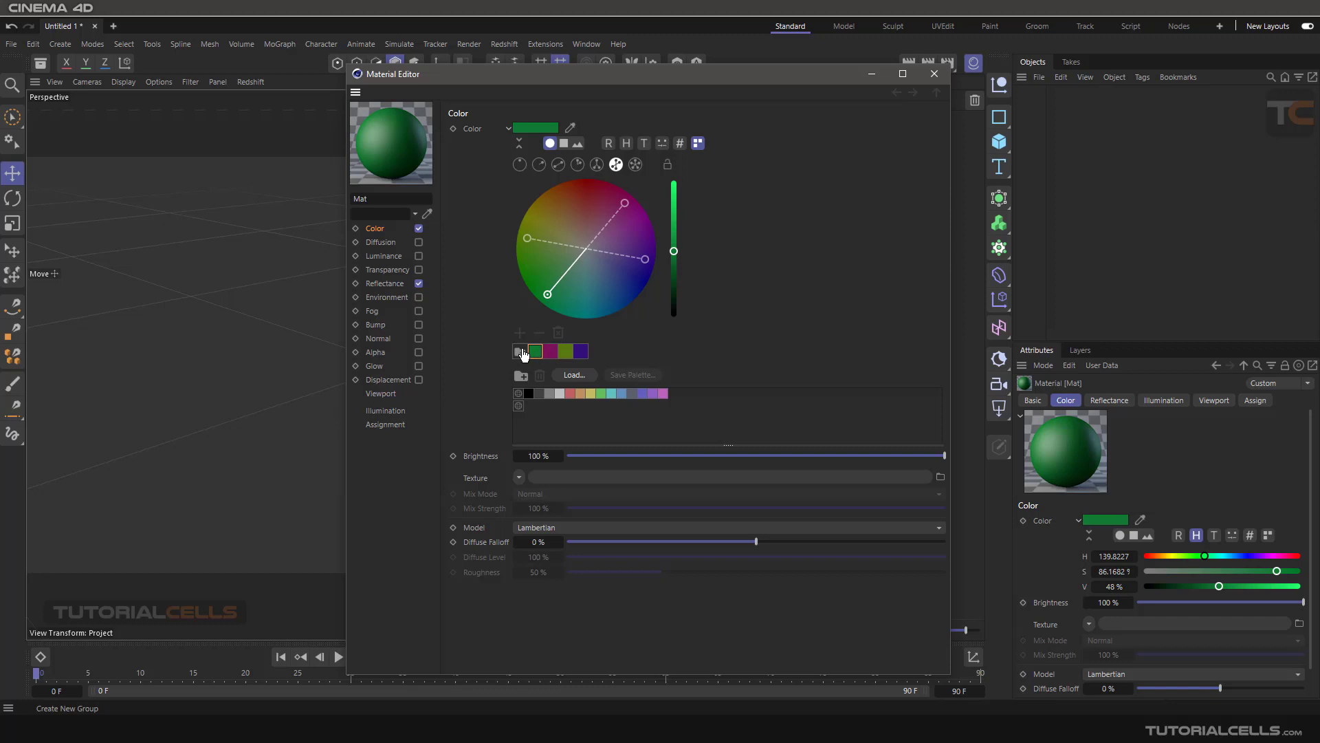
pyautogui.moveTo(522, 352); pyautogui.dragTo(535, 364)
pyautogui.moveTo(544, 414); pyautogui.dragTo(543, 416)
# Step: Try several default swatches, apply the pink one, and rotate the tetrad's main color to light red with hue about 3°
pyautogui.click(602, 395)
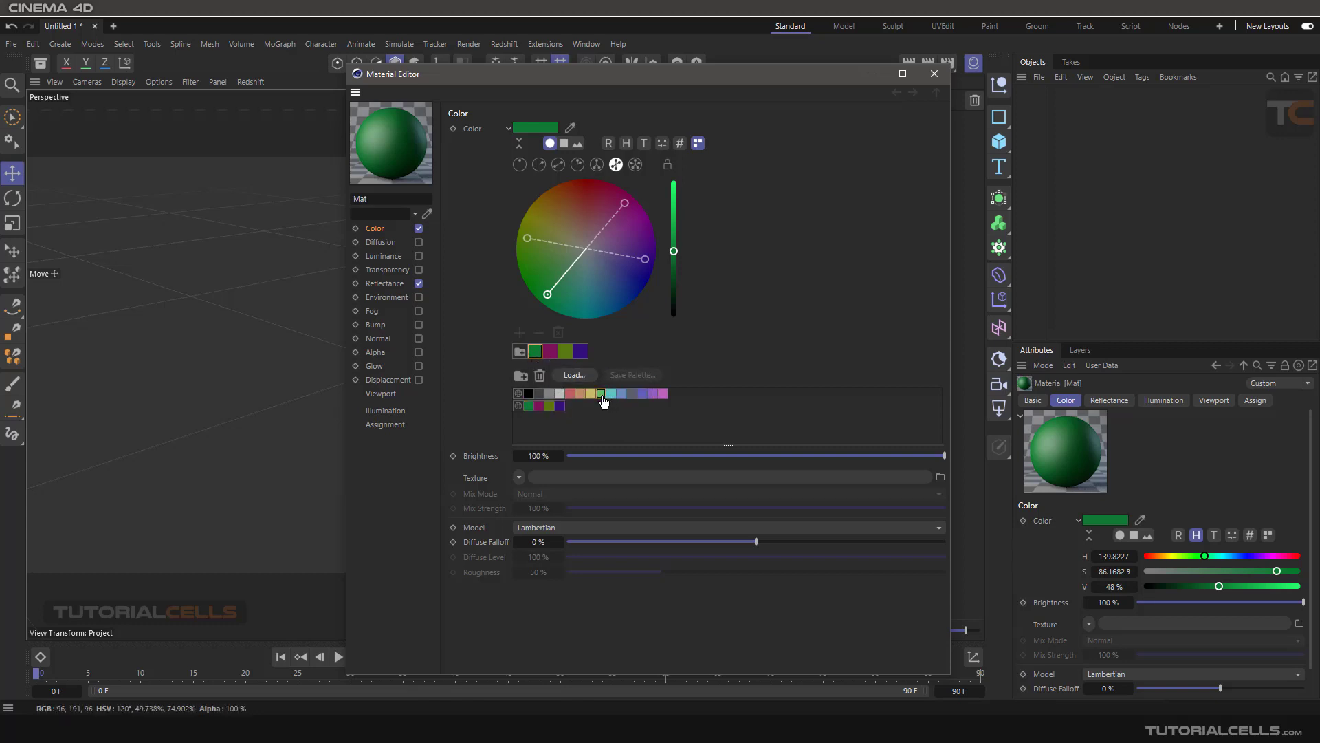
pyautogui.click(613, 397)
pyautogui.click(623, 396)
pyautogui.doubleClick(663, 394)
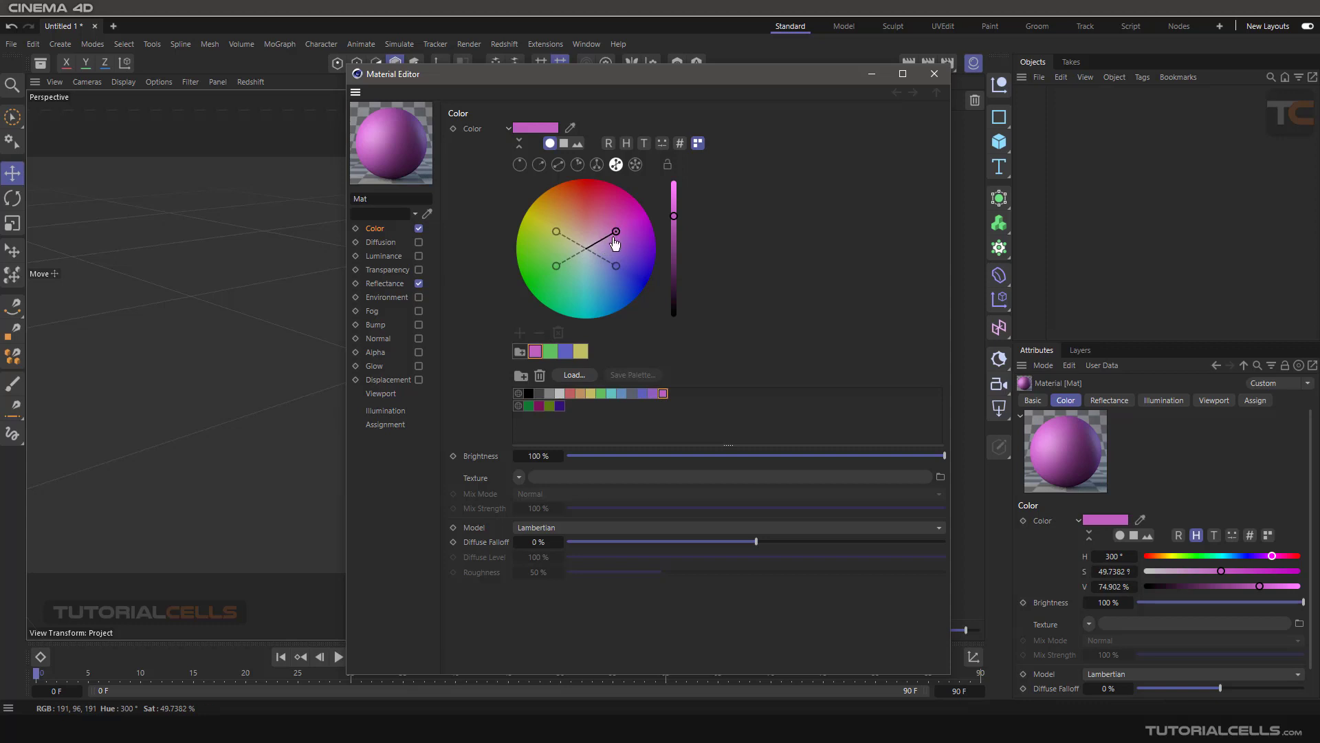
pyautogui.moveTo(616, 232); pyautogui.dragTo(584, 214)
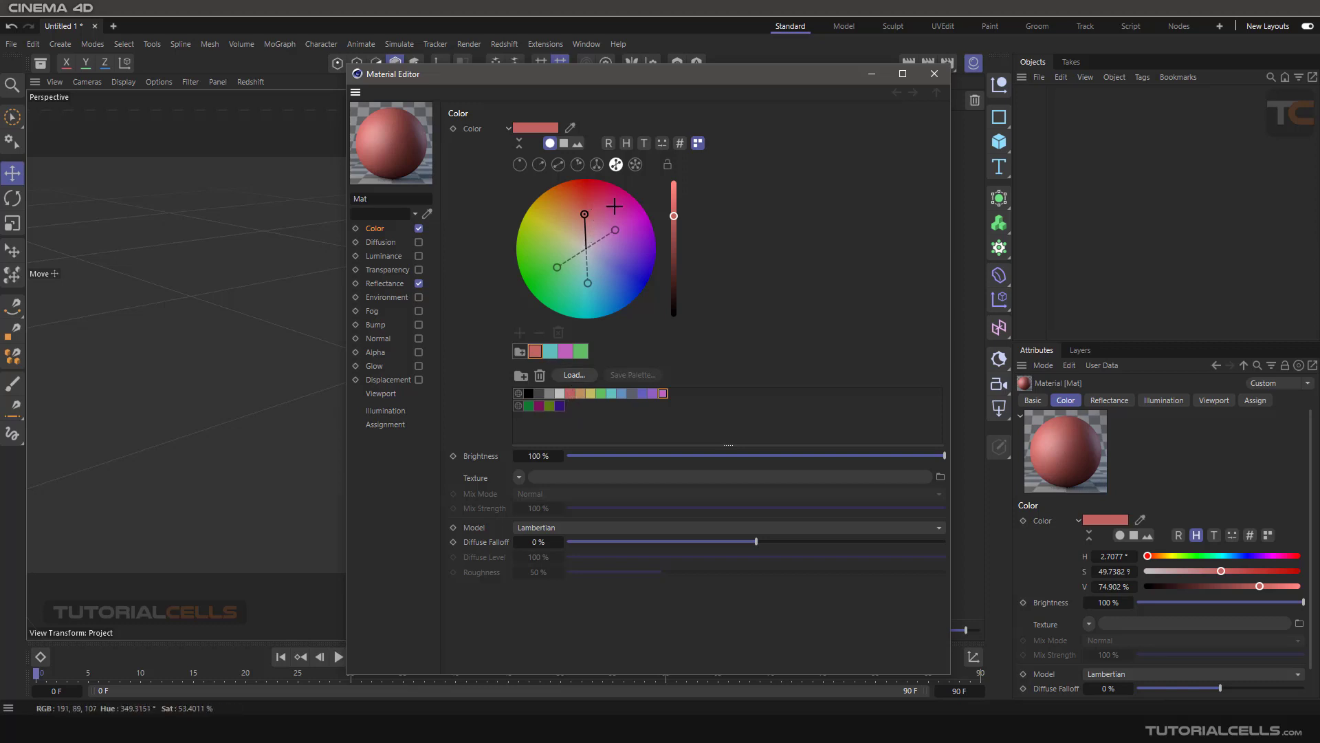
# Step: Switch to the equiangular harmony, expand it to four colors, and rotate the active color to crimson with hue about 348°
pyautogui.click(635, 164)
pyautogui.moveTo(585, 214); pyautogui.dragTo(610, 202)
pyautogui.click(519, 332)
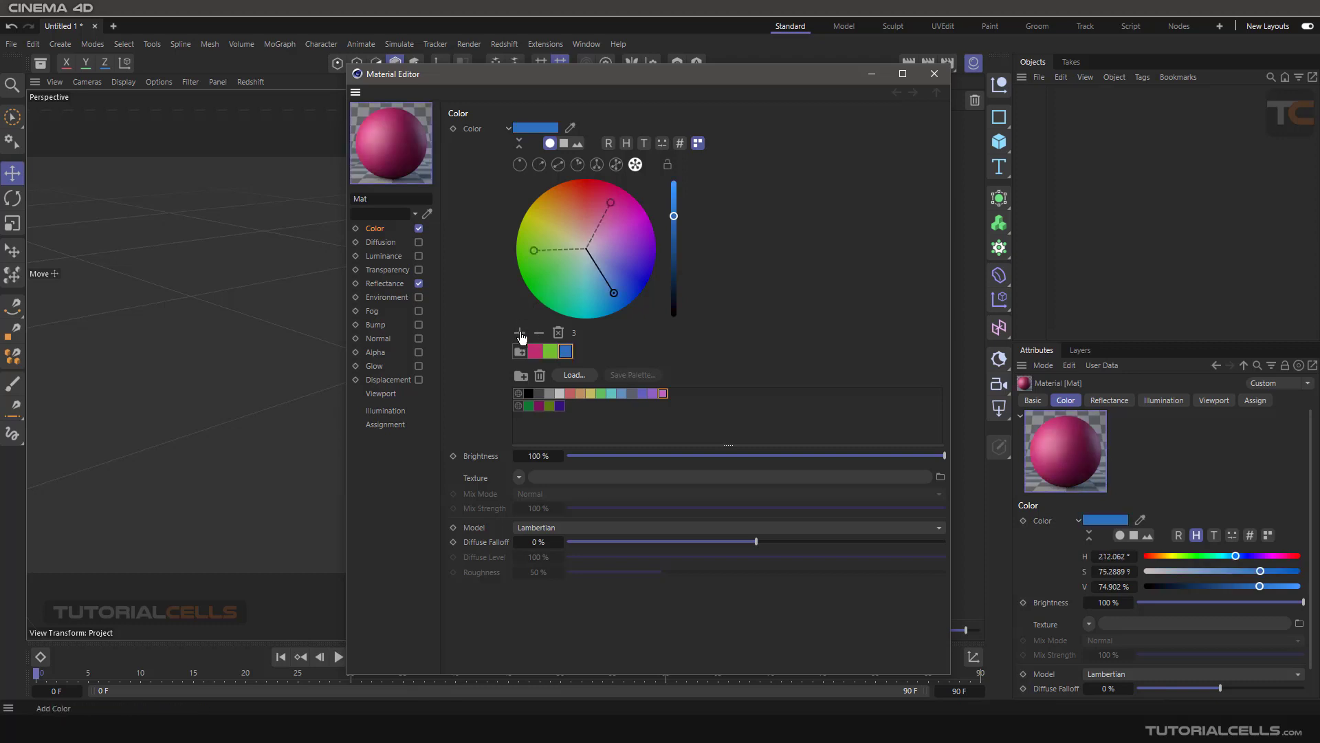
pyautogui.click(520, 332)
pyautogui.moveTo(630, 220); pyautogui.dragTo(597, 201)
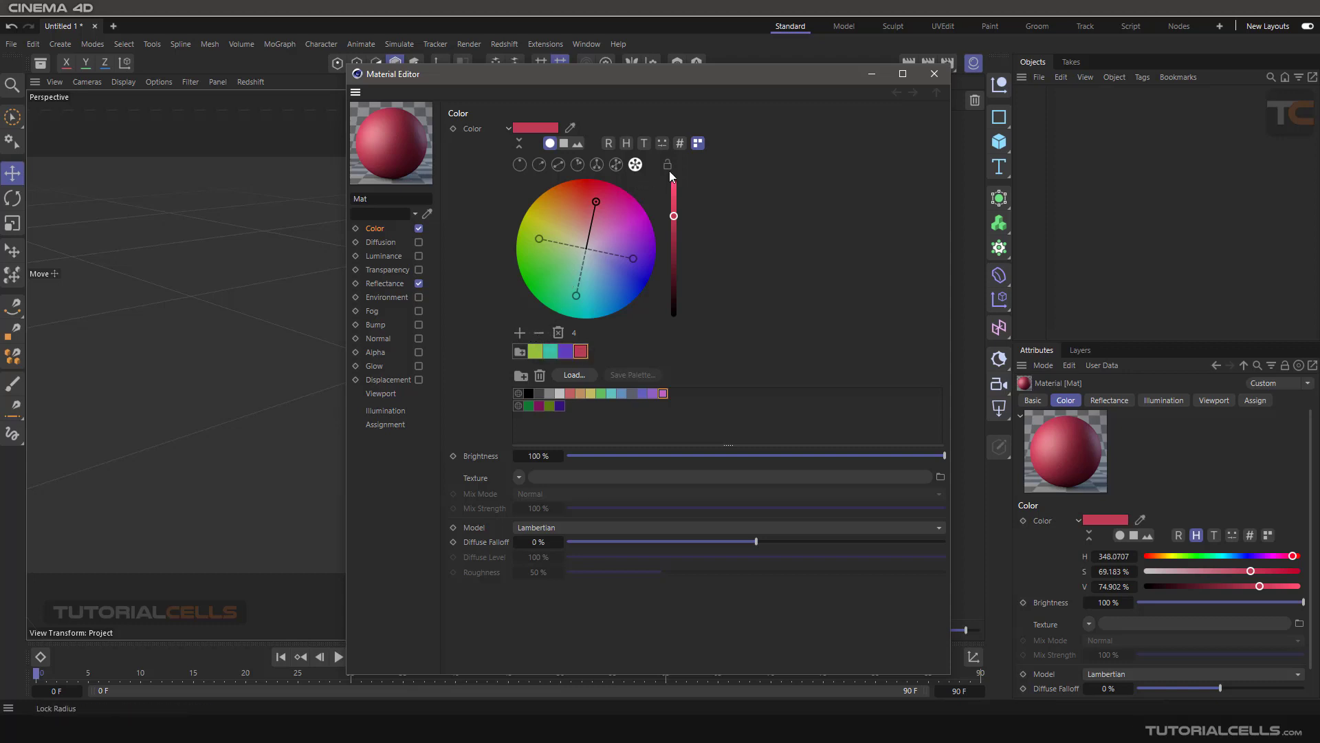
# Step: Raise the active crimson's saturation to about 82%, and replace it with blue-violet sampled from a toolbar icon on the screen
pyautogui.moveTo(596, 202)
pyautogui.mouseDown()
pyautogui.moveTo(578, 201)
pyautogui.moveTo(607, 205)
pyautogui.moveTo(543, 227)
pyautogui.moveTo(552, 282)
pyautogui.moveTo(624, 277)
pyautogui.moveTo(624, 199)
pyautogui.moveTo(594, 193)
pyautogui.mouseUp()
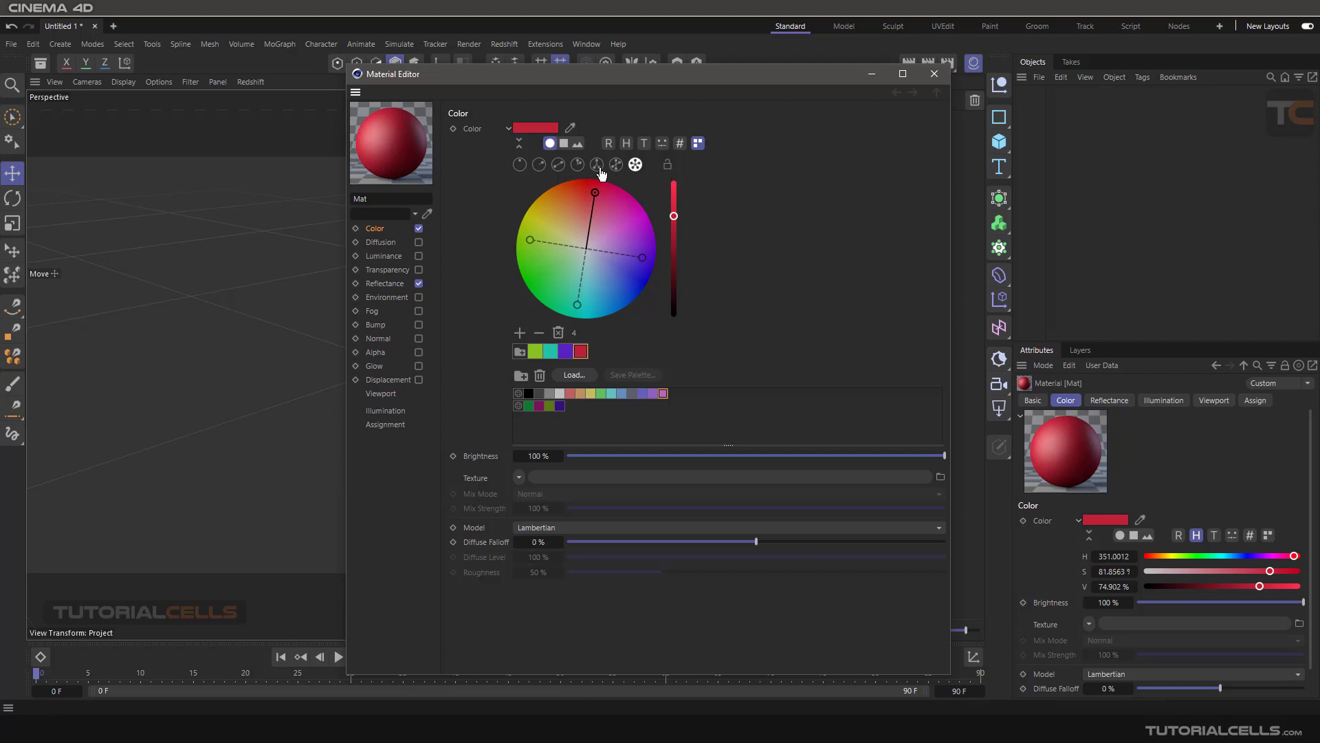
pyautogui.click(569, 130)
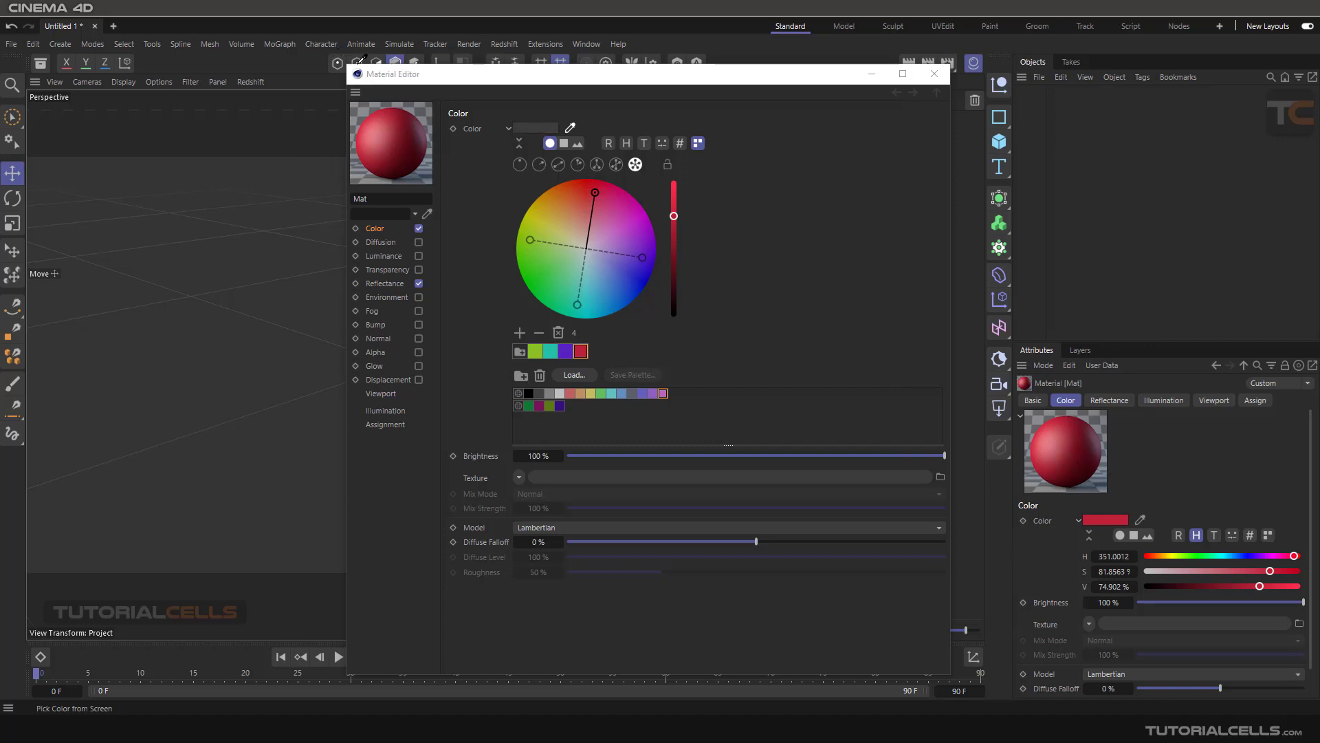
pyautogui.click(394, 57)
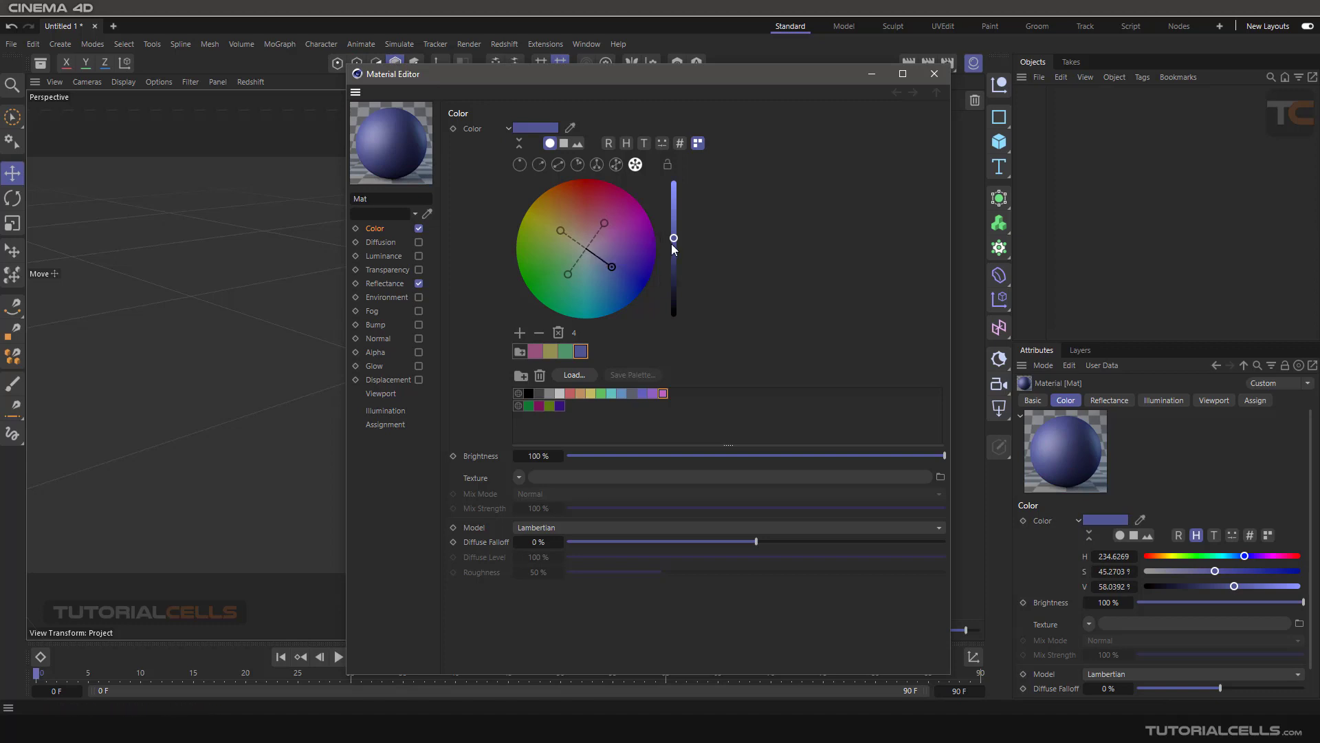
# Step: Raise the color value to 100% and rotate the harmony's pink color to yellow with hue about 54° and saturation about 86%
pyautogui.moveTo(673, 239); pyautogui.dragTo(681, 170)
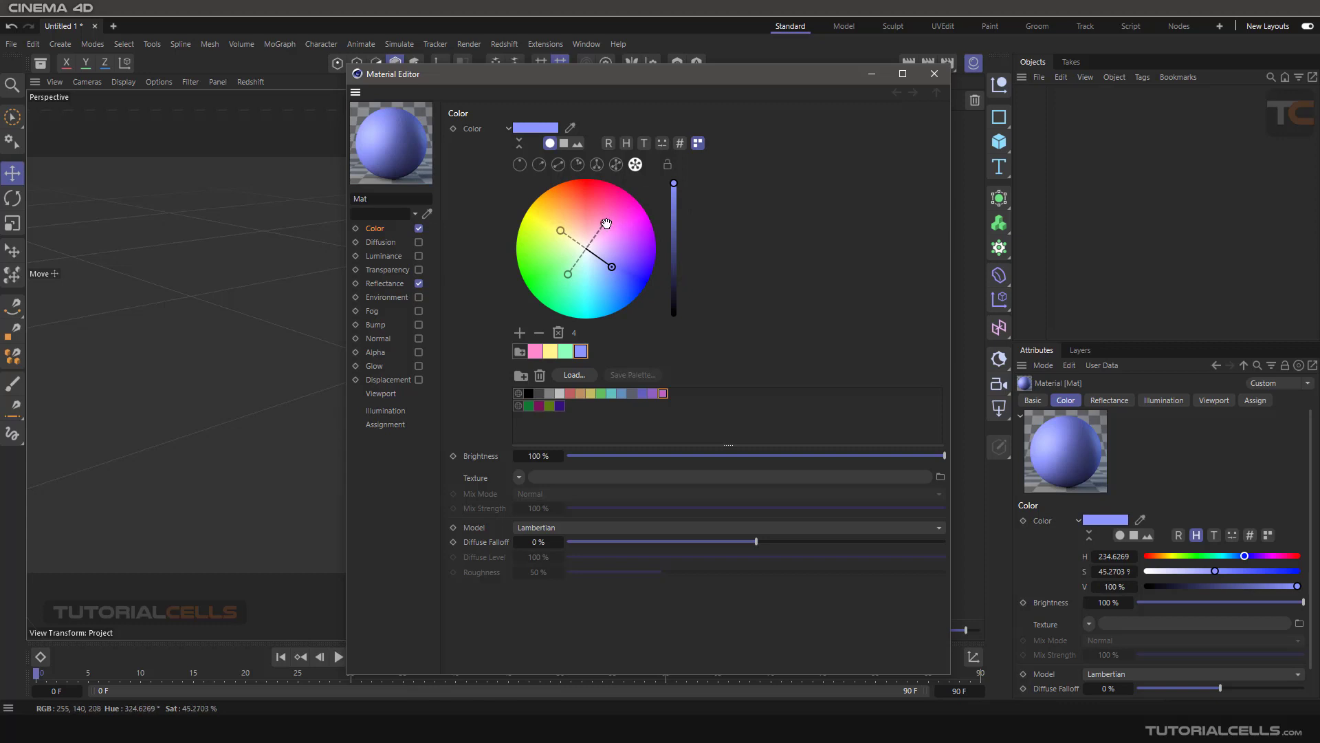
pyautogui.moveTo(605, 223); pyautogui.dragTo(538, 214)
pyautogui.moveTo(674, 185)
pyautogui.mouseDown()
pyautogui.moveTo(671, 235)
pyautogui.moveTo(679, 179)
pyautogui.mouseUp()
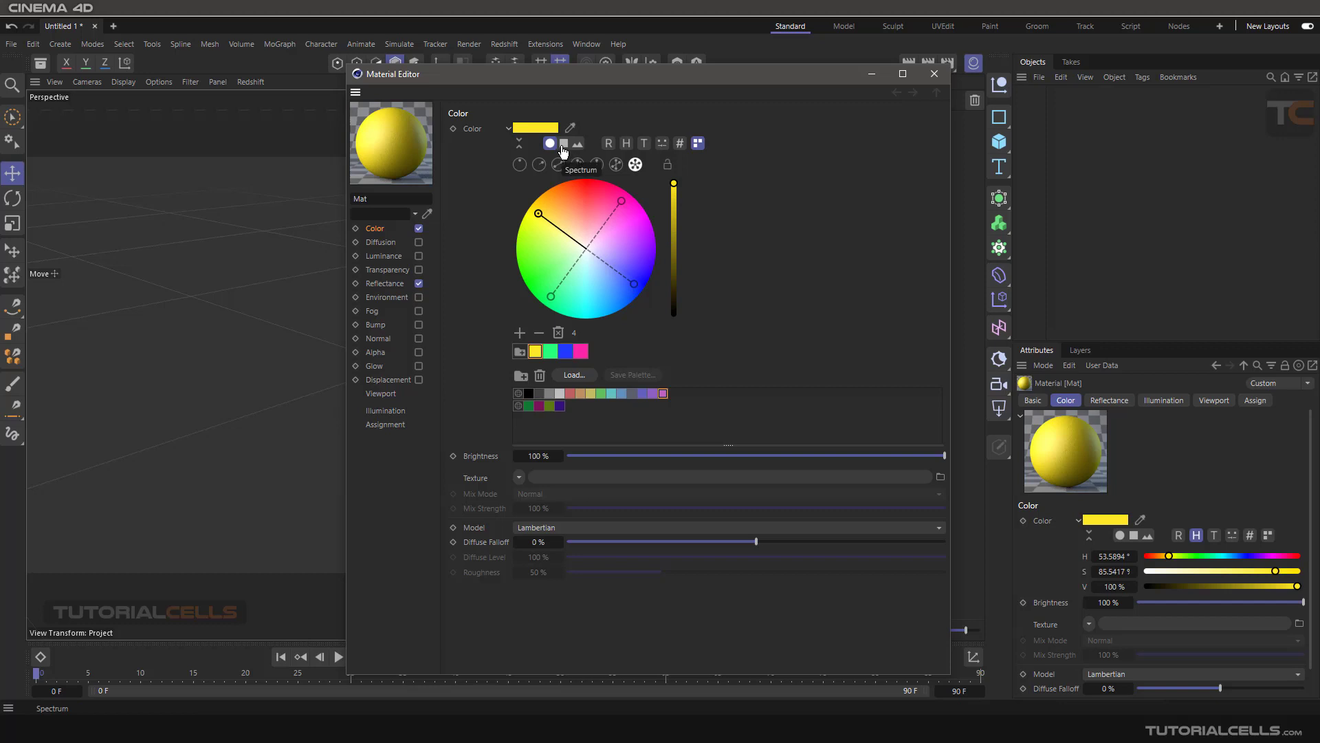
# Step: Switch to the Spectrum display and choose a green with hue 94°, saturation about 78% and value about 83%
pyautogui.click(563, 145)
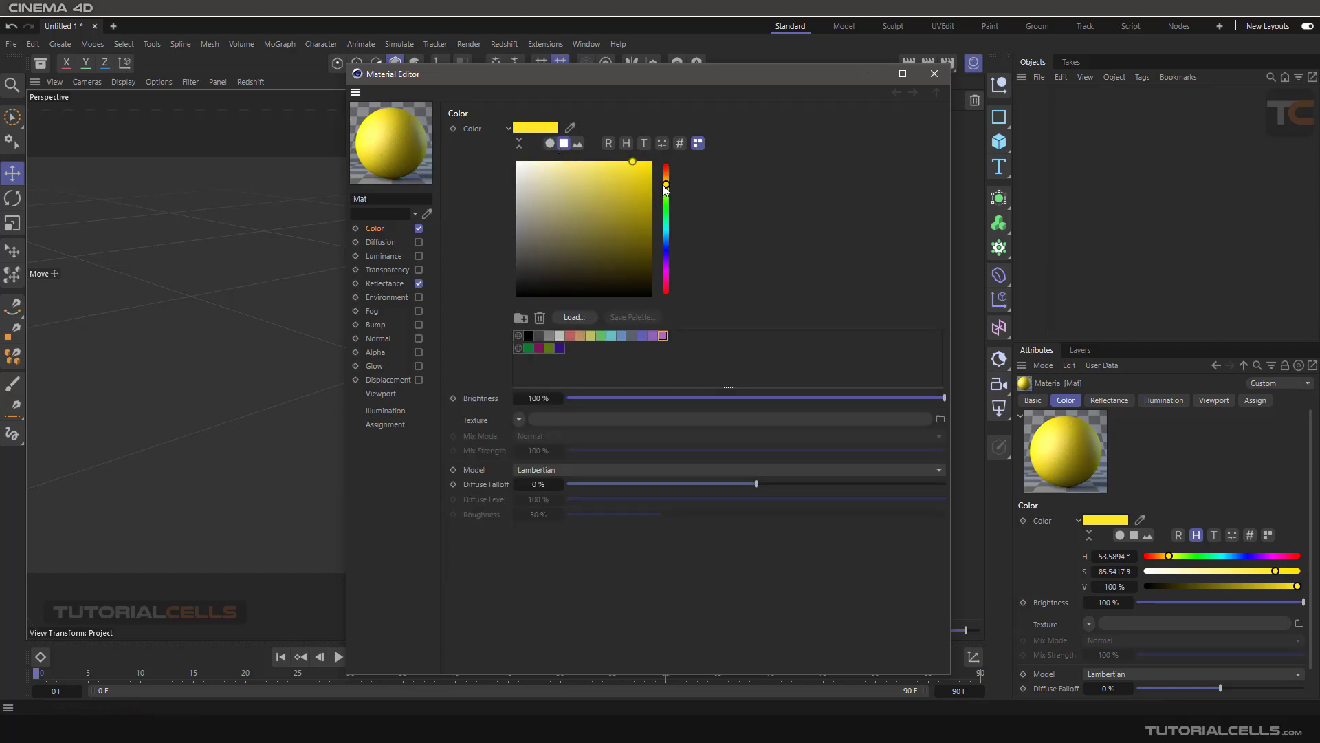
pyautogui.moveTo(664, 187)
pyautogui.mouseDown()
pyautogui.moveTo(666, 236)
pyautogui.moveTo(666, 188)
pyautogui.moveTo(668, 231)
pyautogui.moveTo(668, 202)
pyautogui.mouseUp()
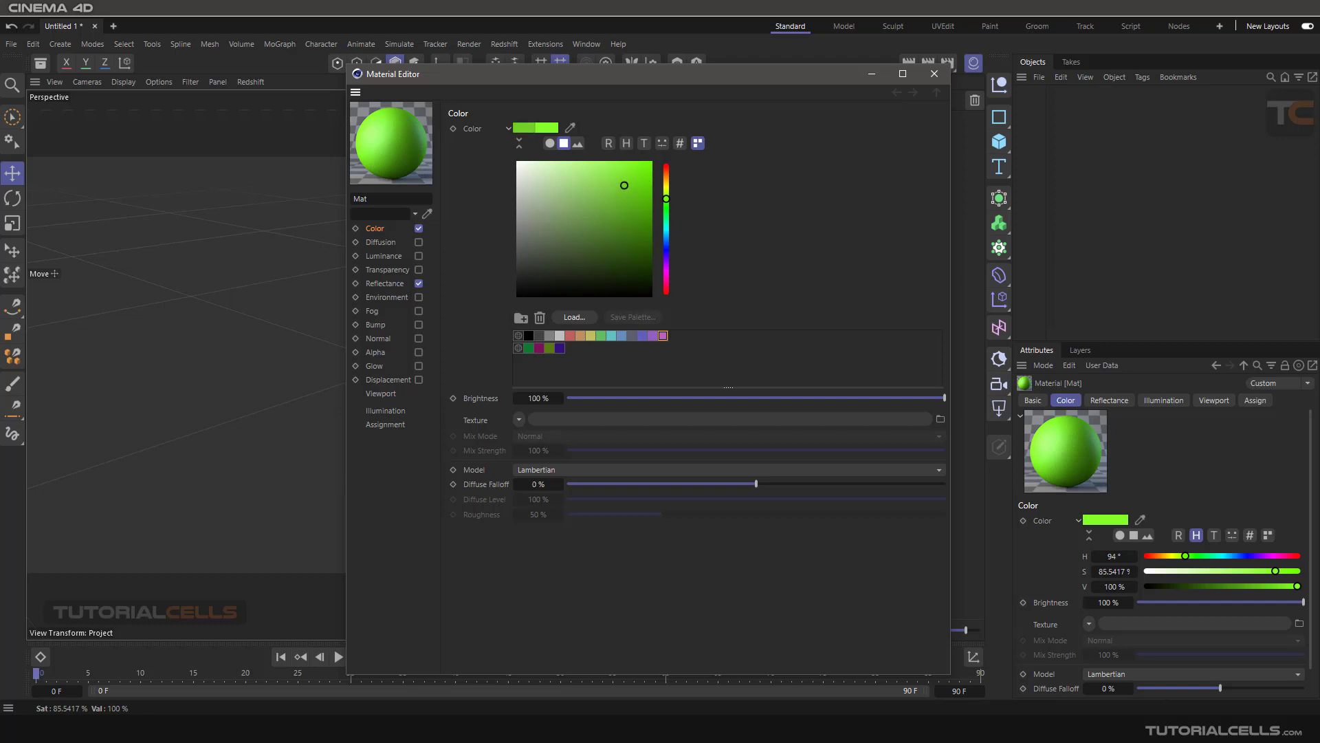
pyautogui.click(622, 183)
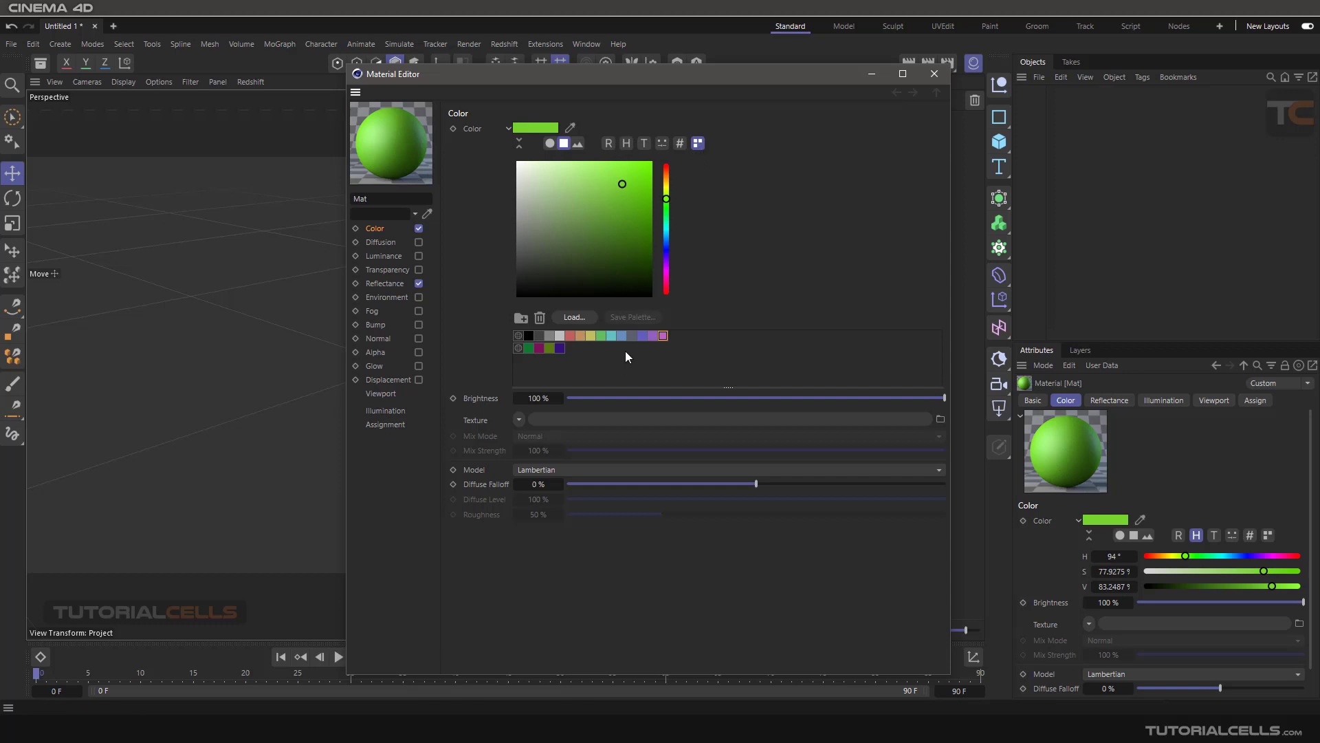
# Step: Review the RGB, HSV, Kelvin temperature, mixer, hexadecimal and swatch modes alongside the Spectrum display
pyautogui.click(608, 145)
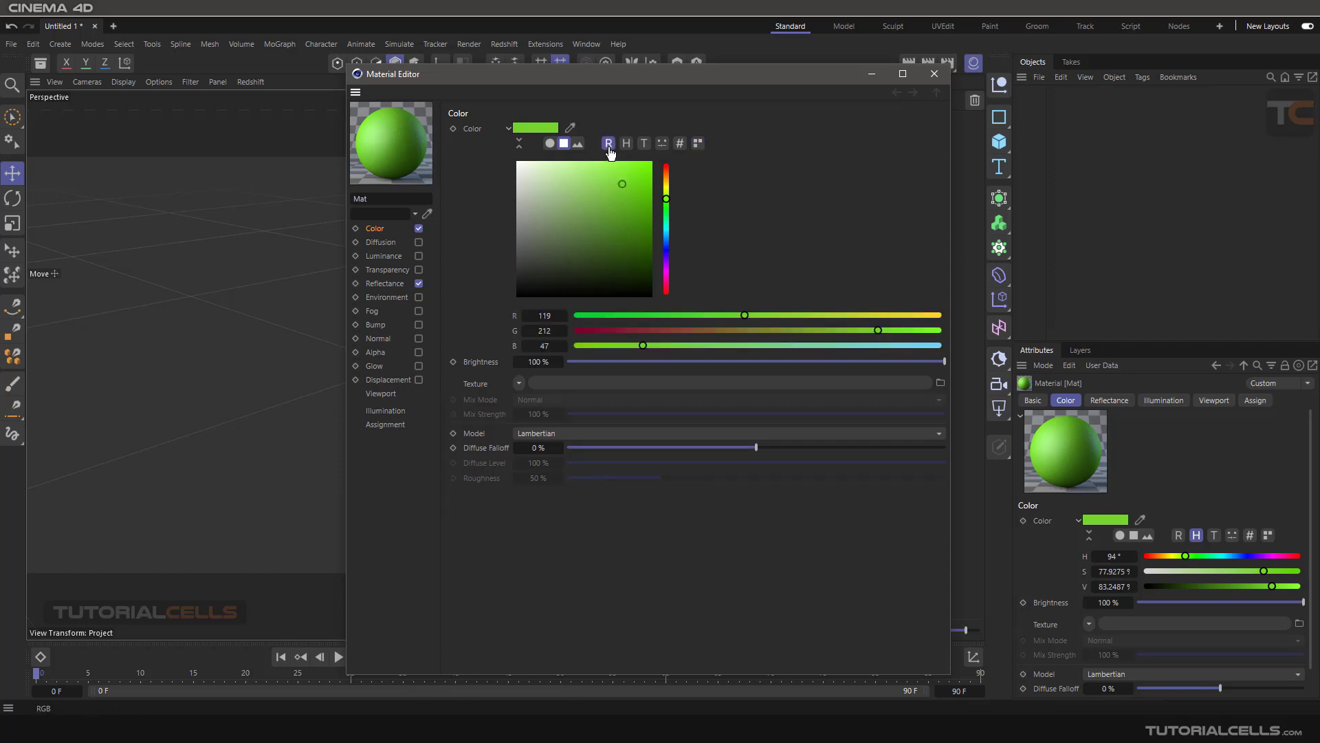
pyautogui.click(626, 143)
pyautogui.click(644, 144)
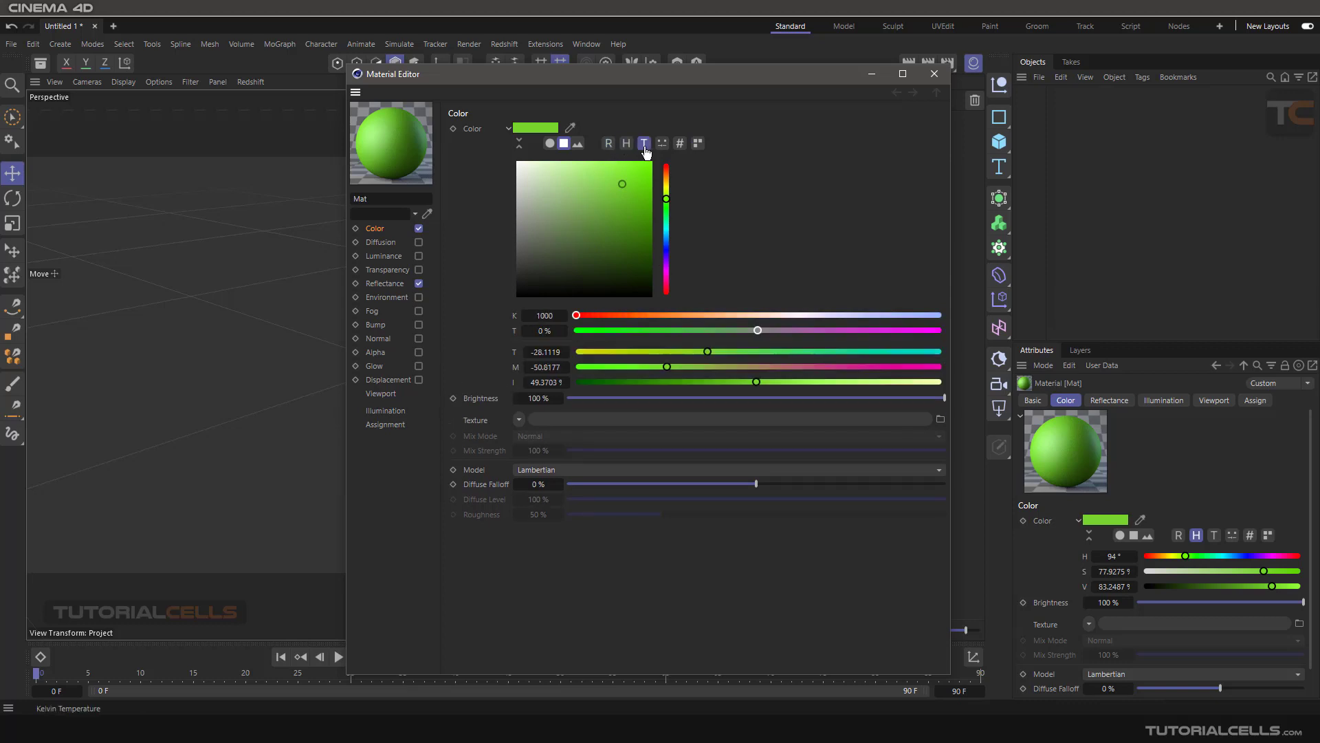
pyautogui.click(663, 144)
pyautogui.click(680, 144)
pyautogui.click(698, 144)
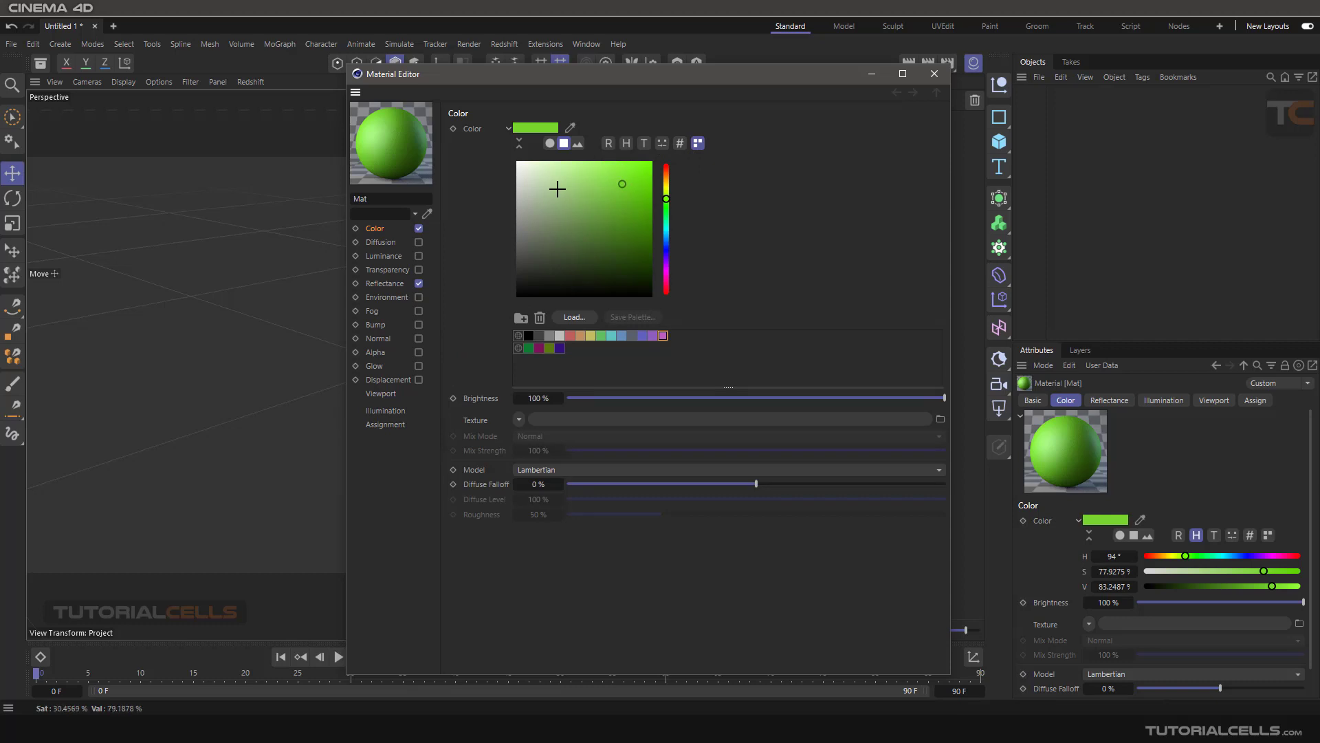
# Step: Duplicate the swatches of the "my color" group within that group, and delete its last violet swatch
pyautogui.moveTo(557, 189)
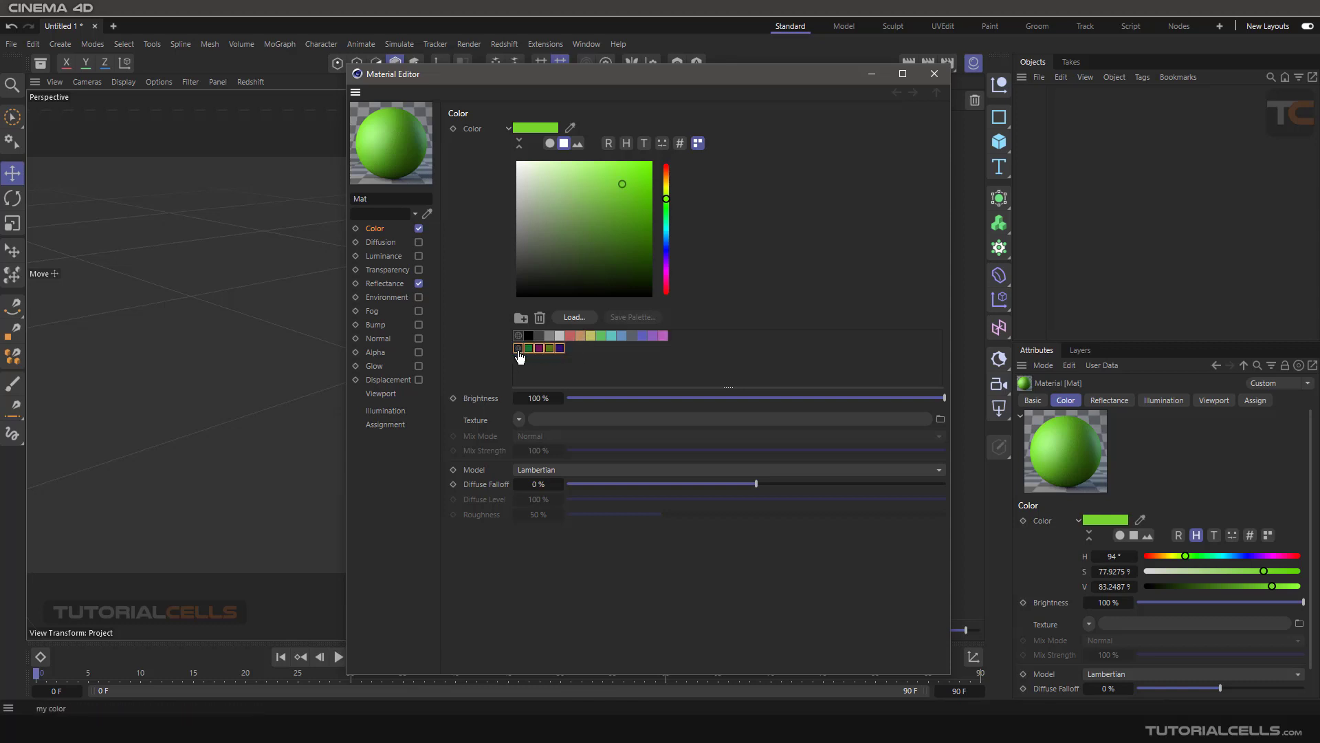
pyautogui.moveTo(518, 350)
pyautogui.mouseDown()
pyautogui.moveTo(521, 333)
pyautogui.moveTo(522, 373)
pyautogui.mouseUp()
pyautogui.hotkey('ctrl', 'z')
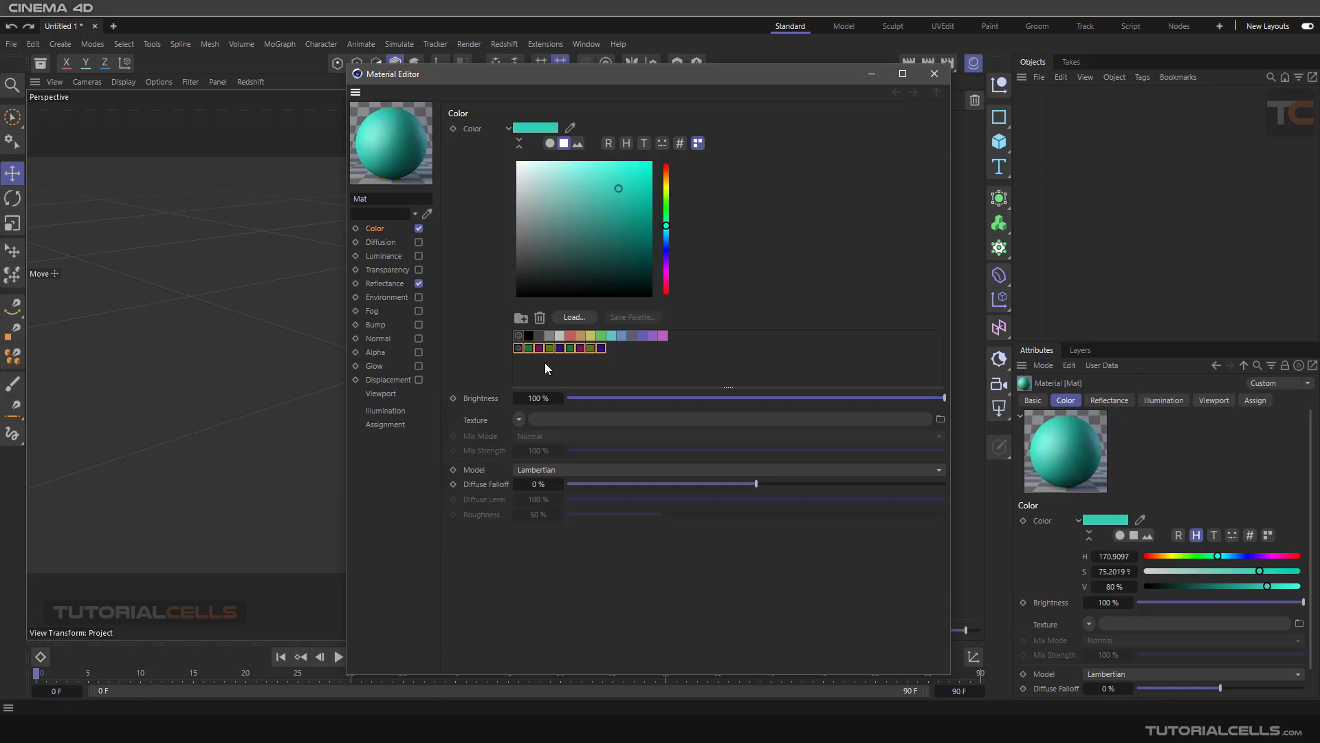
pyautogui.click(546, 365)
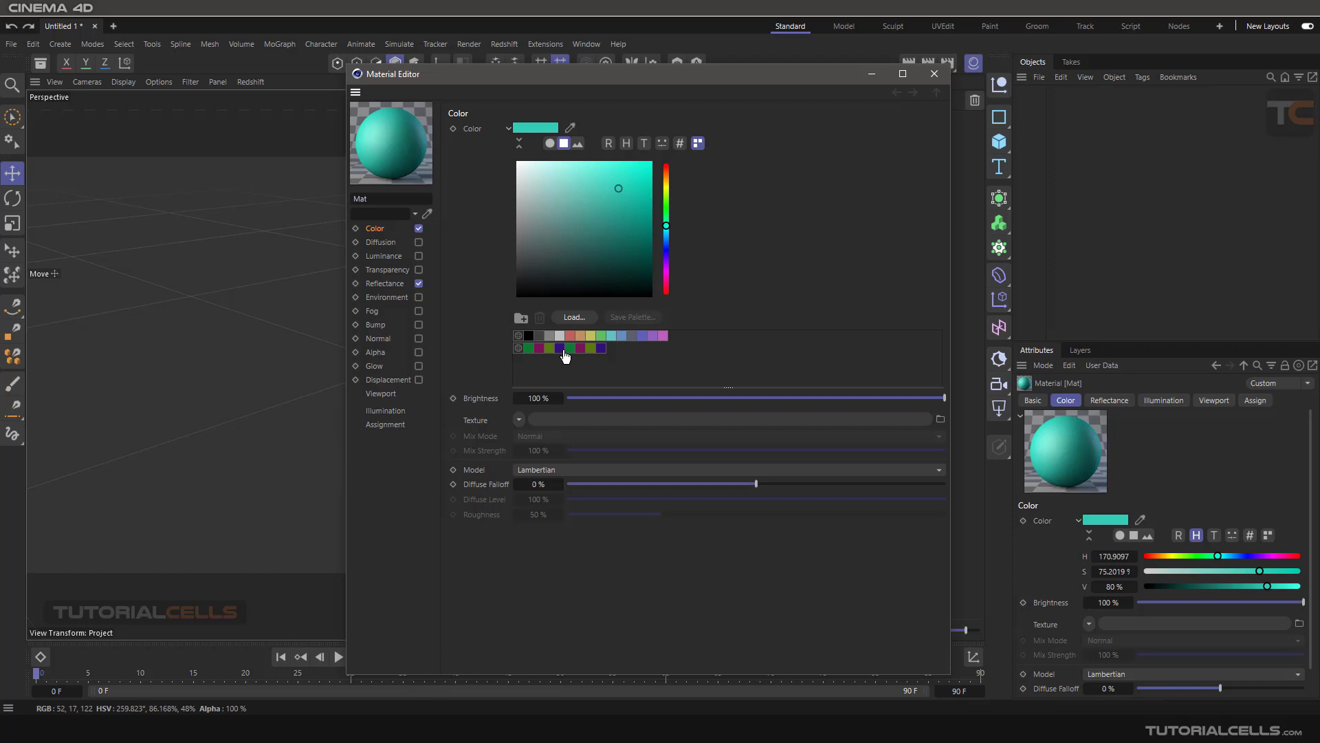
pyautogui.click(603, 349)
pyautogui.press('Delete')
pyautogui.click(685, 412)
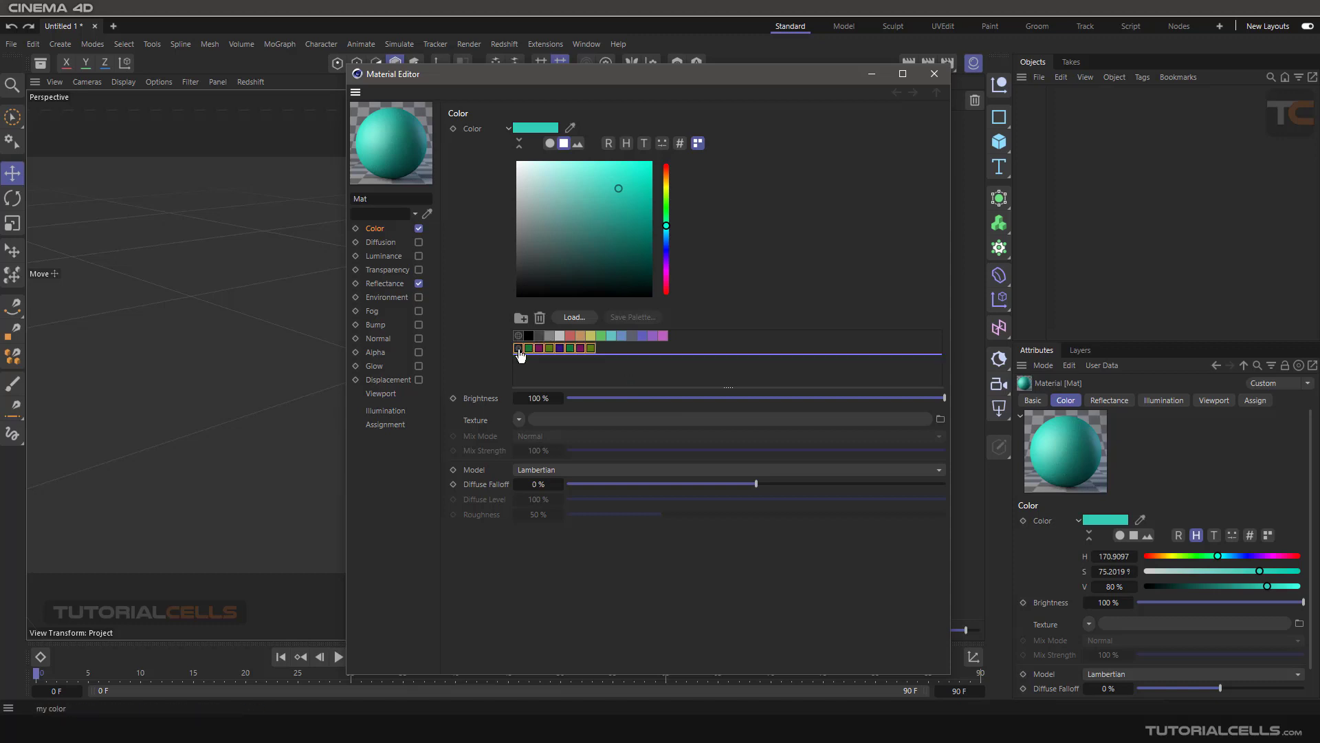
# Step: Move all swatches of the default group into a new global group named Untitled
pyautogui.click(519, 336)
pyautogui.click(522, 319)
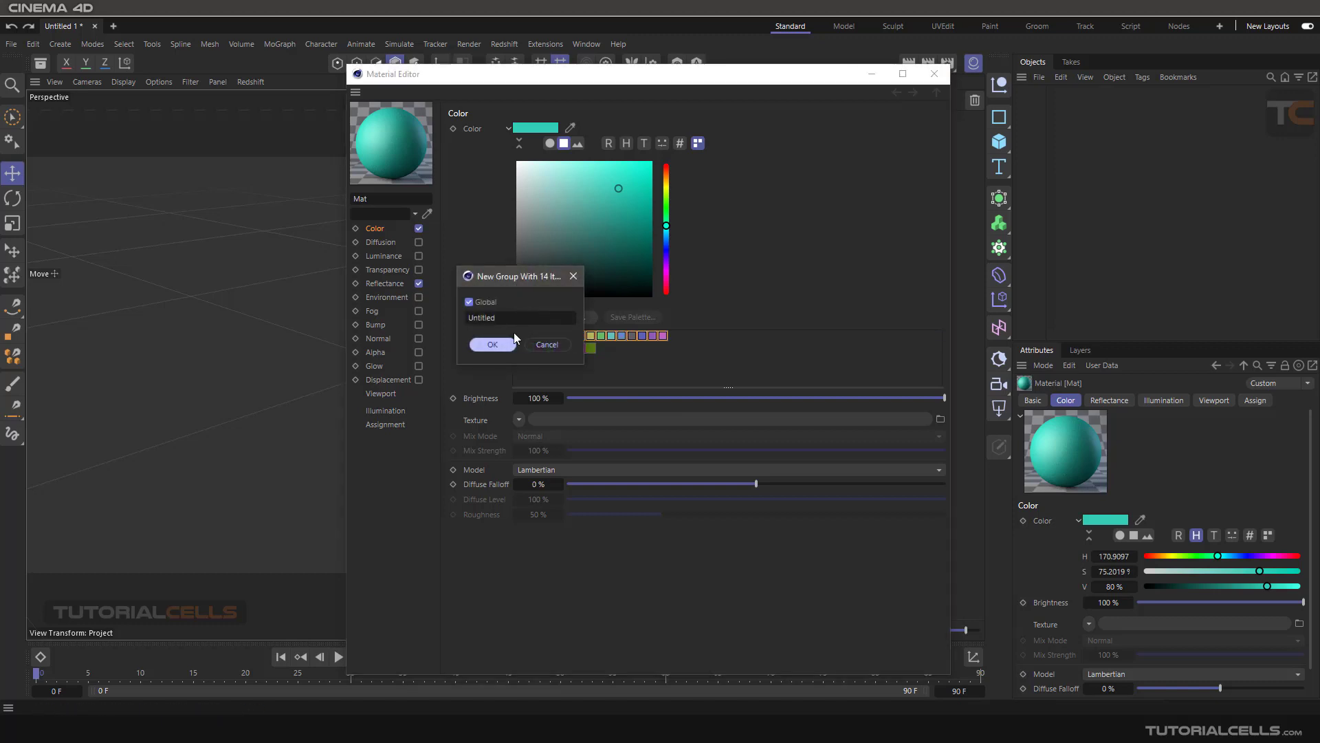
pyautogui.click(503, 345)
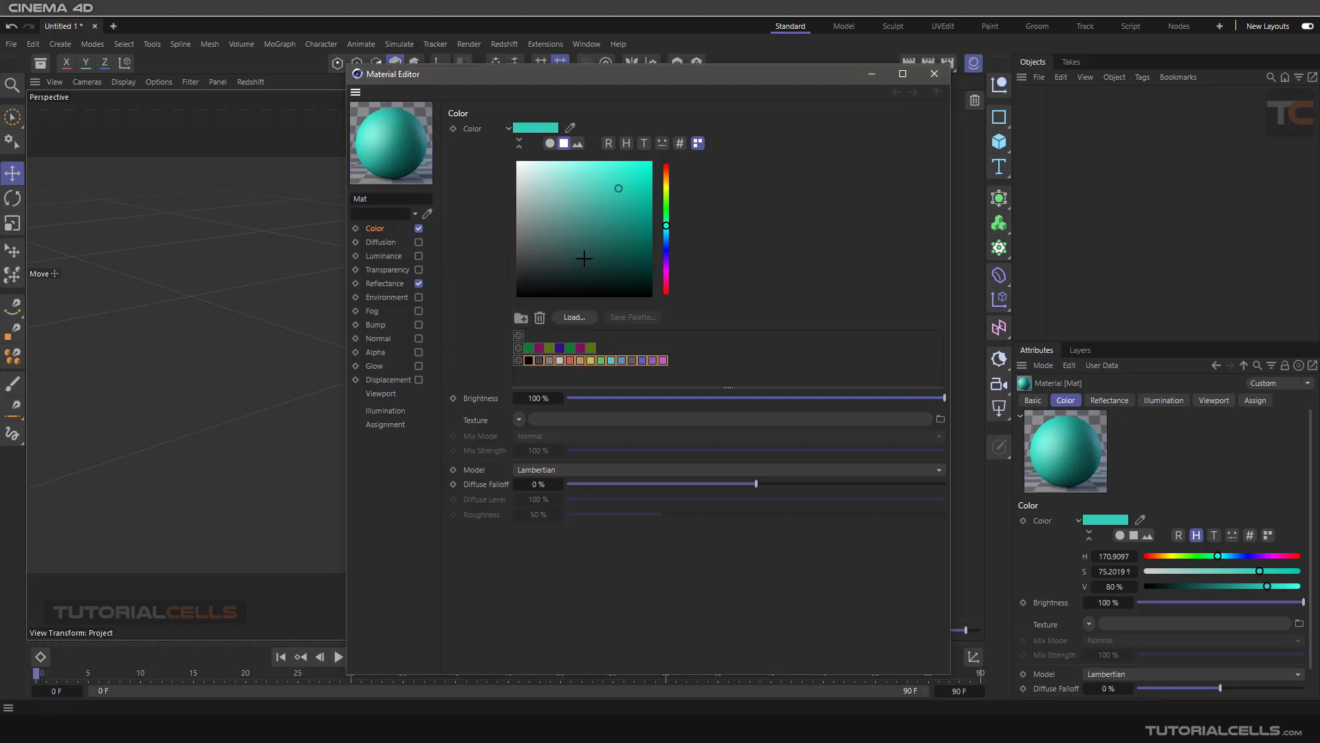
# Step: Store a teal of about 82% saturation and 76% value in the emptied first group, and darken the material color to about 51% value
pyautogui.click(627, 193)
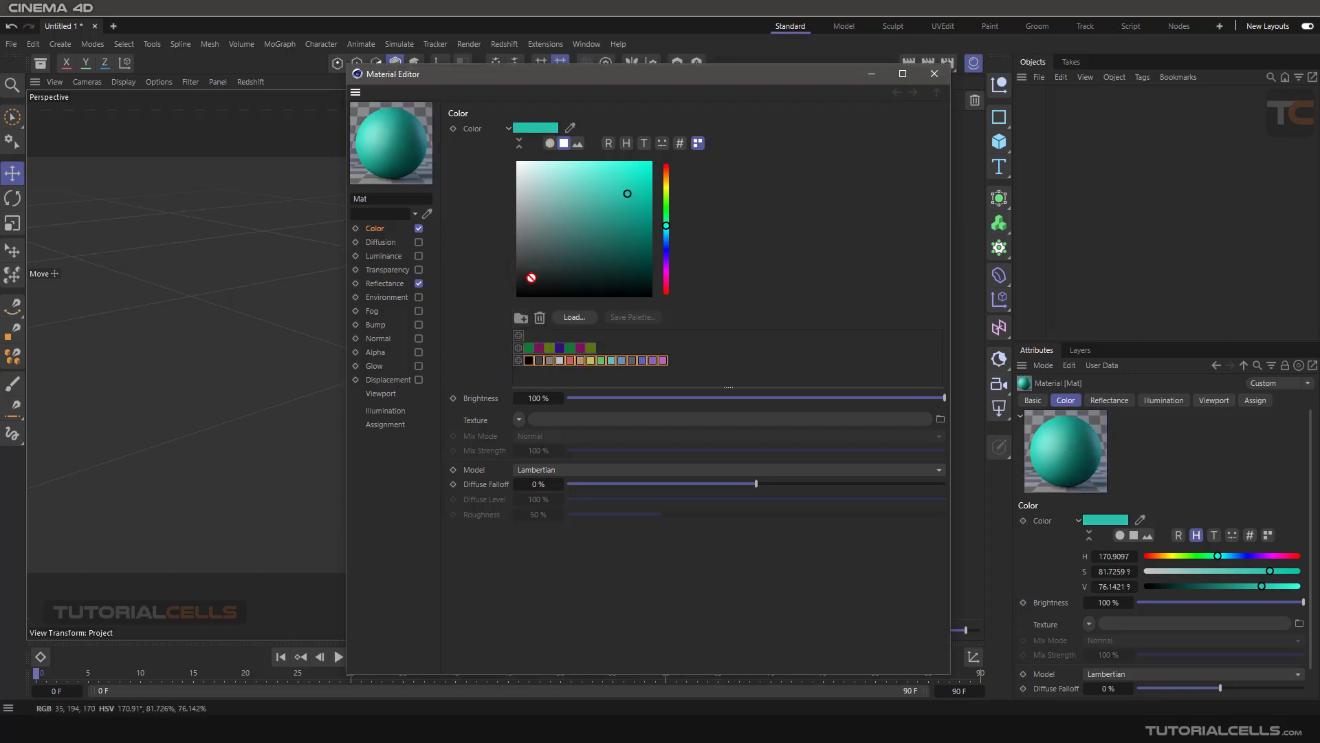
pyautogui.moveTo(533, 336); pyautogui.dragTo(534, 337)
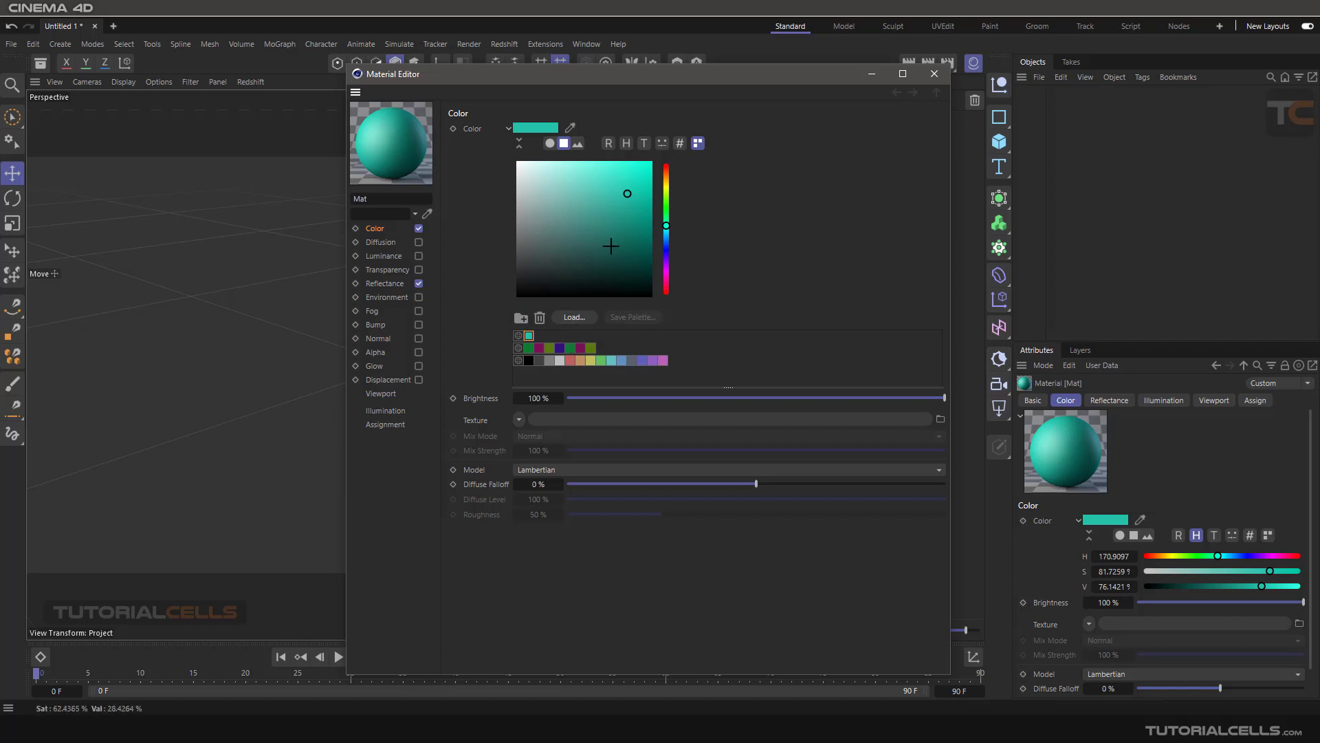
pyautogui.moveTo(623, 233)
pyautogui.mouseDown()
pyautogui.moveTo(564, 297)
pyautogui.moveTo(579, 205)
pyautogui.moveTo(615, 227)
pyautogui.mouseUp()
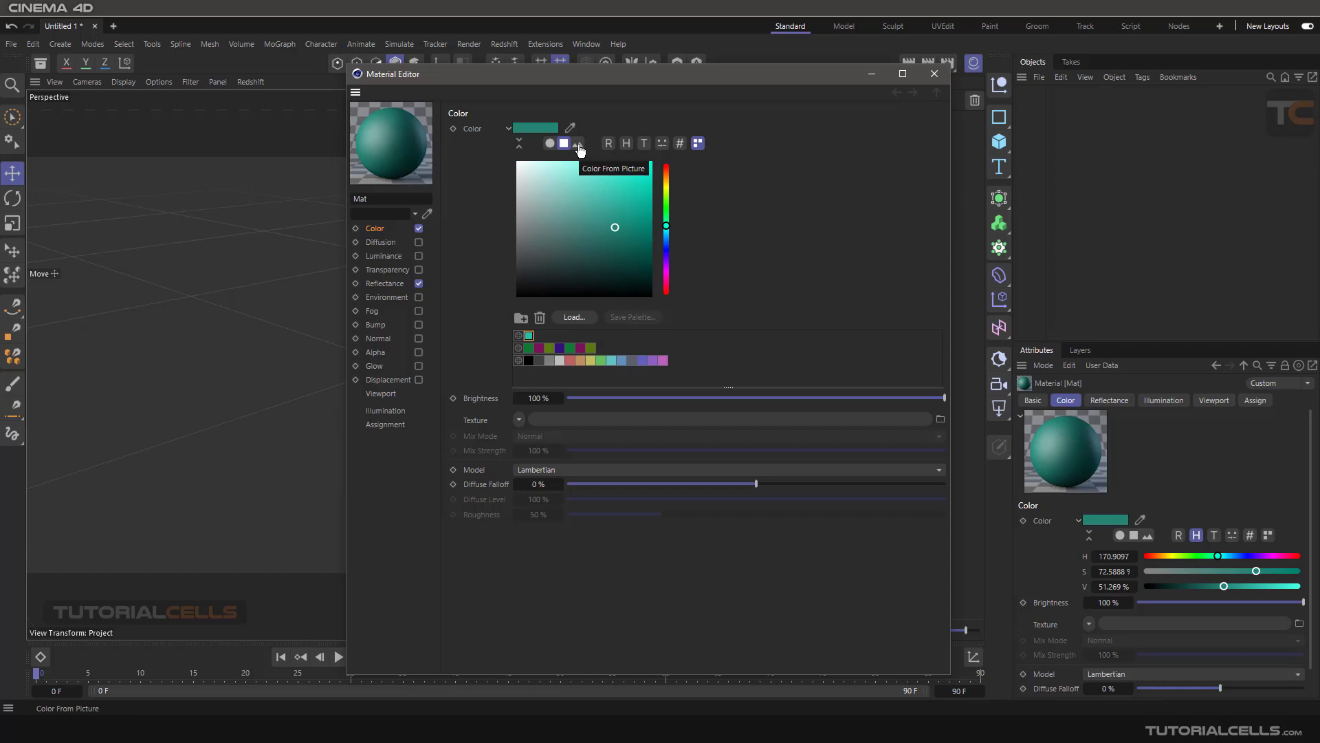
# Step: Switch to Color From Picture and load the flowers image from the Desktop
pyautogui.click(579, 144)
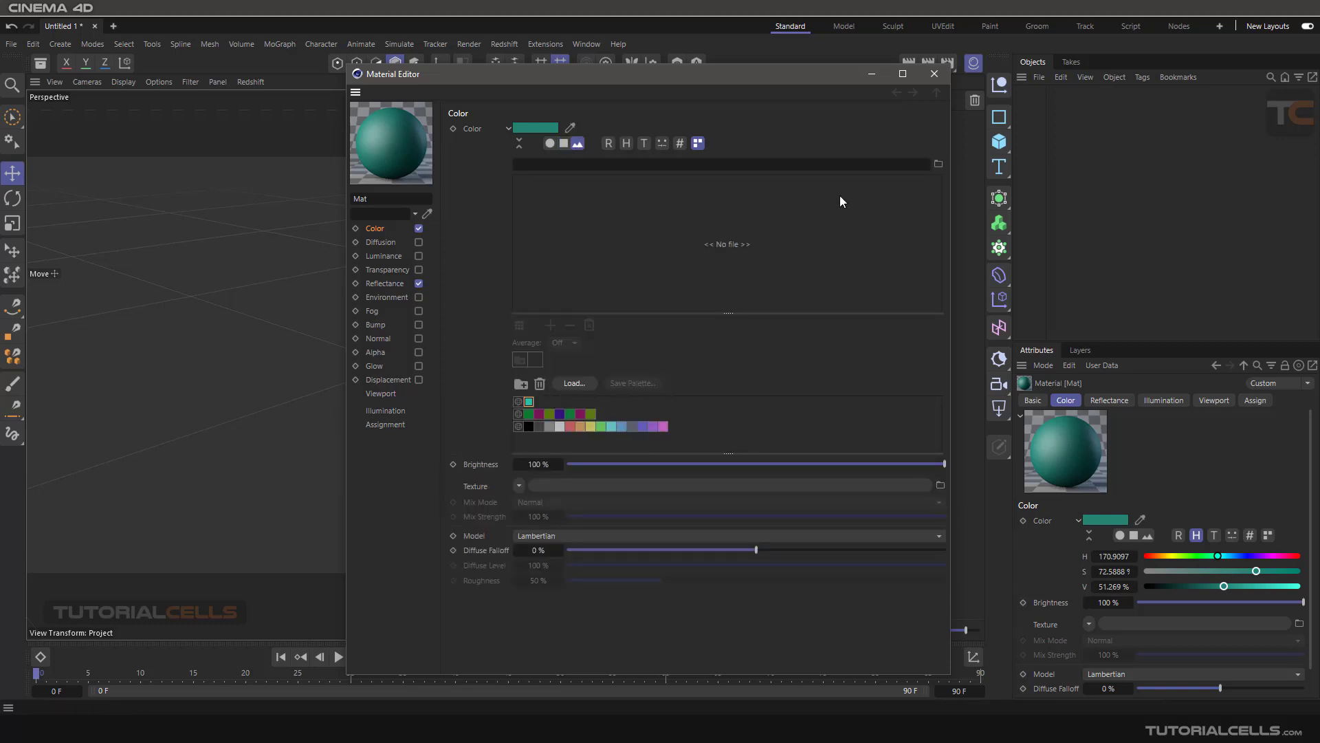
pyautogui.click(938, 164)
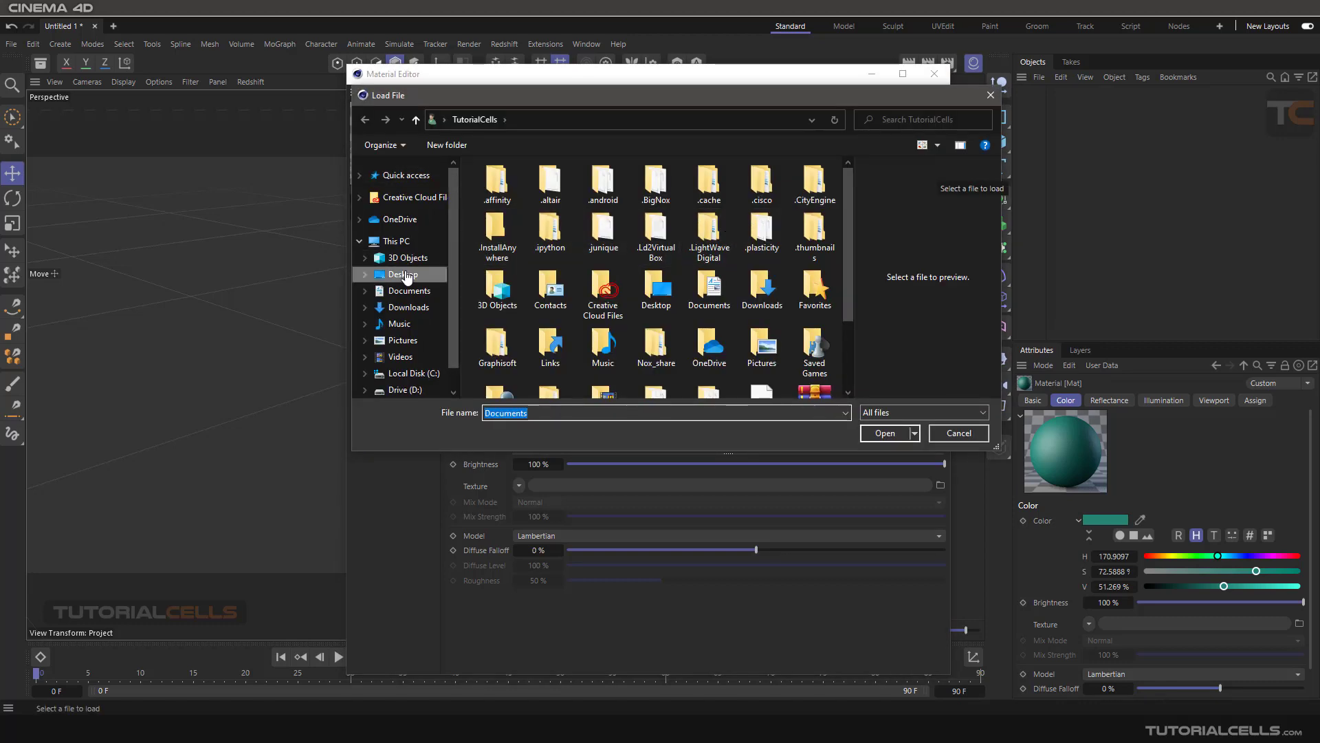
pyautogui.click(406, 275)
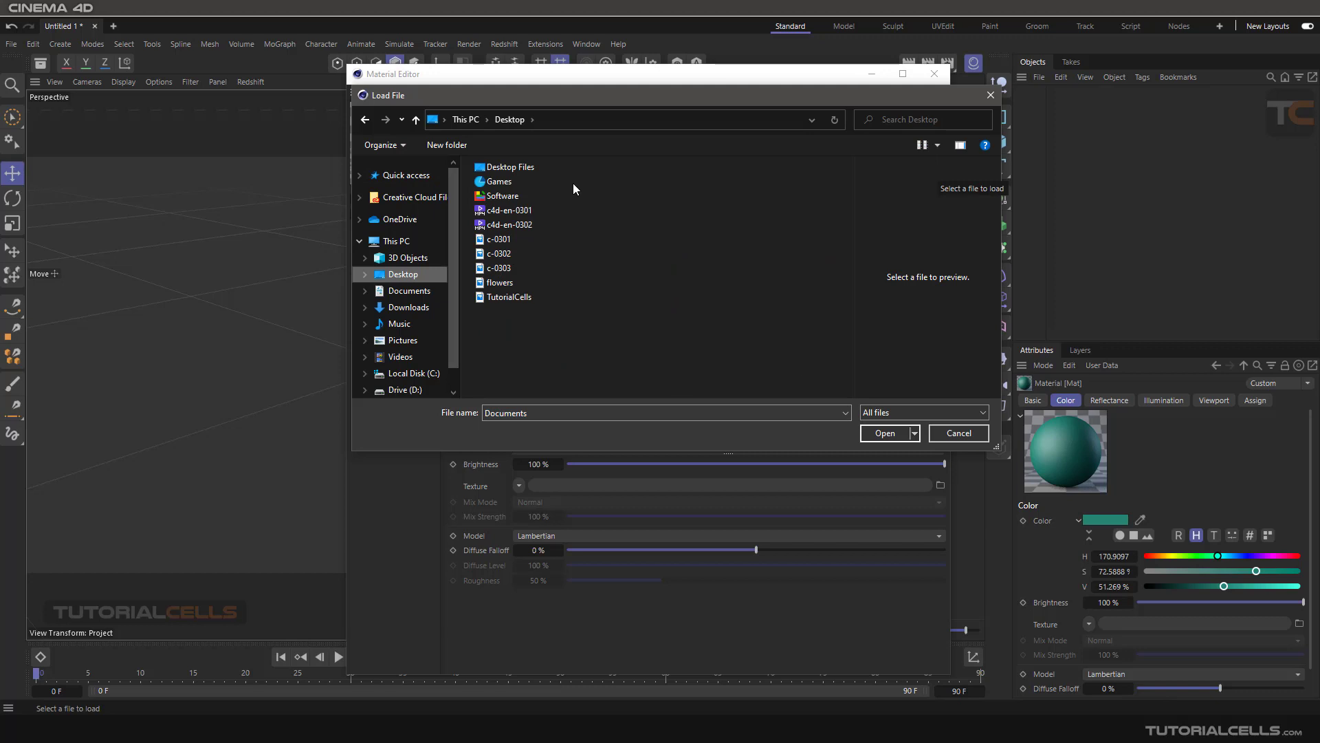
pyautogui.doubleClick(510, 283)
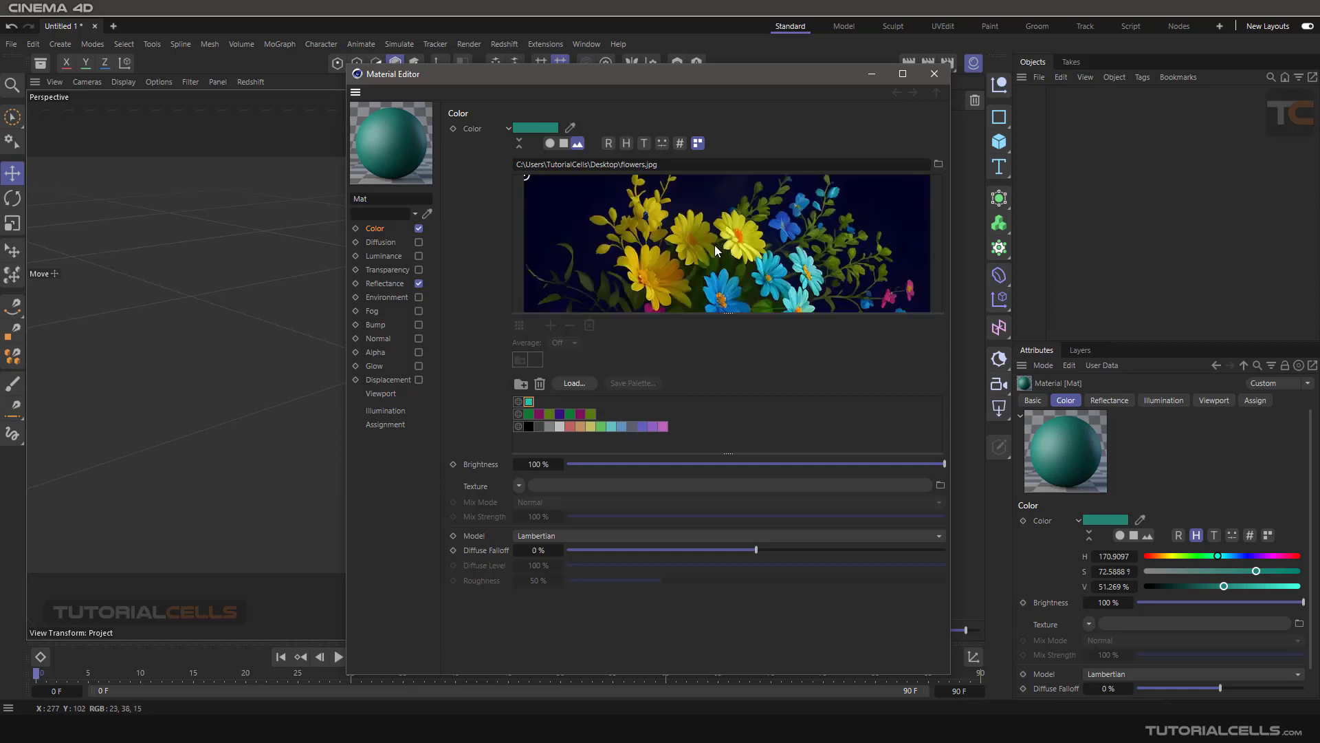
# Step: Sample a blue petal in the flower picture, and move the sample point to the large yellow flower for a golden color with hue about 45°
pyautogui.scroll(-4, 714, 251)
pyautogui.scroll(5, 712, 252)
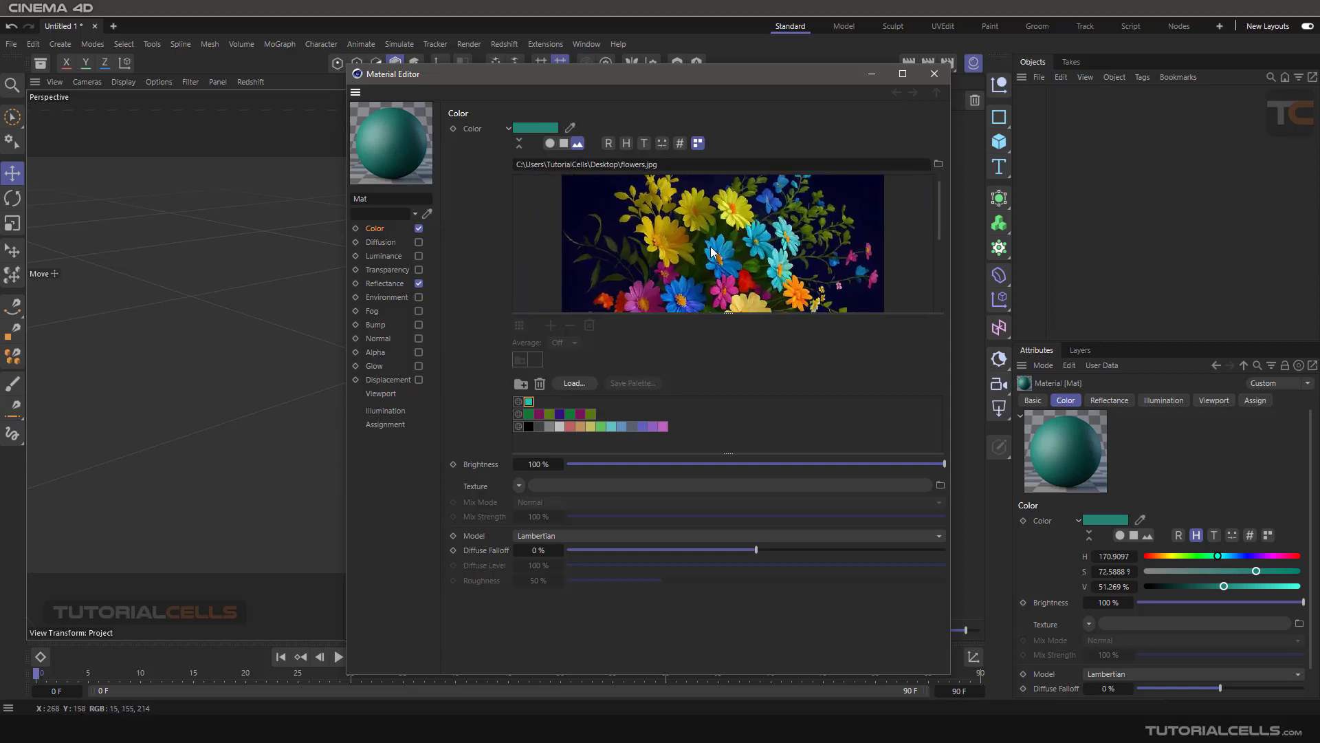
pyautogui.scroll(1, 711, 251)
pyautogui.scroll(2, 713, 234)
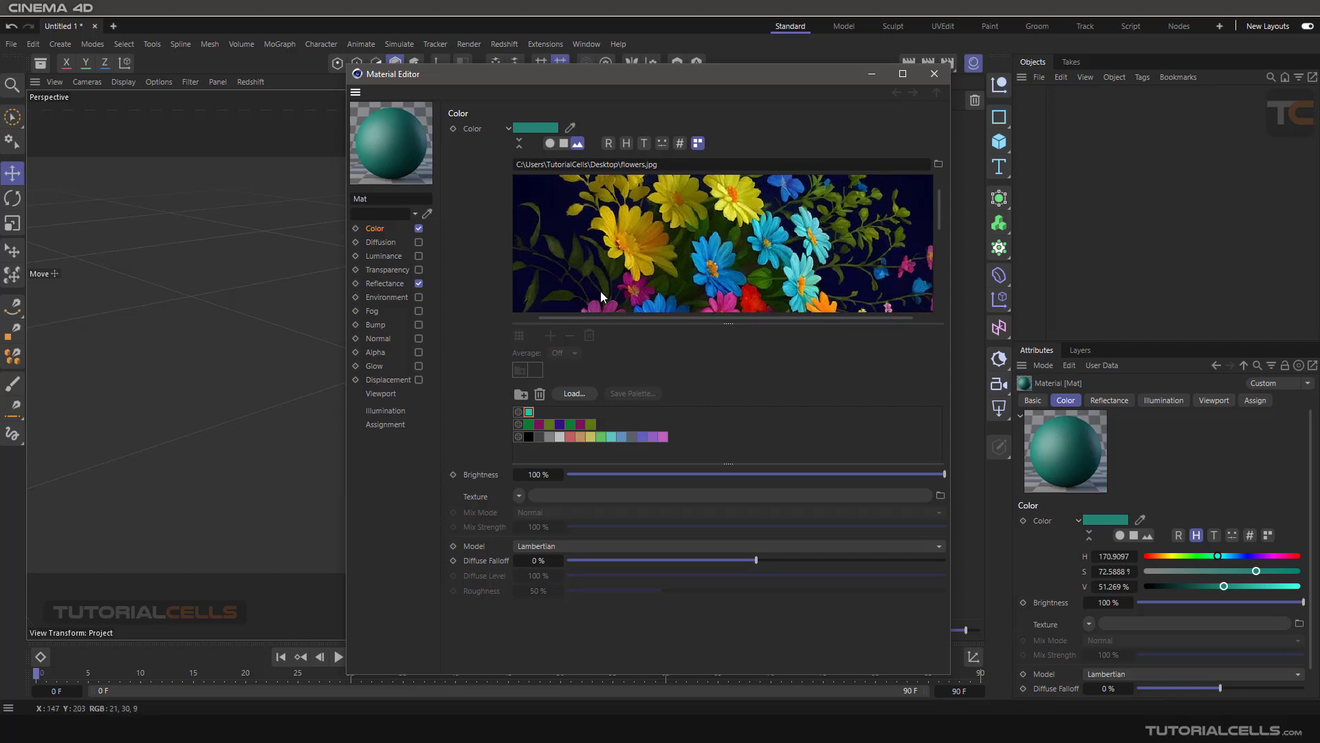
pyautogui.moveTo(615, 317)
pyautogui.mouseDown()
pyautogui.moveTo(584, 318)
pyautogui.moveTo(623, 315)
pyautogui.mouseUp()
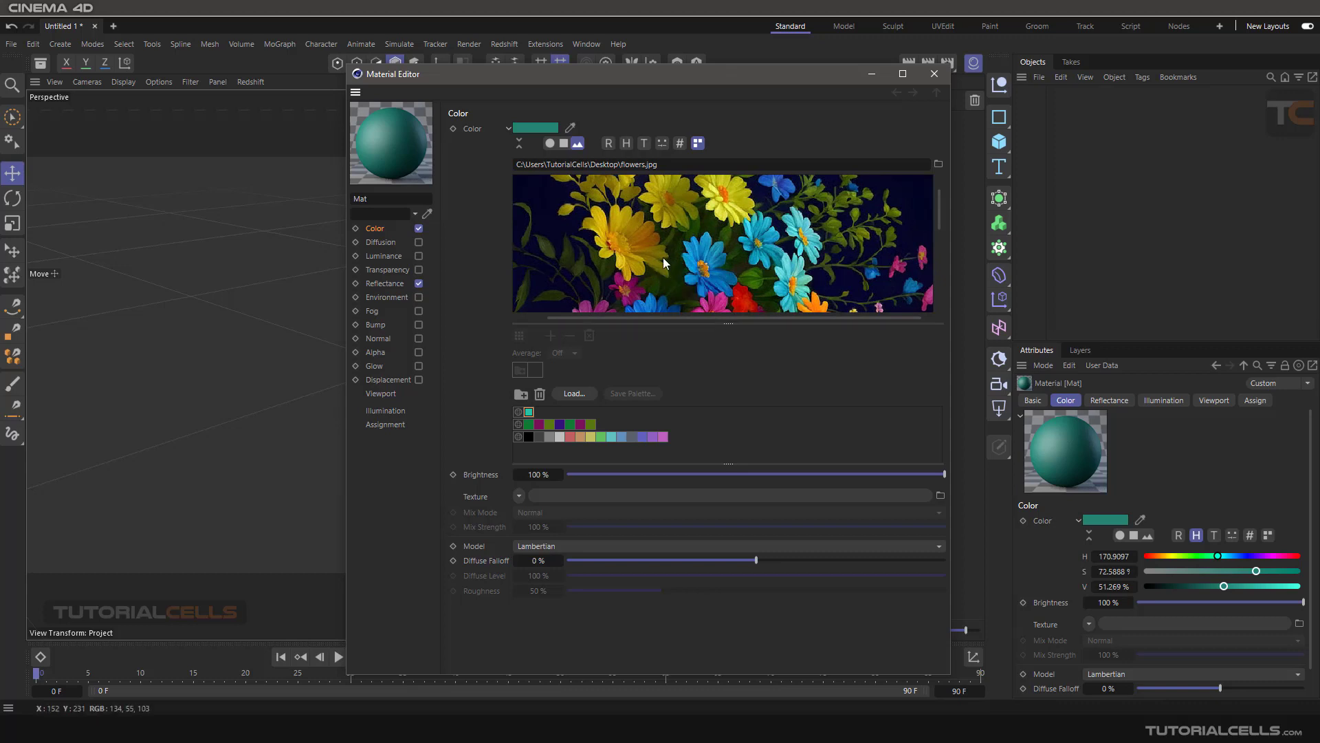
pyautogui.moveTo(667, 257)
pyautogui.click(699, 247)
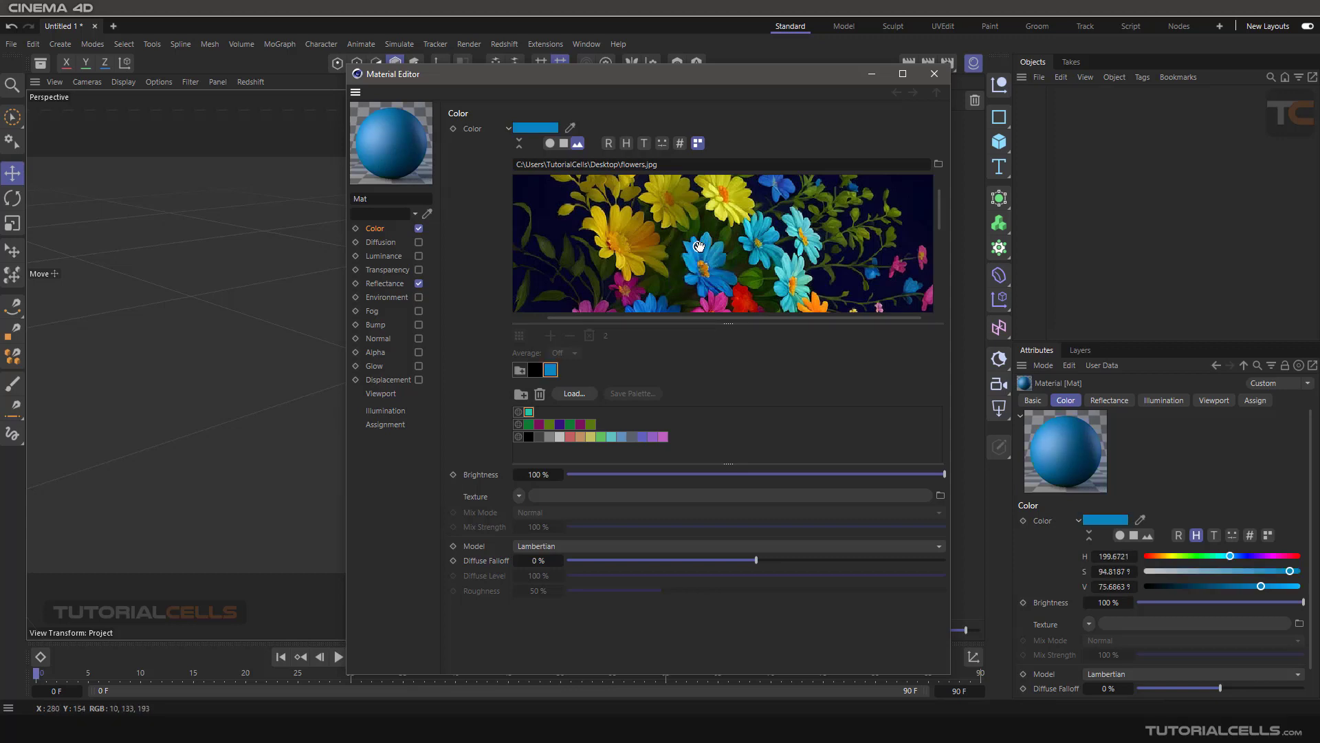
pyautogui.moveTo(699, 247); pyautogui.dragTo(623, 236)
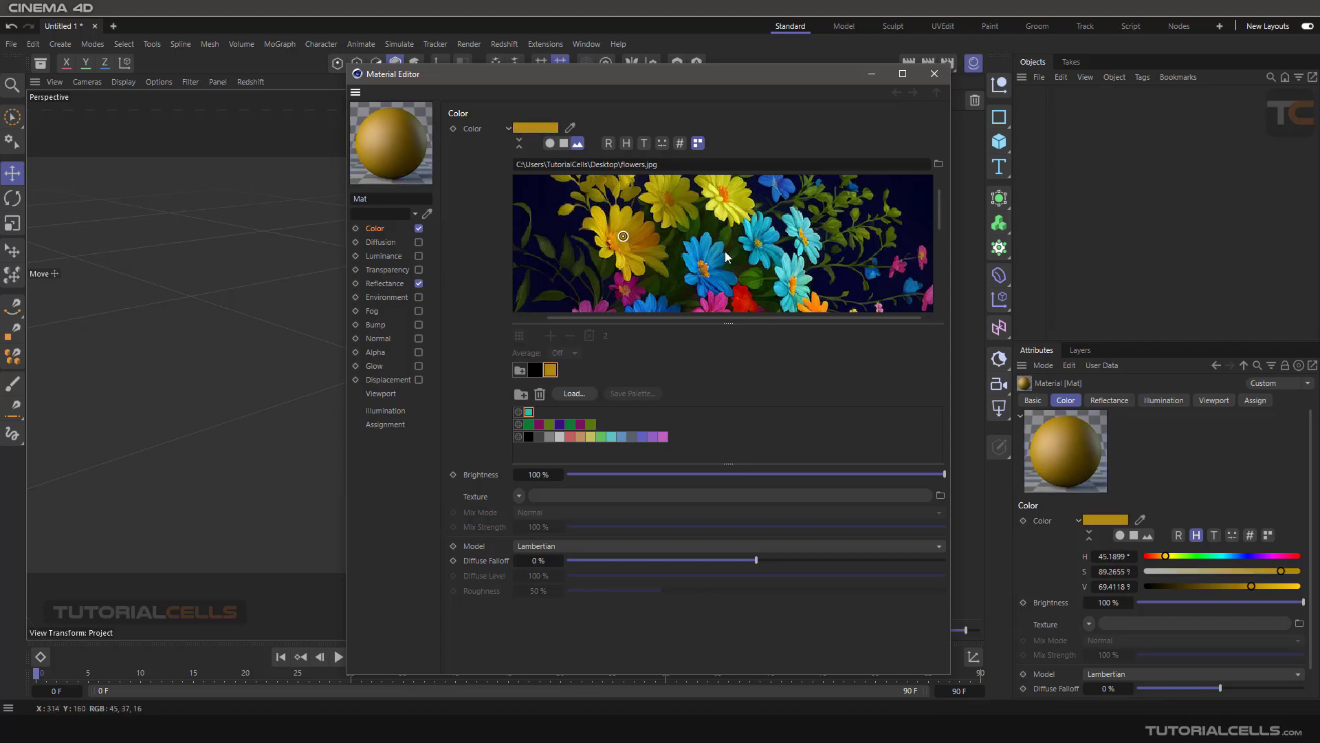
# Step: Add five more sample points on the picture, picking dark gold, blue, dark green, a second blue and light cyan
pyautogui.keyDown('ctrl'); pyautogui.moveTo(755, 246); pyautogui.dragTo(662, 208); pyautogui.keyUp('ctrl')
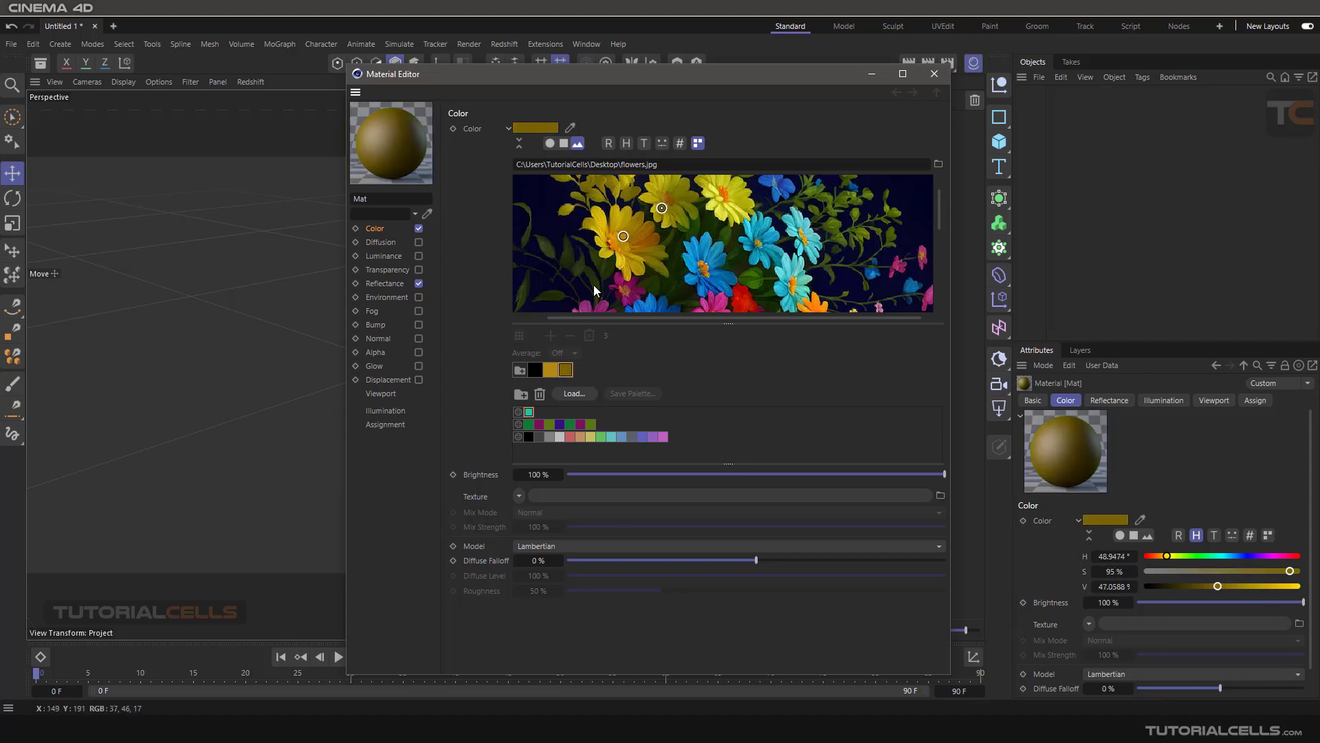
pyautogui.keyDown('ctrl'); pyautogui.click(684, 256); pyautogui.keyUp('ctrl')
pyautogui.keyDown('ctrl'); pyautogui.click(735, 253); pyautogui.keyUp('ctrl')
pyautogui.keyDown('ctrl'); pyautogui.click(775, 240); pyautogui.keyUp('ctrl')
pyautogui.keyDown('ctrl'); pyautogui.click(807, 231); pyautogui.keyUp('ctrl')
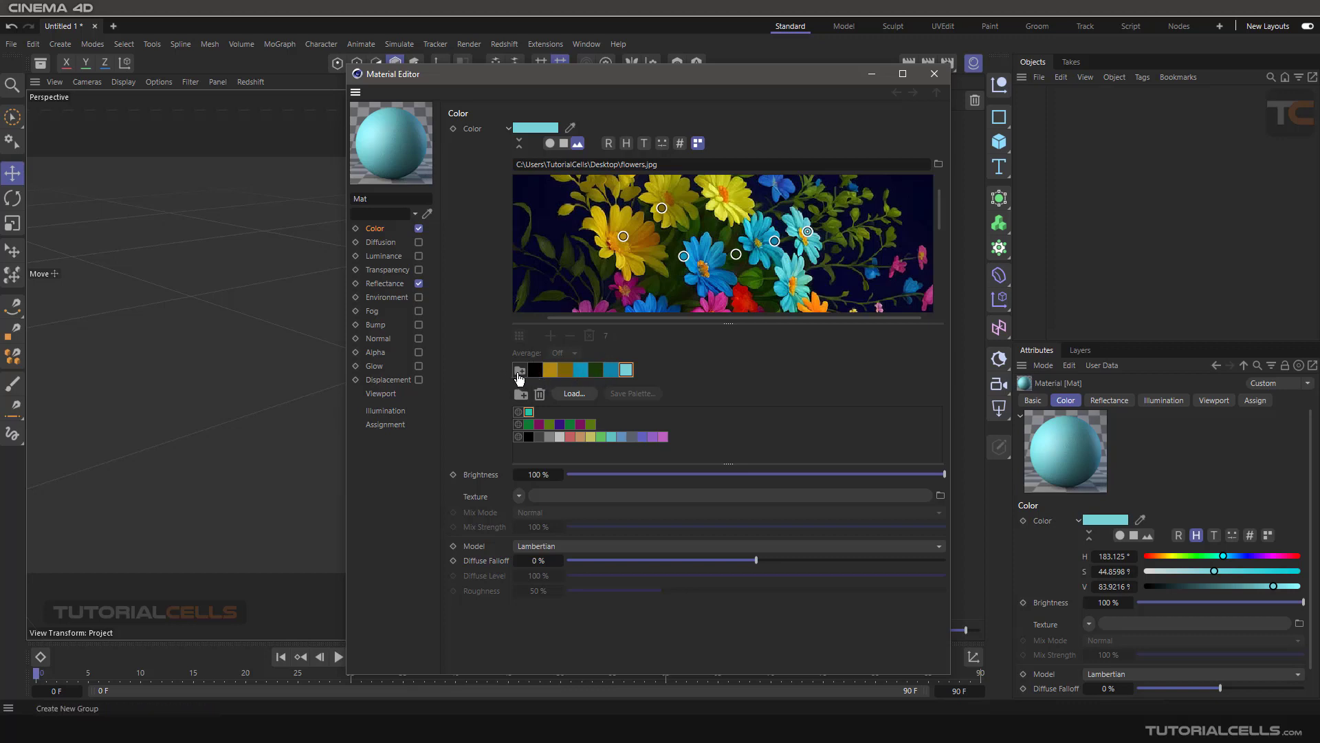
# Step: Store the colors sampled from the picture in a new global swatch group named Untitled
pyautogui.click(520, 370)
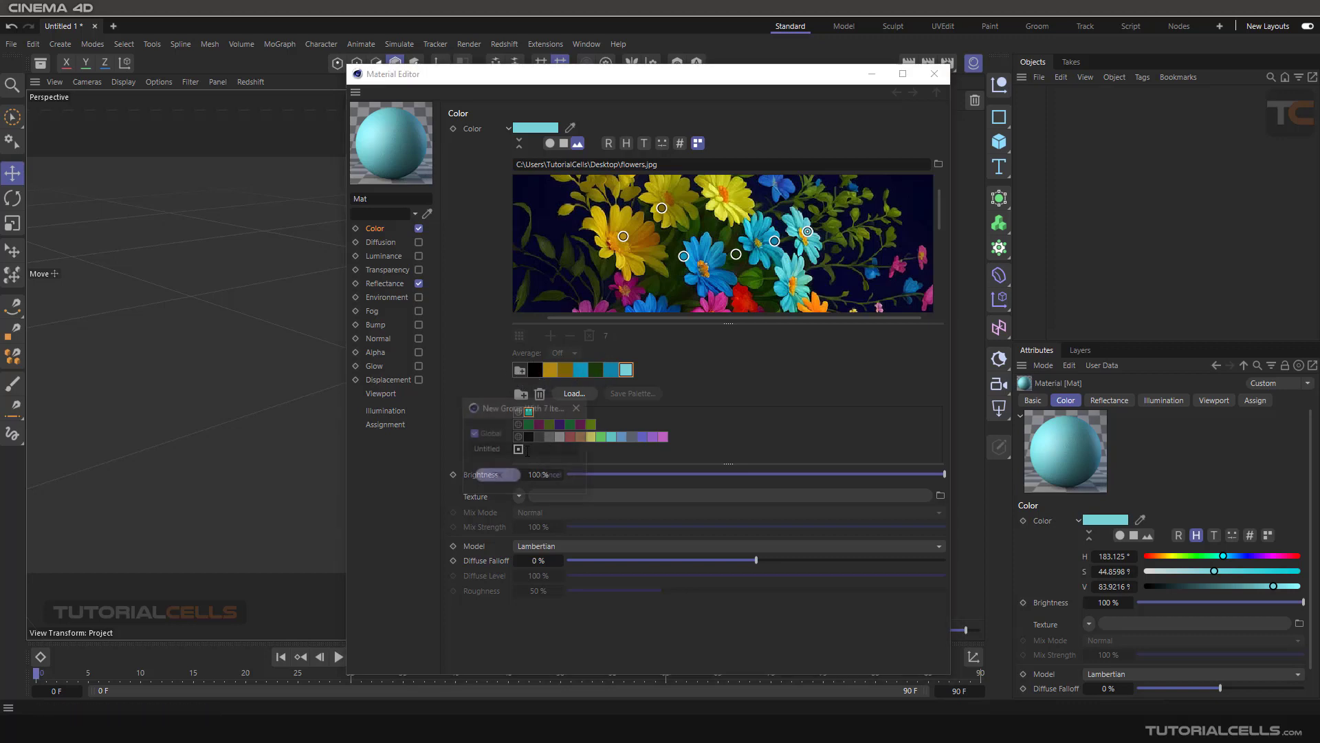
pyautogui.click(505, 476)
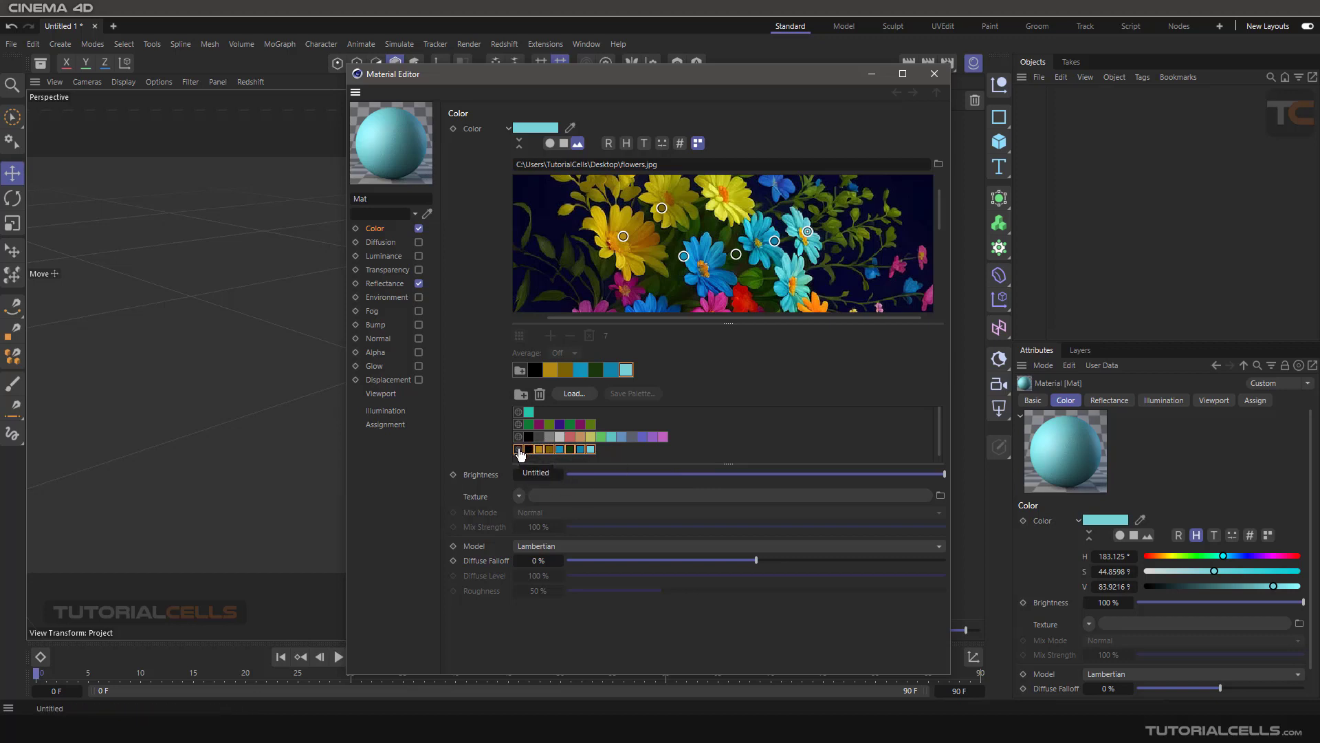
pyautogui.click(521, 393)
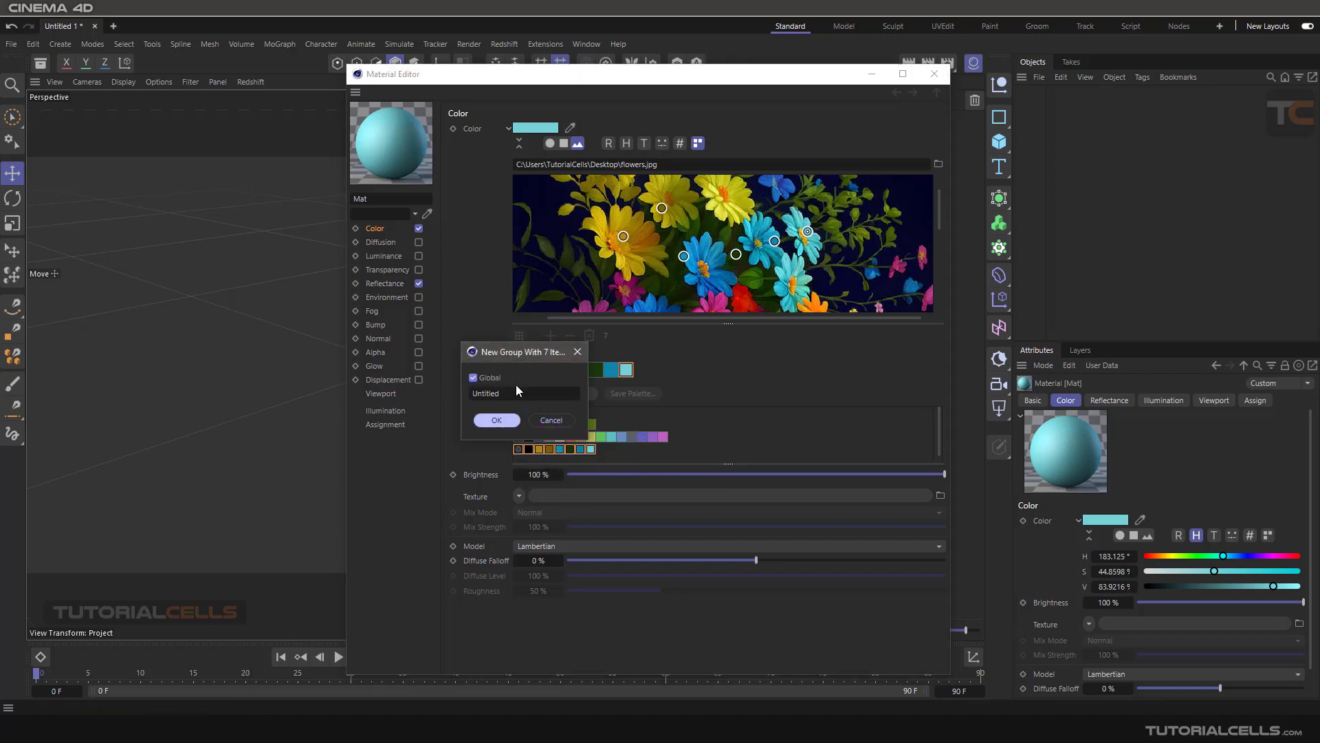
pyautogui.click(549, 420)
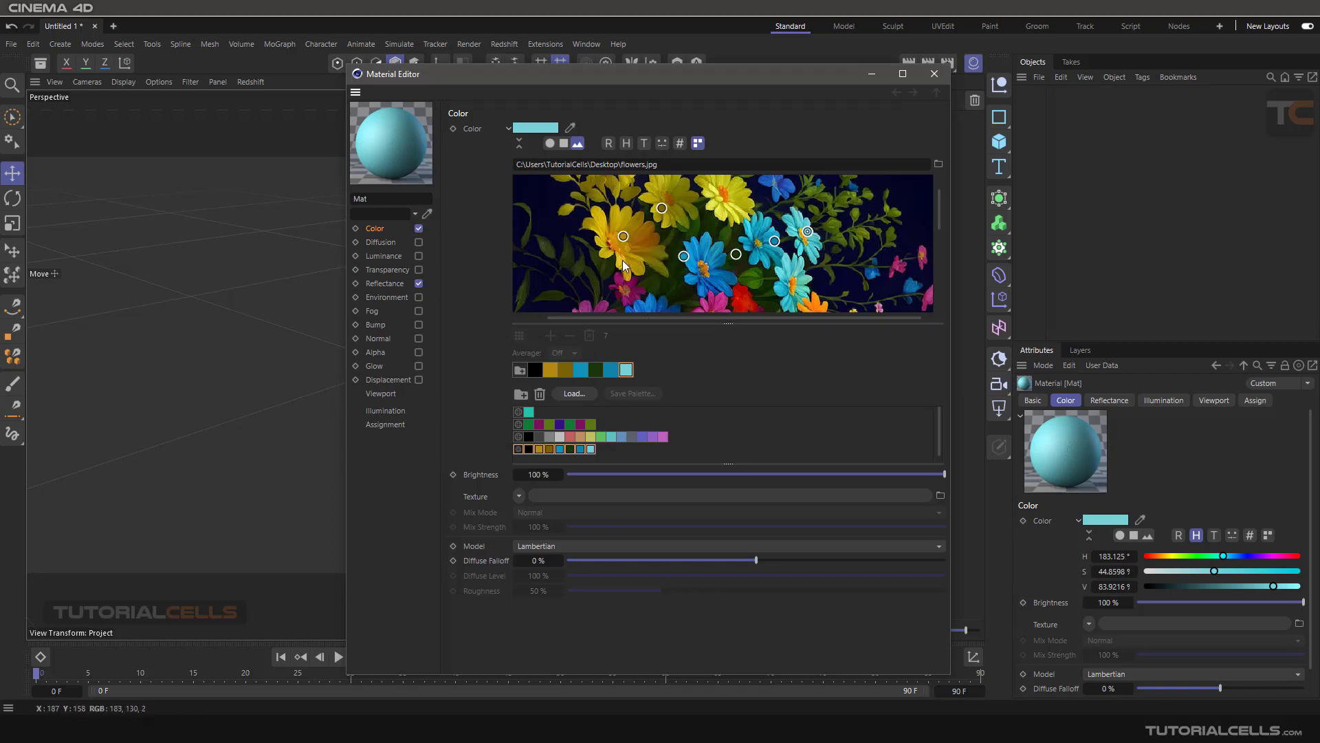
pyautogui.rightClick(742, 205)
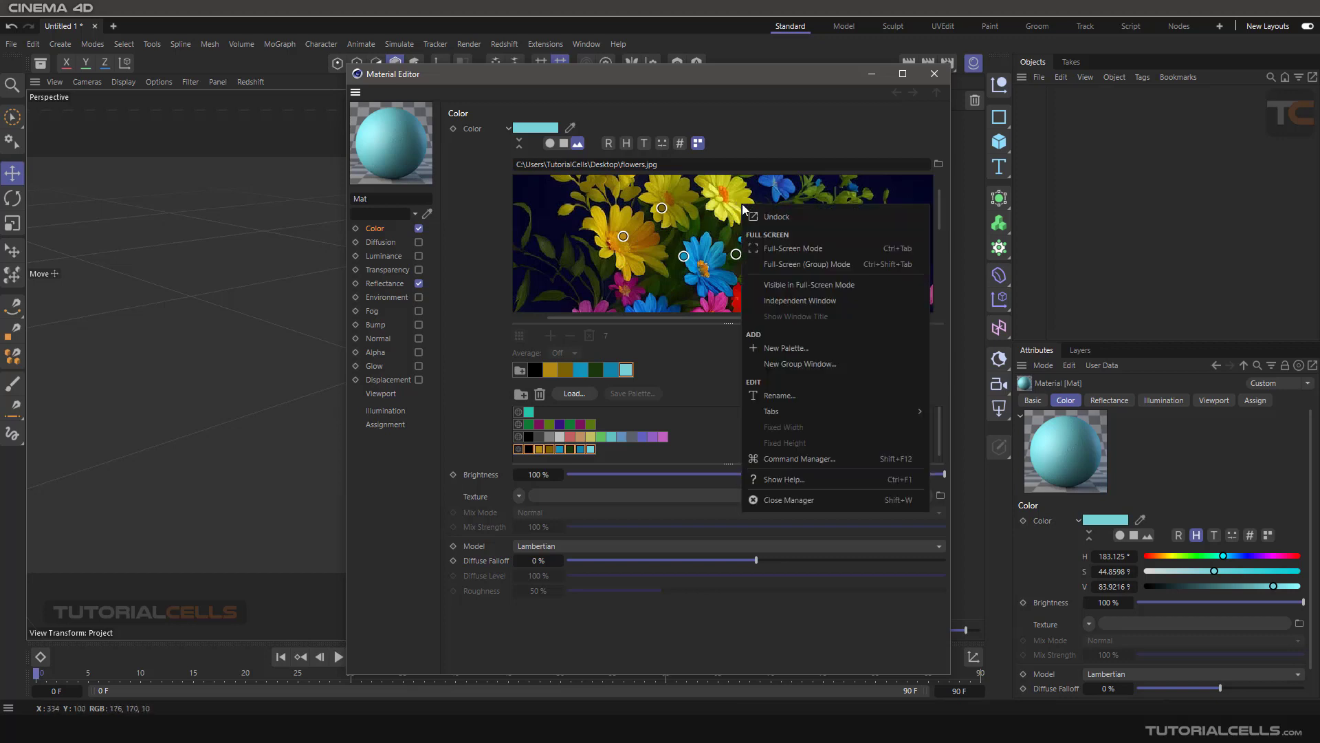
pyautogui.click(722, 370)
pyautogui.rightClick(674, 454)
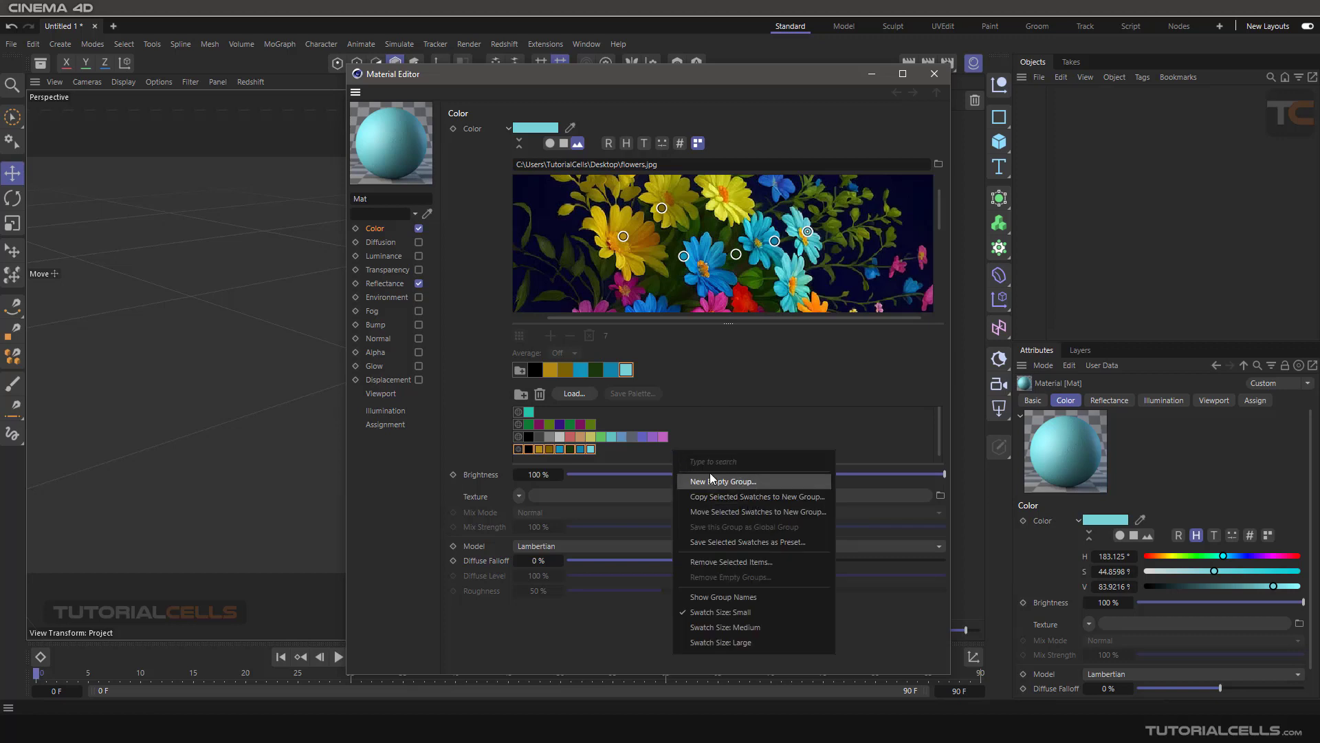
pyautogui.click(630, 449)
# Step: Turn on the group names in the swatch list, and turn them off again
pyautogui.rightClick(630, 449)
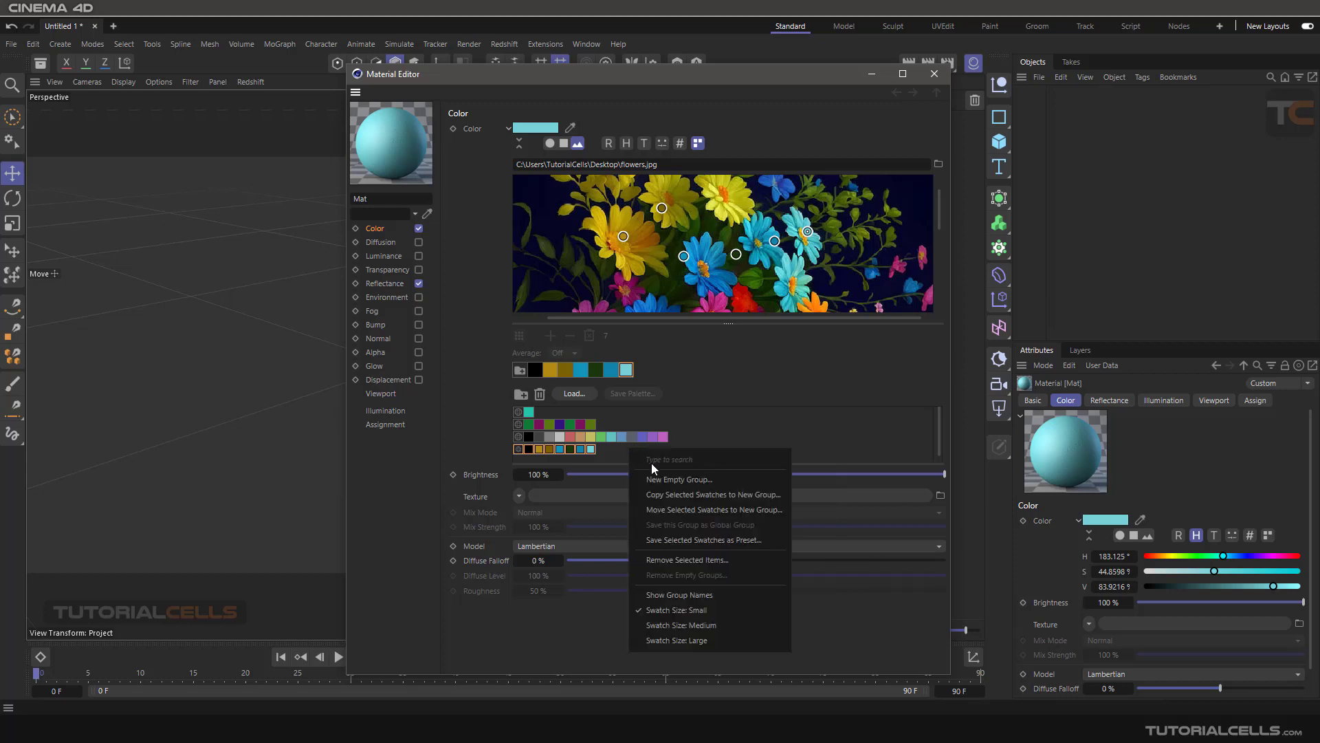
pyautogui.click(677, 596)
pyautogui.rightClick(611, 427)
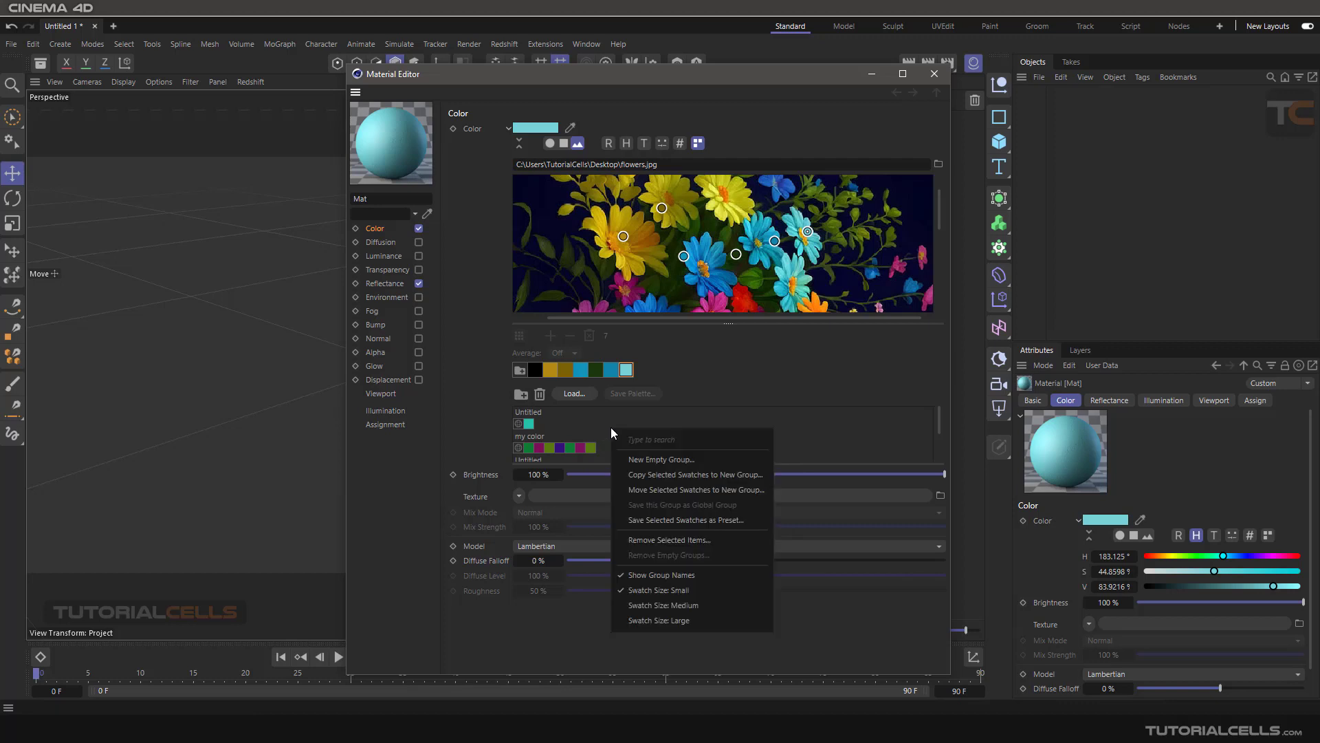
pyautogui.click(643, 575)
pyautogui.rightClick(644, 421)
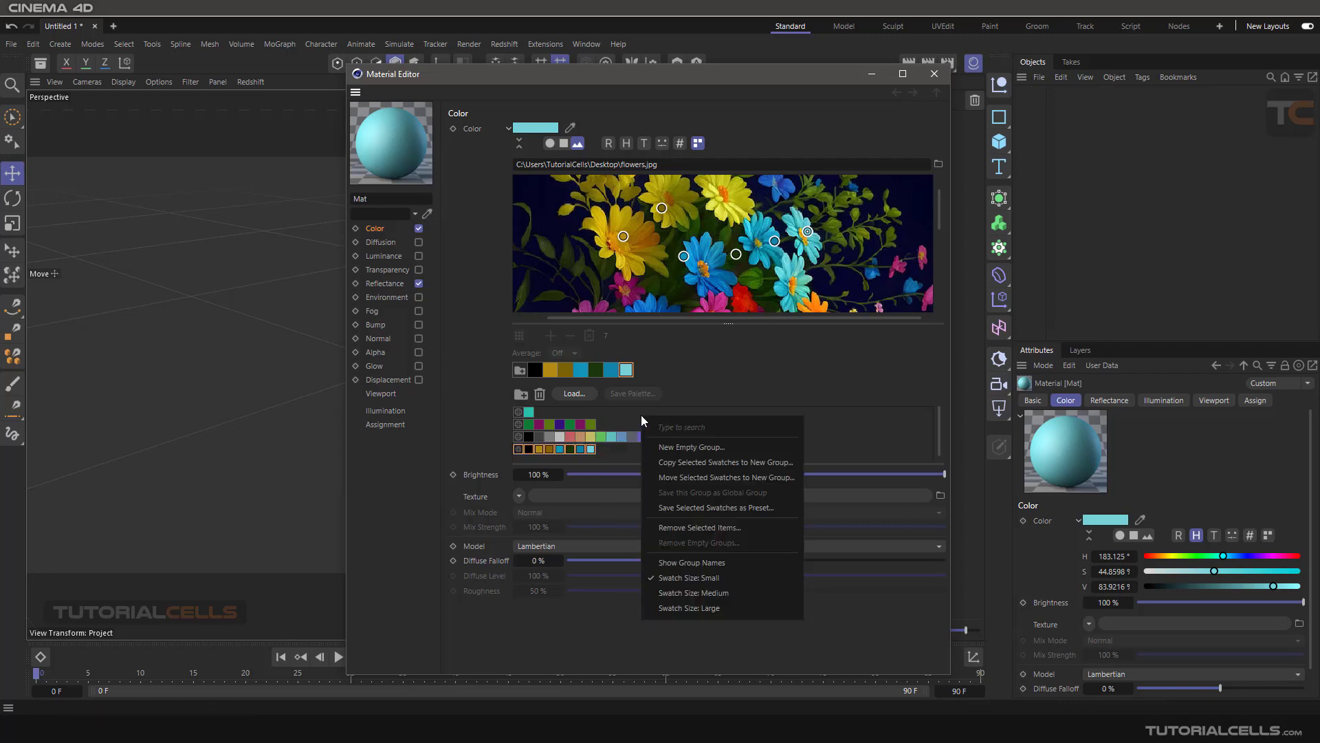
pyautogui.click(686, 392)
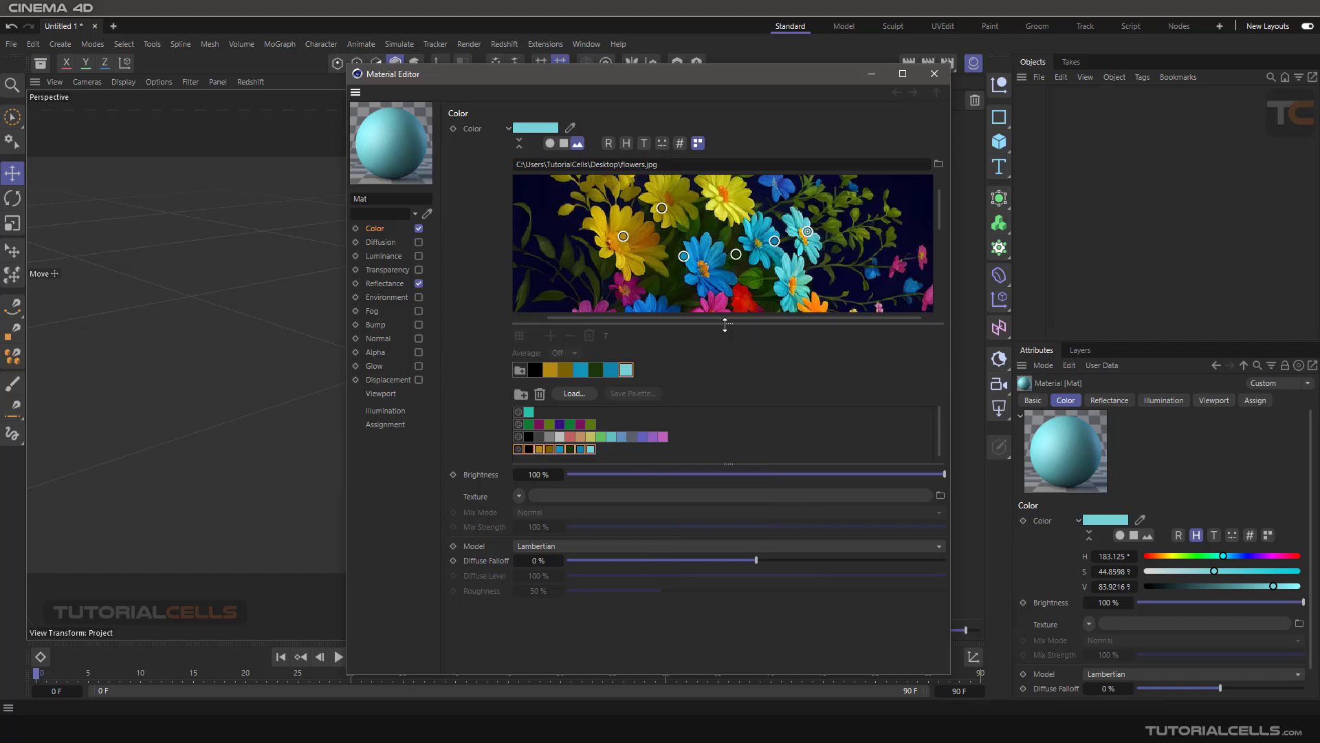
# Step: Enlarge the flower picture's display area vertically to show more of the image
pyautogui.moveTo(726, 318)
pyautogui.mouseDown()
pyautogui.moveTo(657, 327)
pyautogui.moveTo(716, 319)
pyautogui.mouseUp()
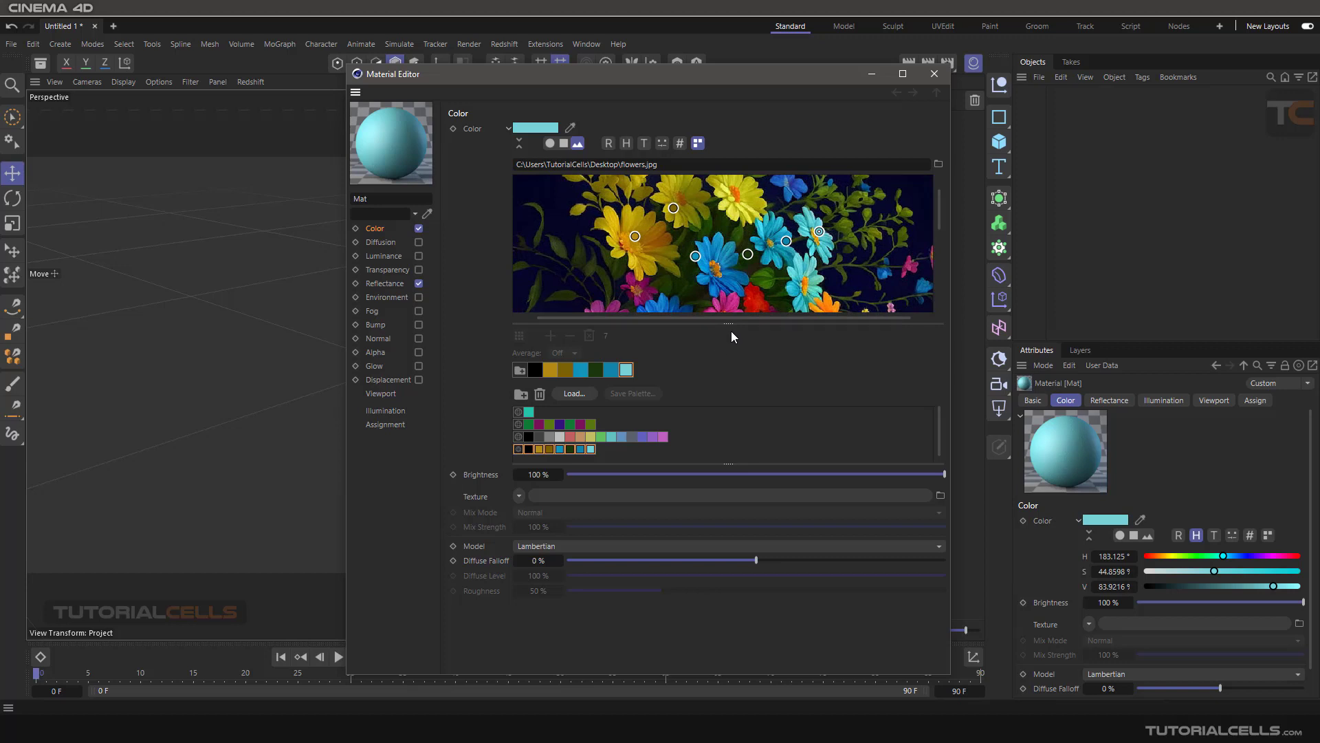
pyautogui.moveTo(731, 323)
pyautogui.mouseDown()
pyautogui.moveTo(734, 576)
pyautogui.moveTo(731, 347)
pyautogui.mouseUp()
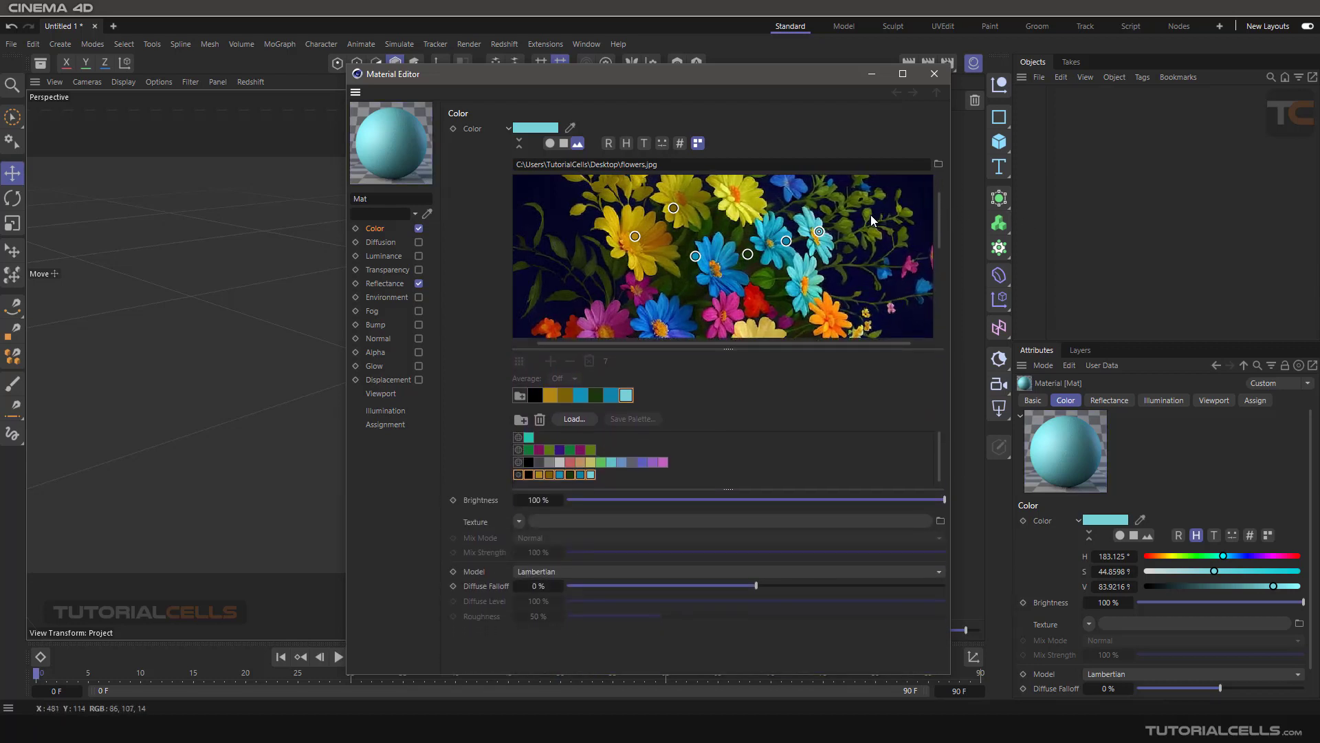
pyautogui.moveTo(872, 220); pyautogui.dragTo(834, 218, button='middle')
pyautogui.moveTo(735, 251); pyautogui.dragTo(684, 261, button='middle')
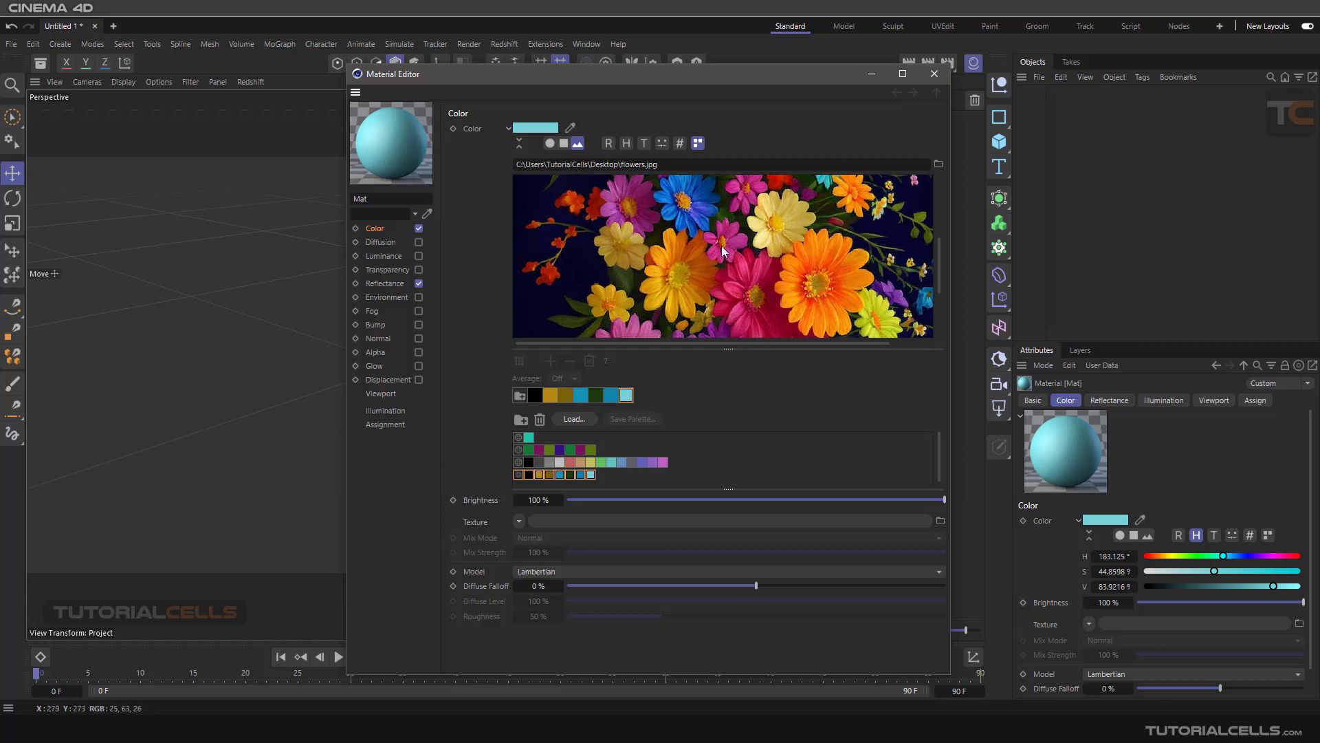
# Step: Add two orange sample points on the flowers, and move the first blue sample point to a deep blue flower with hue about 215°
pyautogui.click(670, 253)
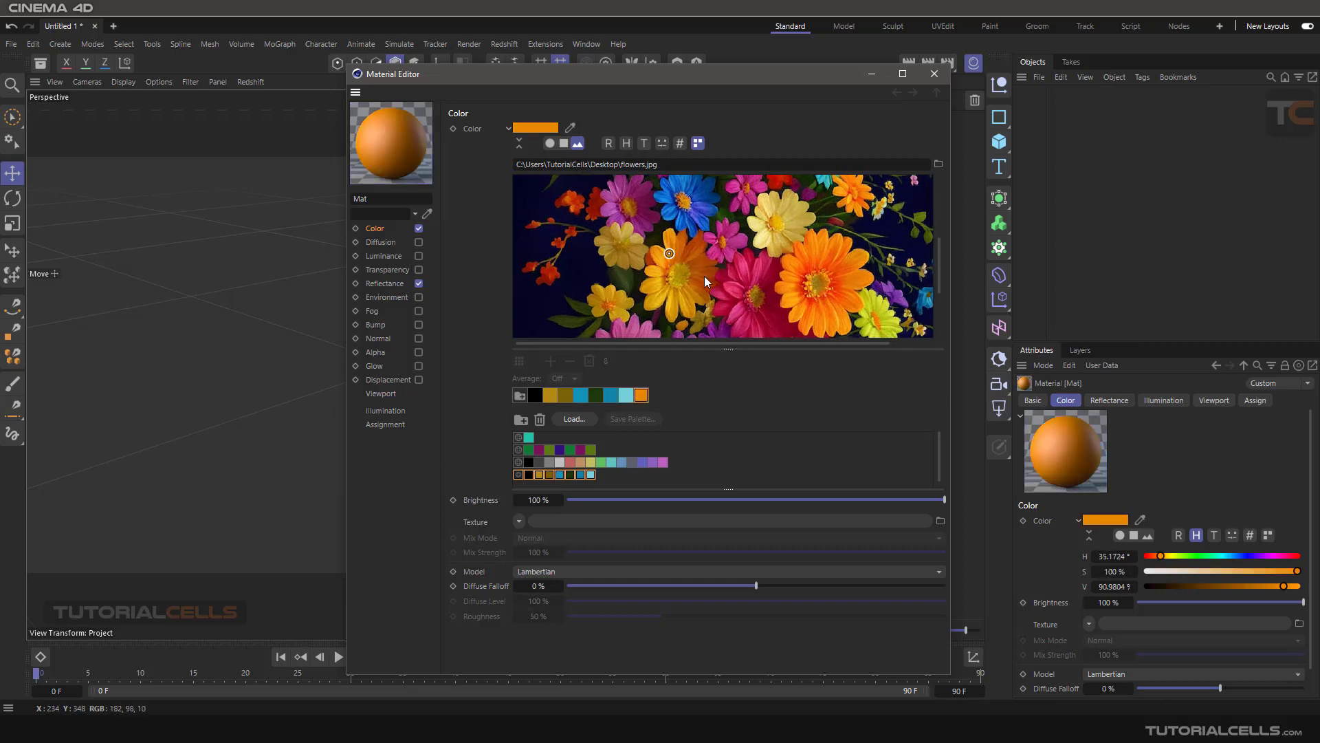
pyautogui.click(790, 265)
pyautogui.moveTo(769, 248); pyautogui.dragTo(728, 286, button='middle')
pyautogui.moveTo(715, 224)
pyautogui.mouseDown(button='middle')
pyautogui.moveTo(722, 303)
pyautogui.moveTo(712, 248)
pyautogui.mouseUp(button='middle')
pyautogui.click(667, 288)
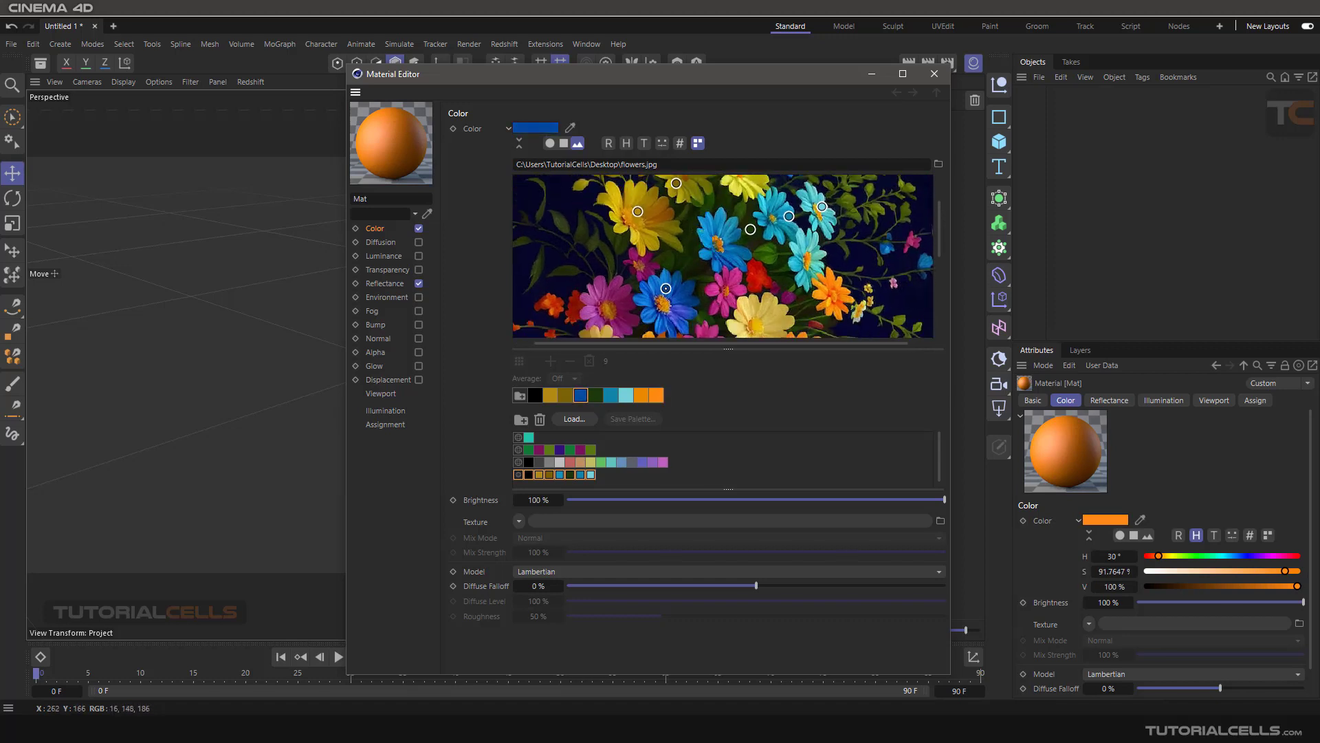
pyautogui.moveTo(670, 282)
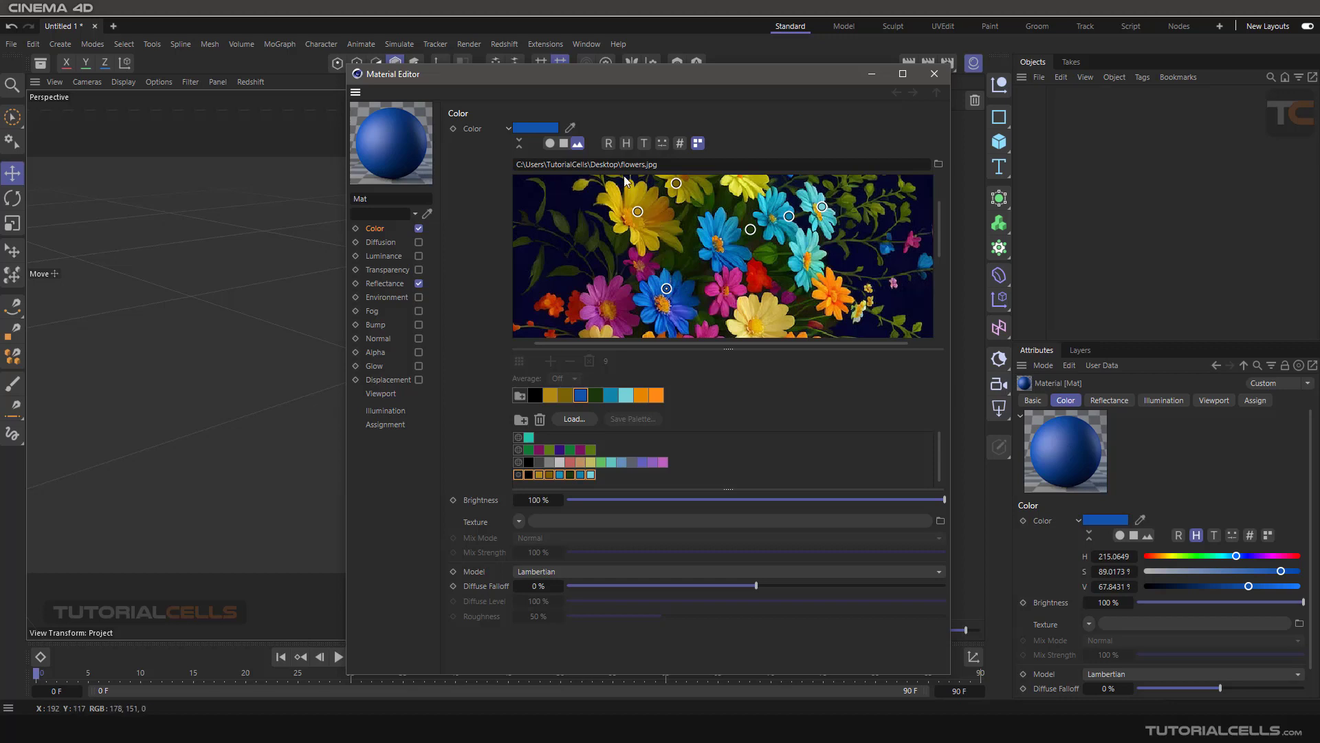
# Step: Look at the RGB, Kelvin Temperature and color mixing controls for the sampled blue, and return to the swatches
pyautogui.click(609, 143)
pyautogui.click(643, 143)
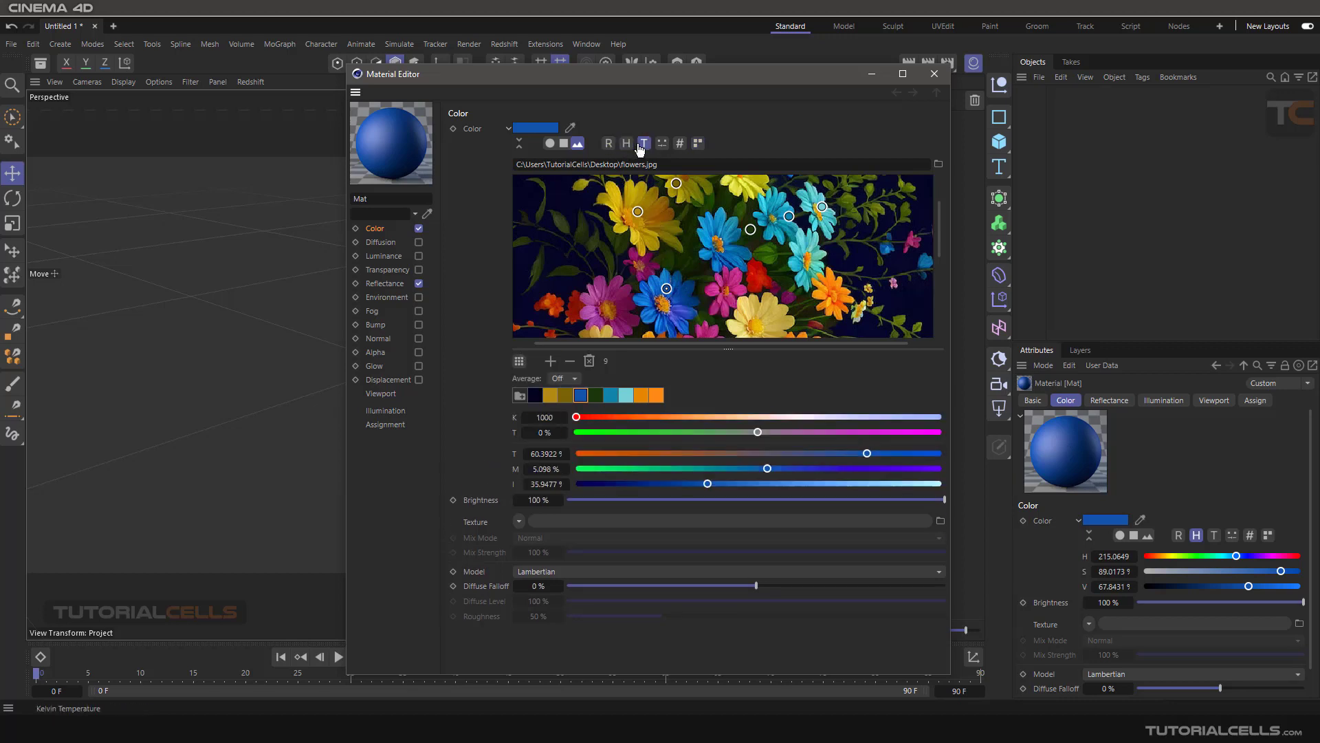
pyautogui.click(661, 144)
pyautogui.click(698, 143)
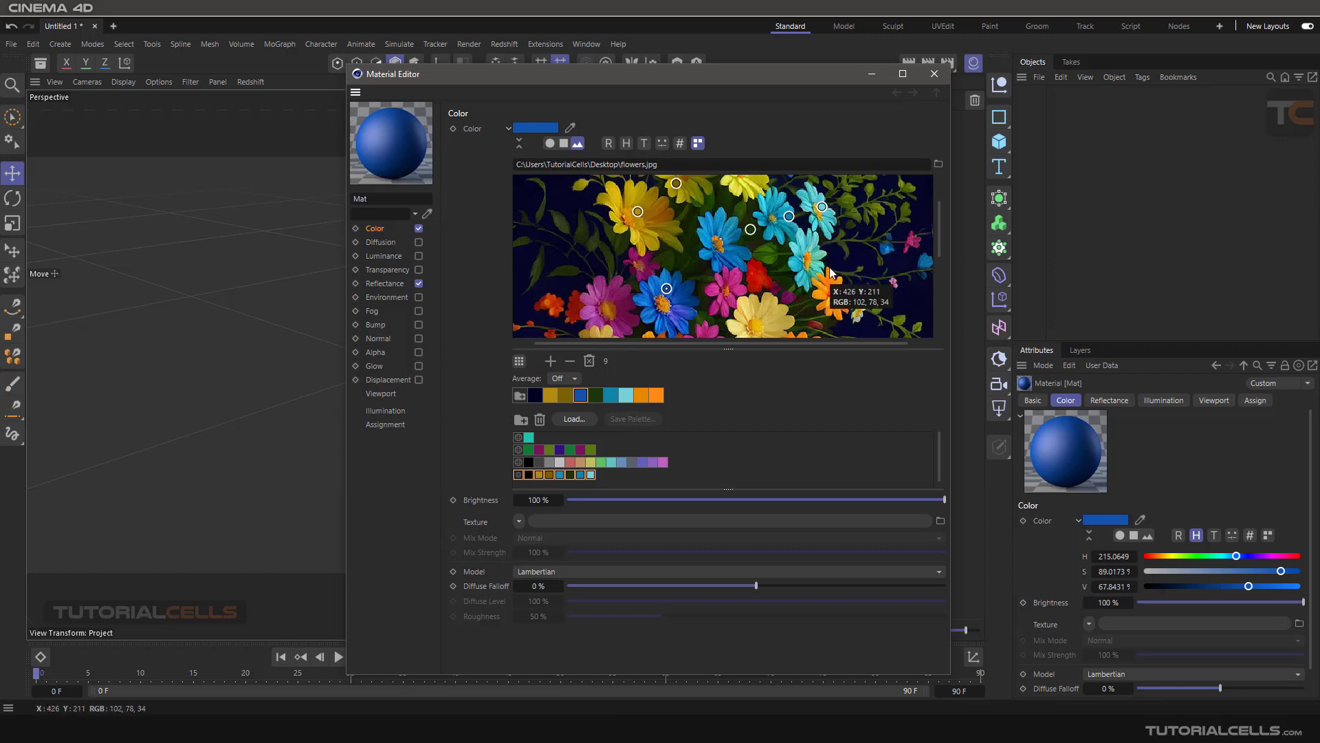
# Step: Pixelate the flower picture and set its Detail to 41
pyautogui.moveTo(662, 292); pyautogui.dragTo(663, 275, button='middle')
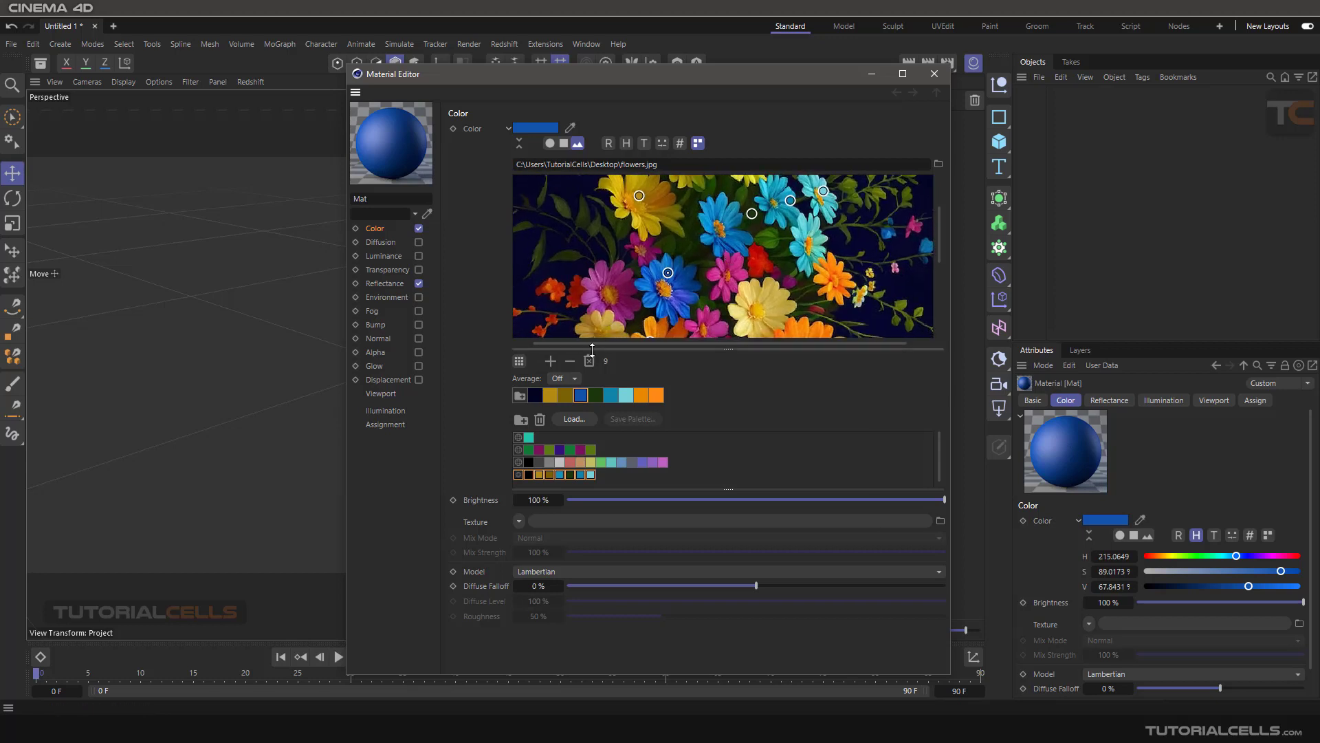
pyautogui.click(521, 365)
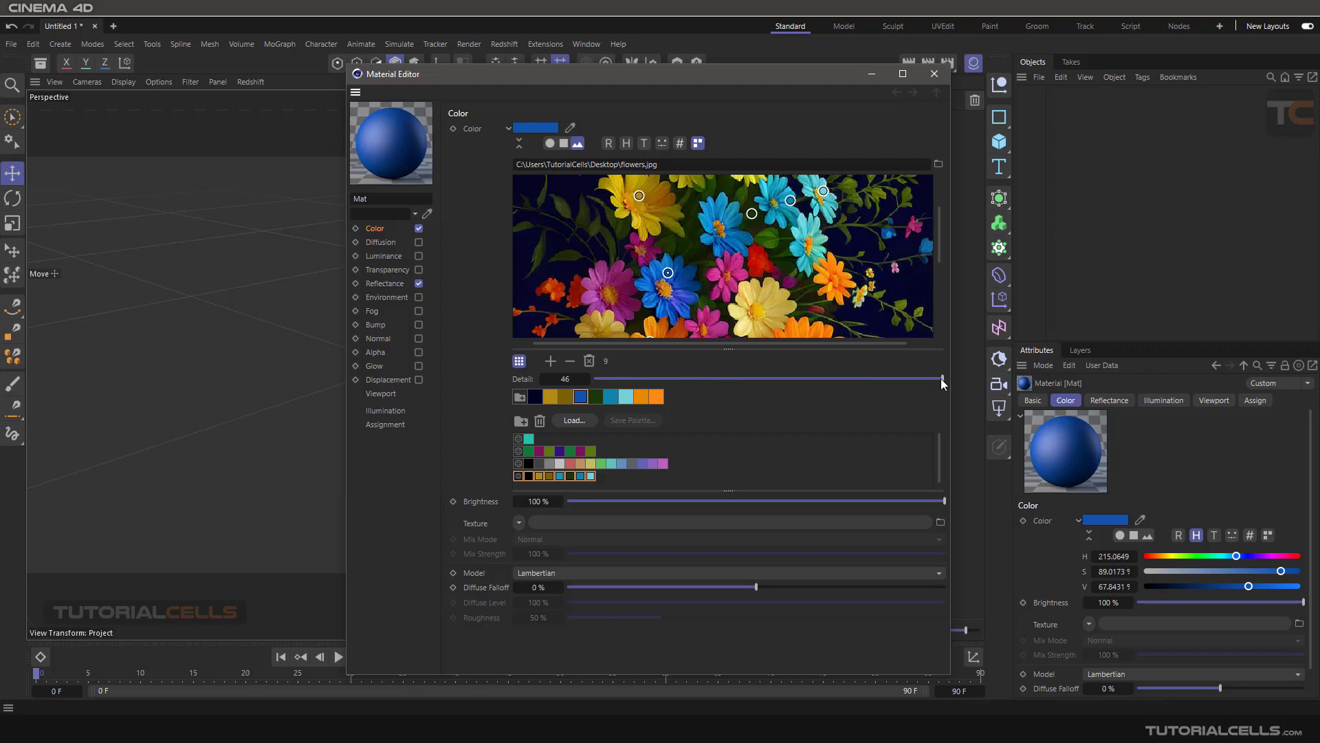
pyautogui.moveTo(942, 378); pyautogui.dragTo(905, 376)
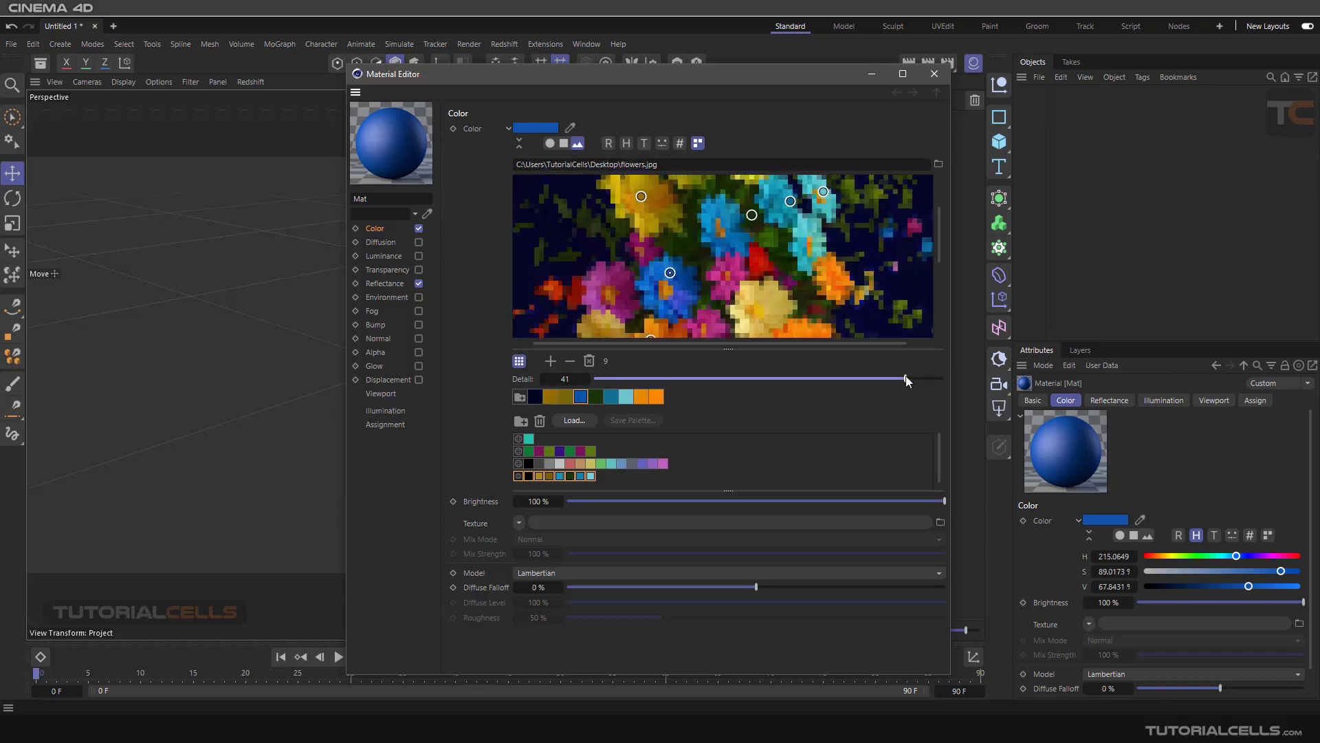
# Step: Examine the pixelated flower picture and its sample points at several zoom levels
pyautogui.scroll(2, 713, 238)
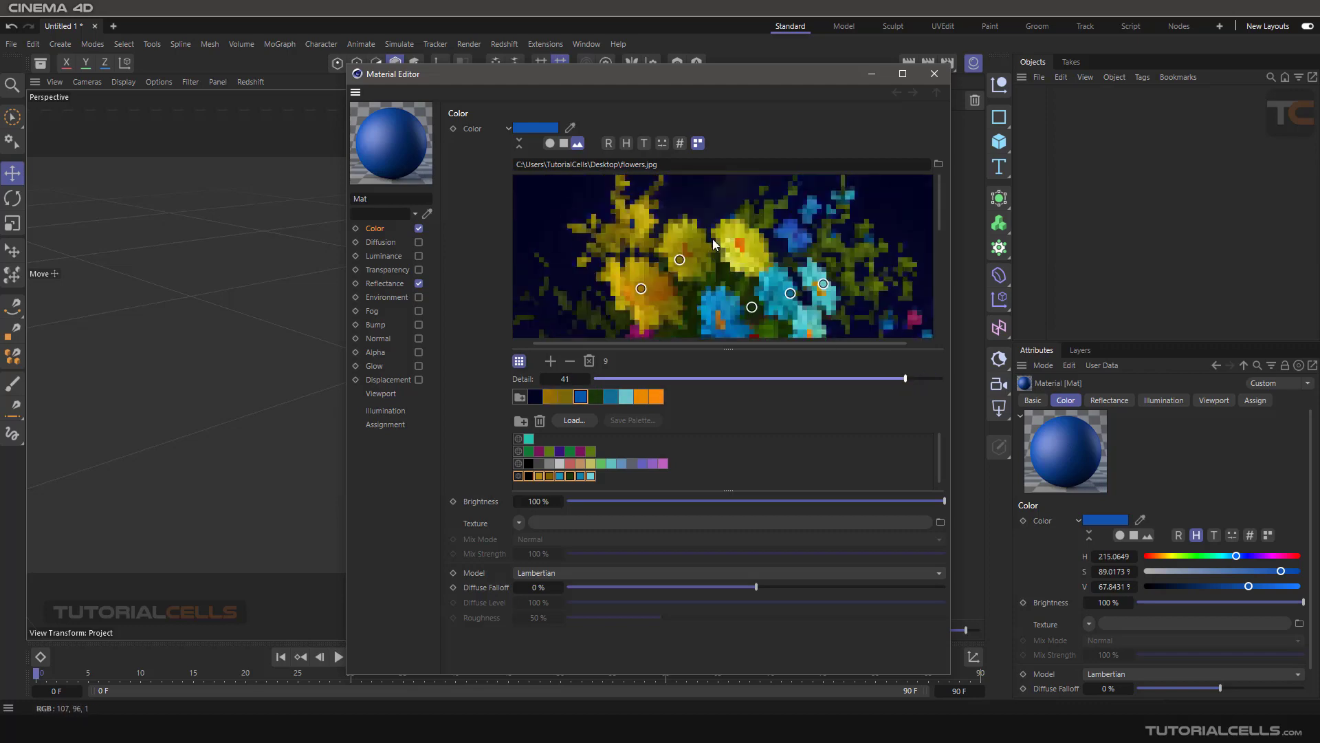
pyautogui.scroll(-4, 713, 244)
pyautogui.scroll(4, 709, 254)
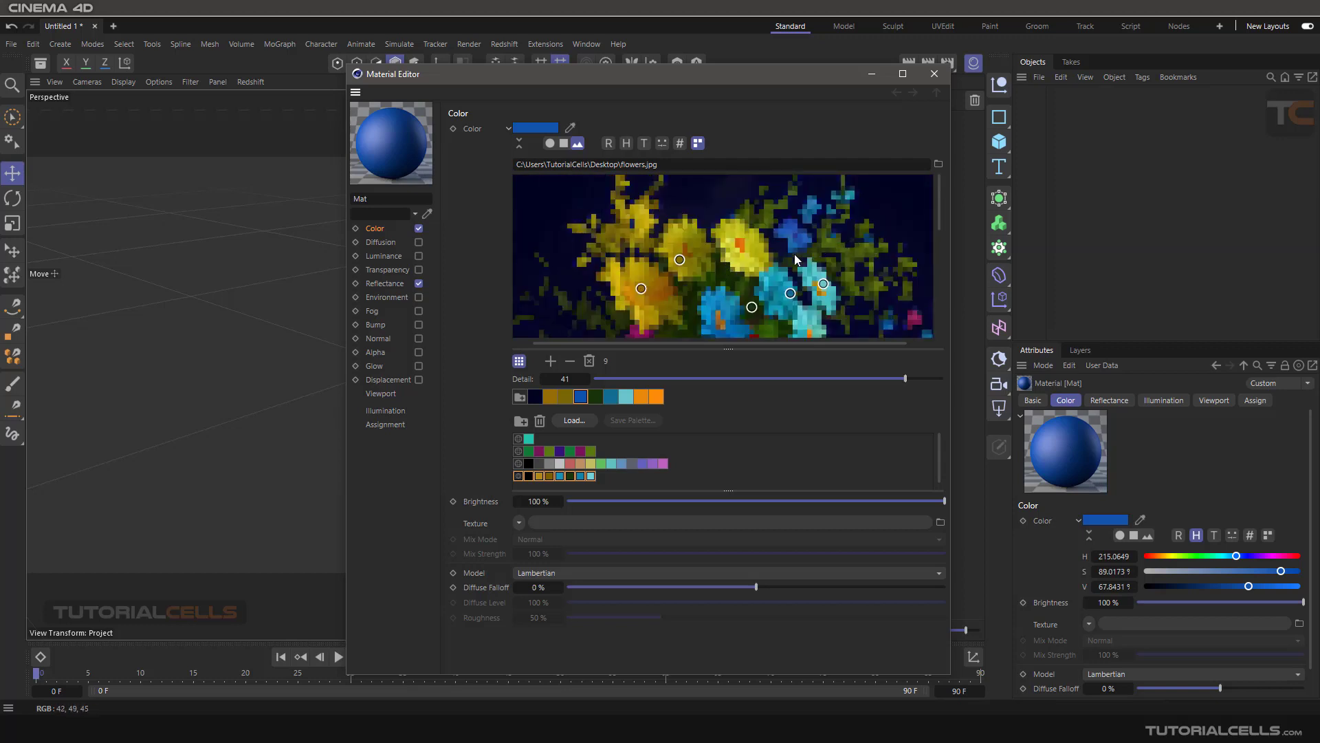
pyautogui.scroll(3, 791, 256)
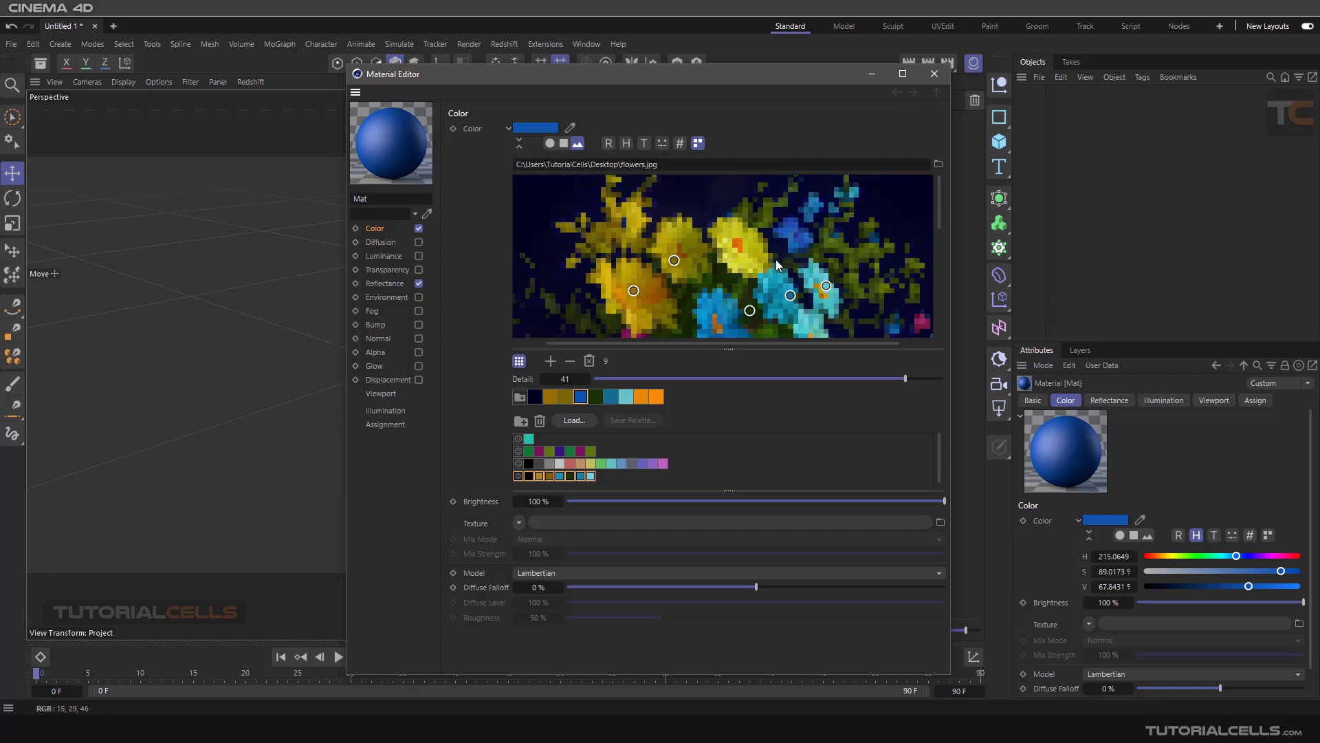
pyautogui.scroll(-2, 776, 258)
pyautogui.scroll(5, 713, 271)
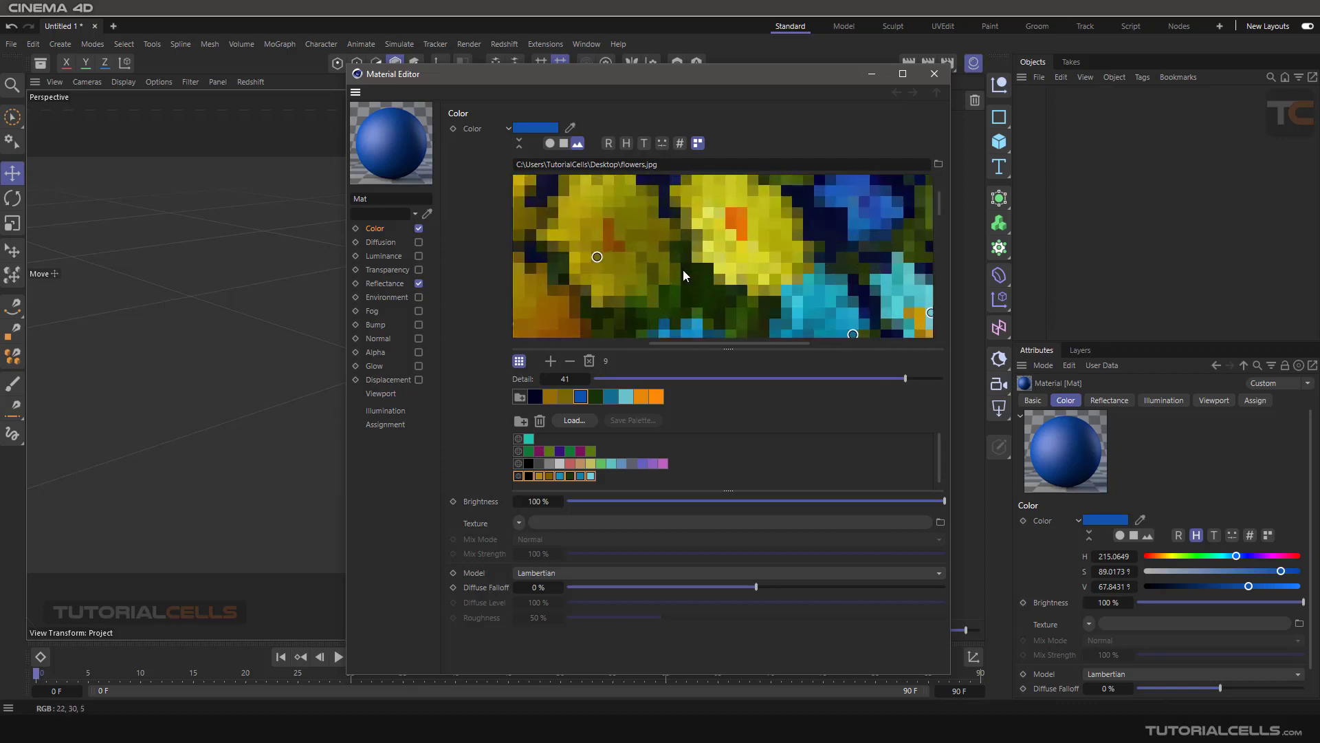
pyautogui.scroll(-3, 687, 265)
pyautogui.scroll(3, 691, 270)
pyautogui.scroll(-2, 695, 275)
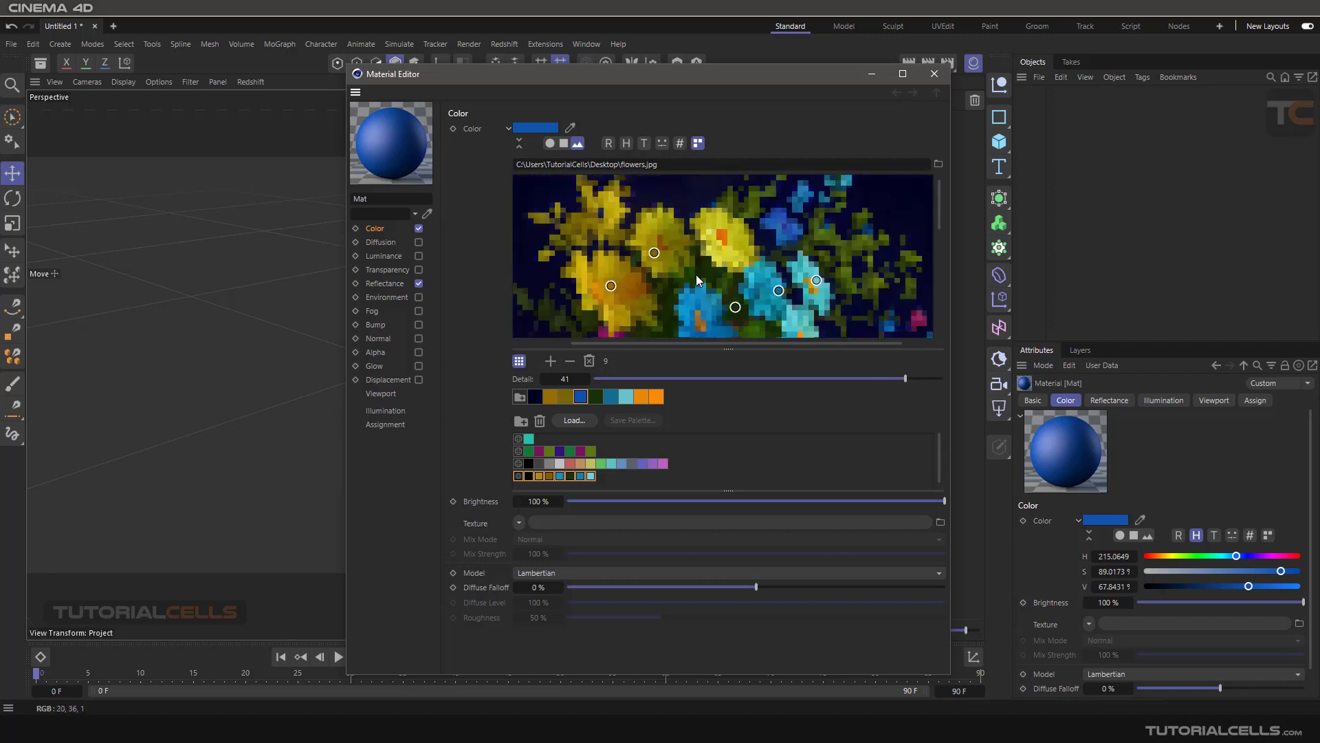
pyautogui.scroll(2, 696, 274)
pyautogui.scroll(-2, 696, 274)
pyautogui.scroll(1, 696, 274)
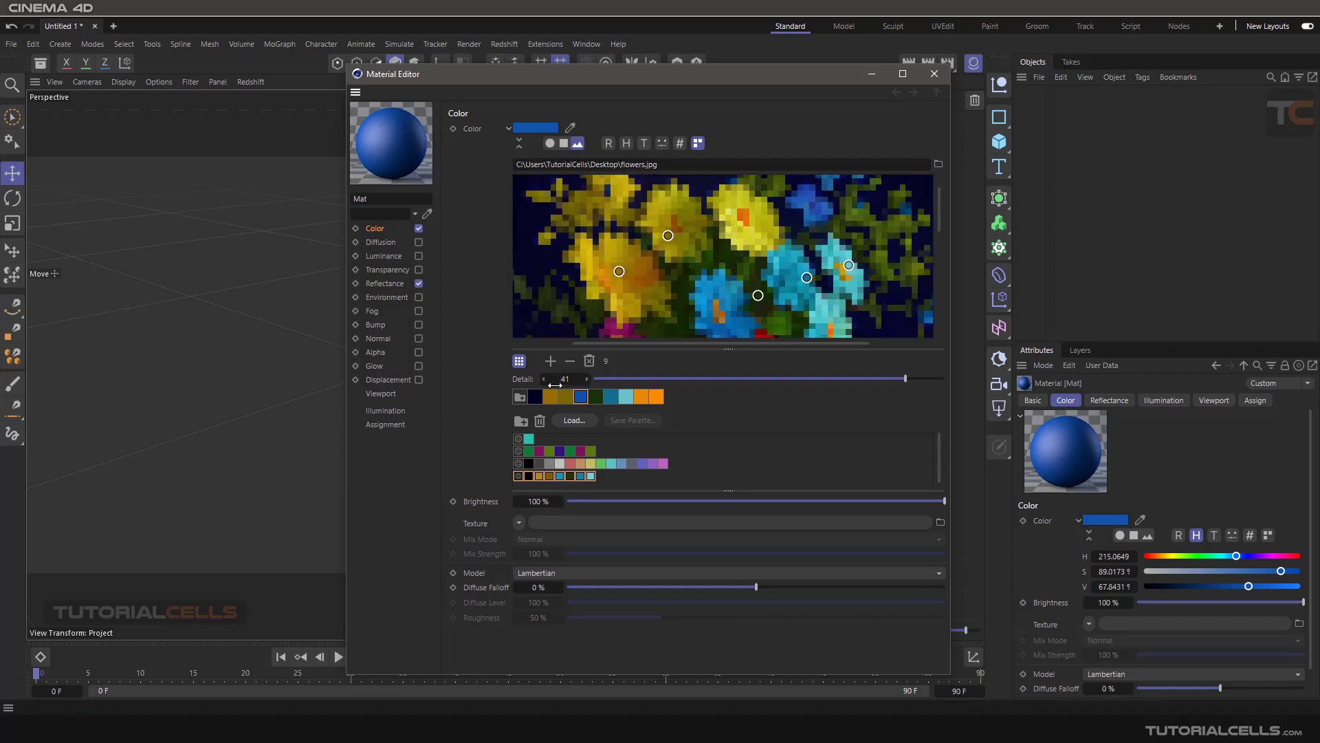
pyautogui.click(725, 447)
pyautogui.rightClick(722, 457)
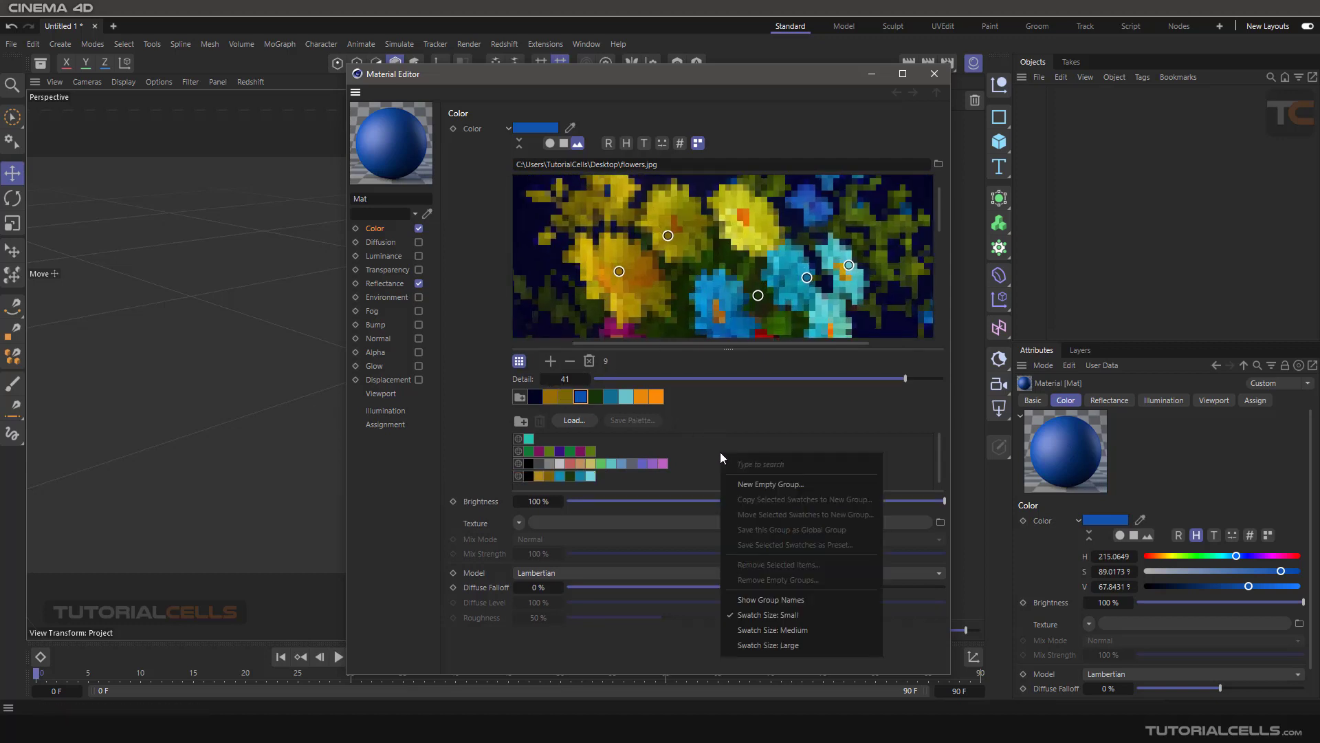
pyautogui.click(701, 449)
pyautogui.scroll(-1, 700, 450)
pyautogui.scroll(1, 699, 450)
pyautogui.scroll(1, 704, 257)
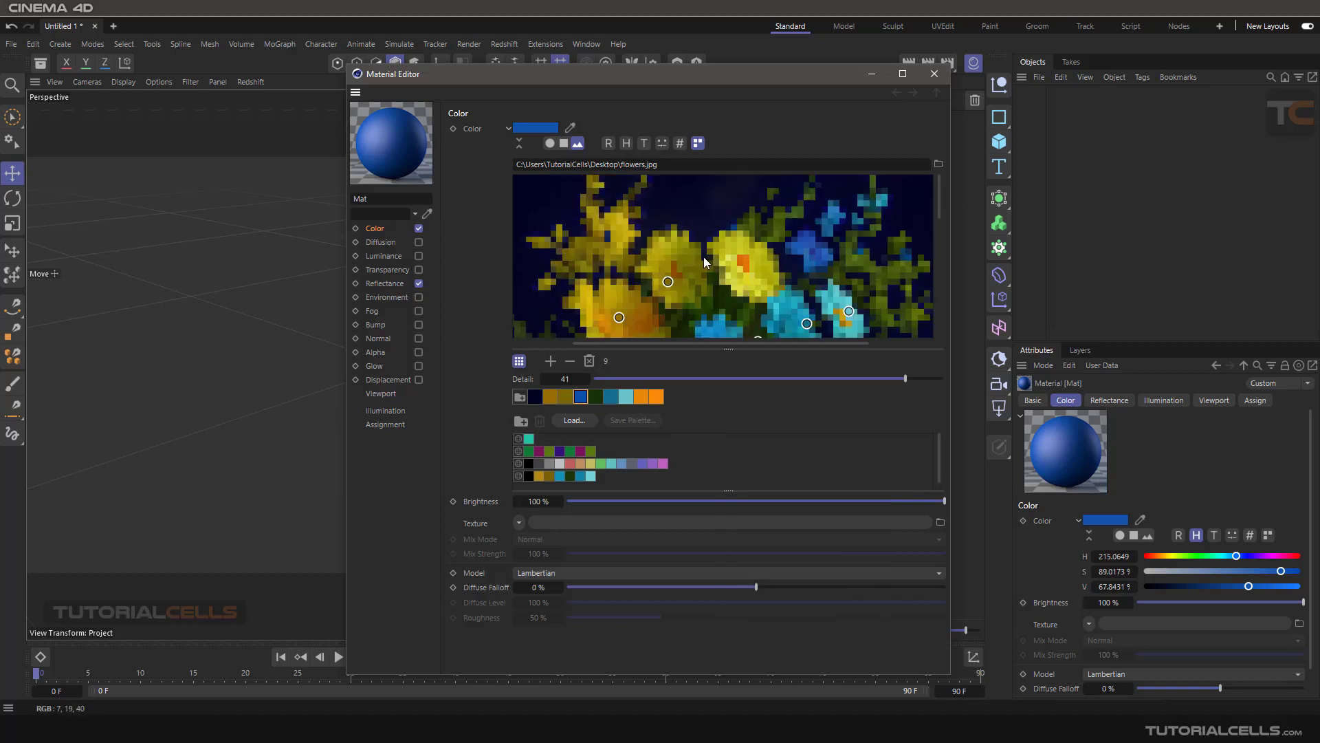
pyautogui.scroll(-1, 703, 257)
pyautogui.scroll(1, 702, 257)
# Step: Close the Material Editor and create a new empty project
pyautogui.moveTo(492, 81); pyautogui.dragTo(500, 76)
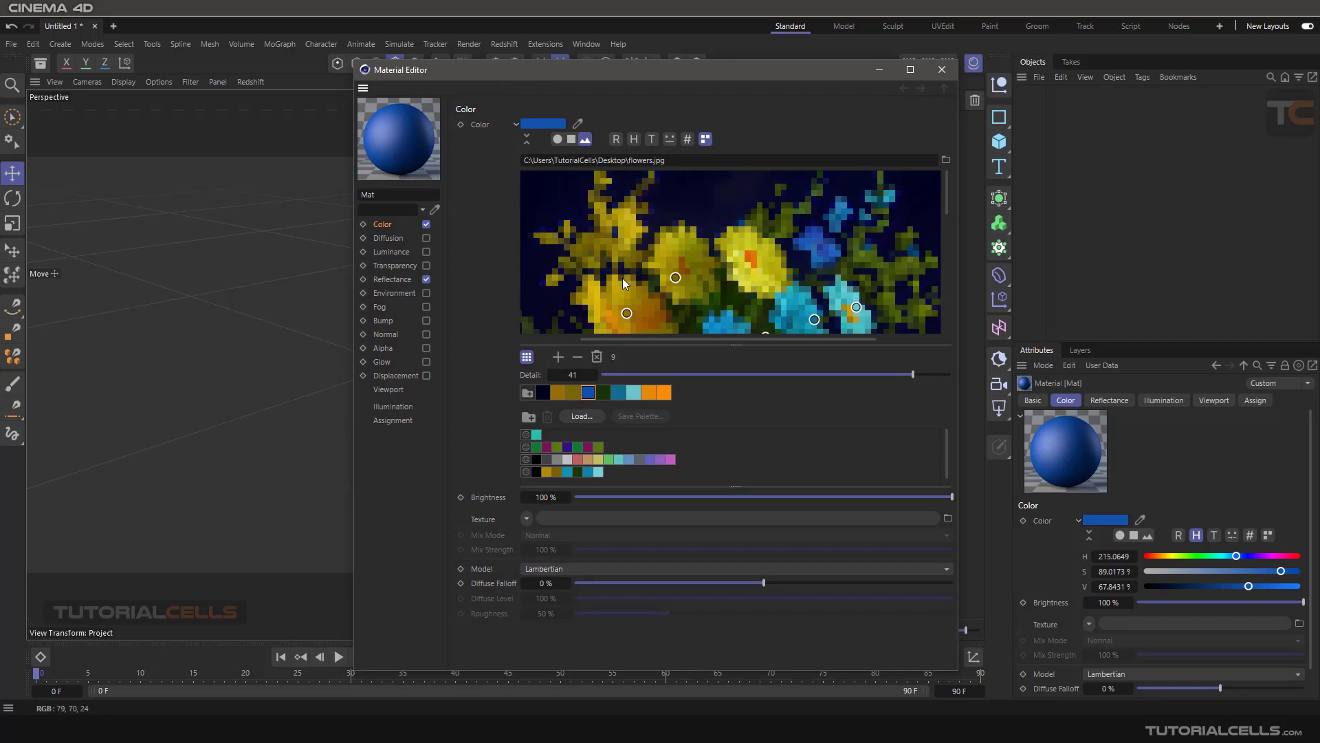
pyautogui.click(934, 76)
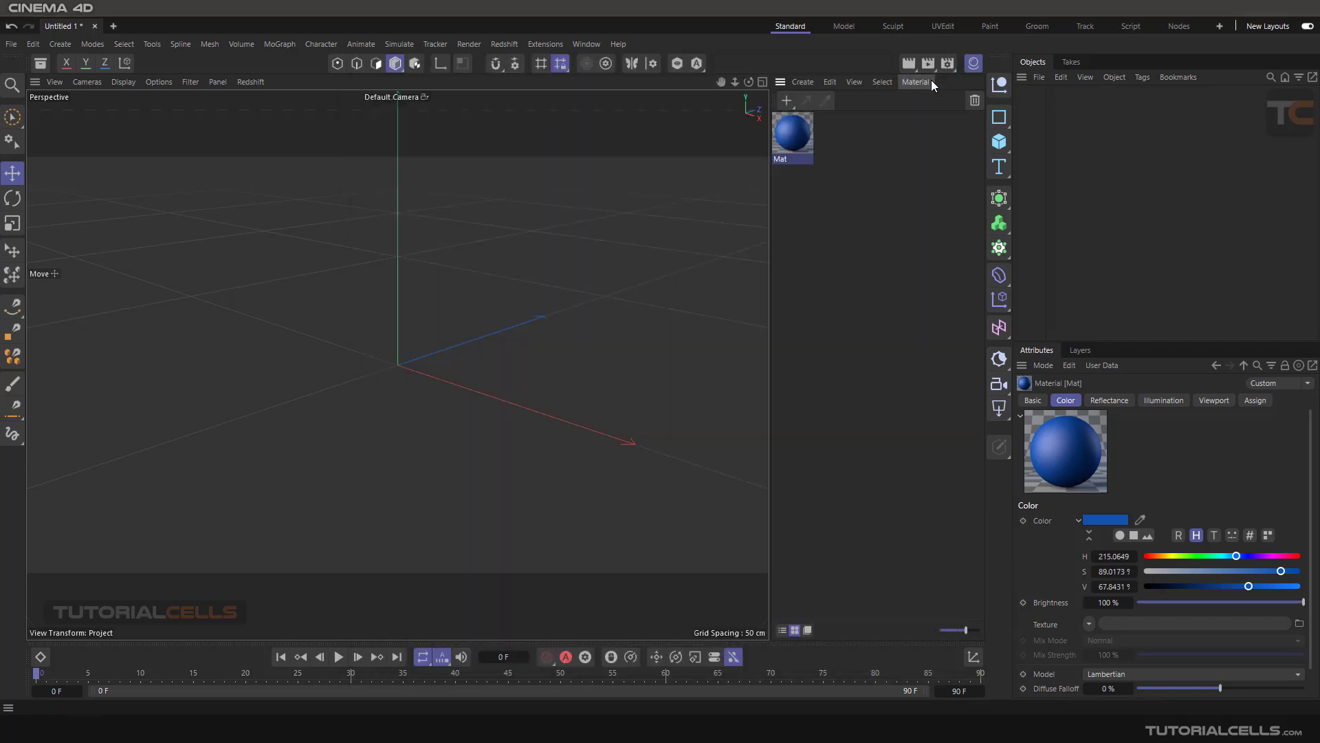
pyautogui.click(11, 44)
pyautogui.click(44, 70)
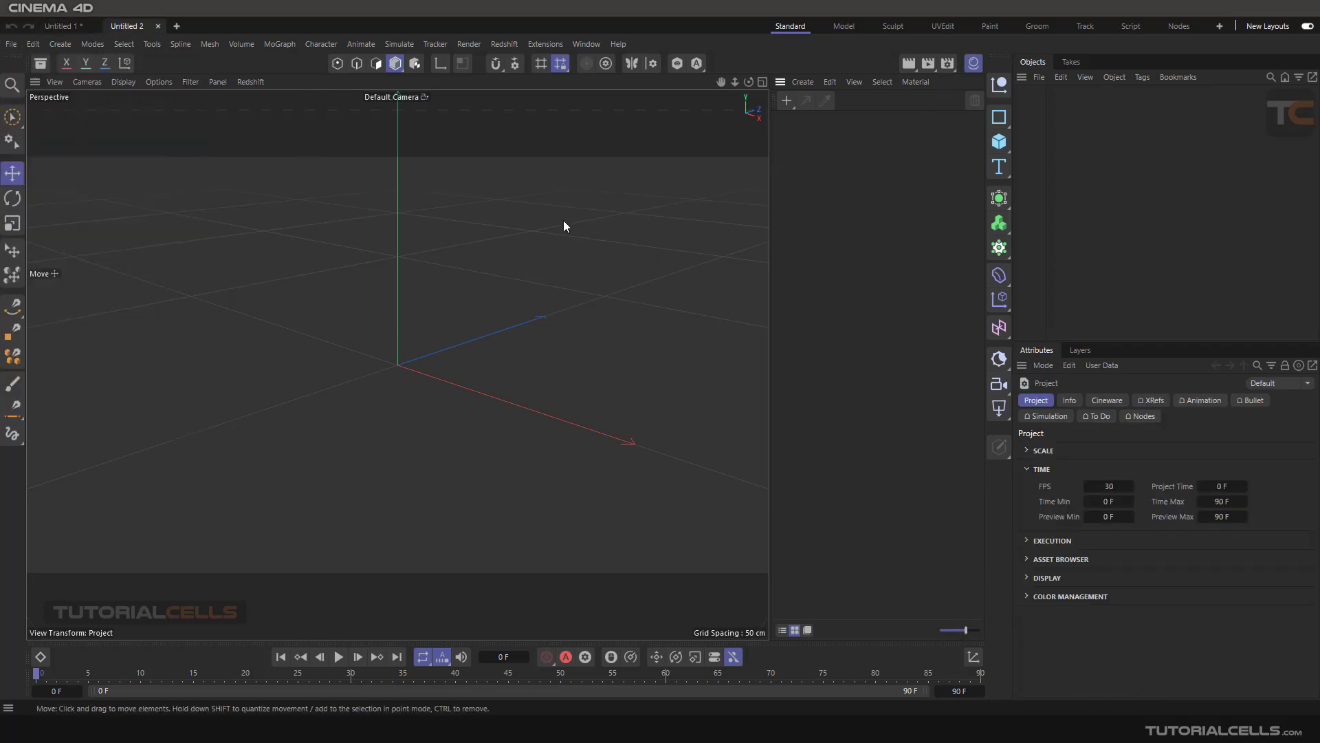
# Step: Create a new Standard Material and open it in the Material Editor, placed near the middle of the screen
pyautogui.click(793, 108)
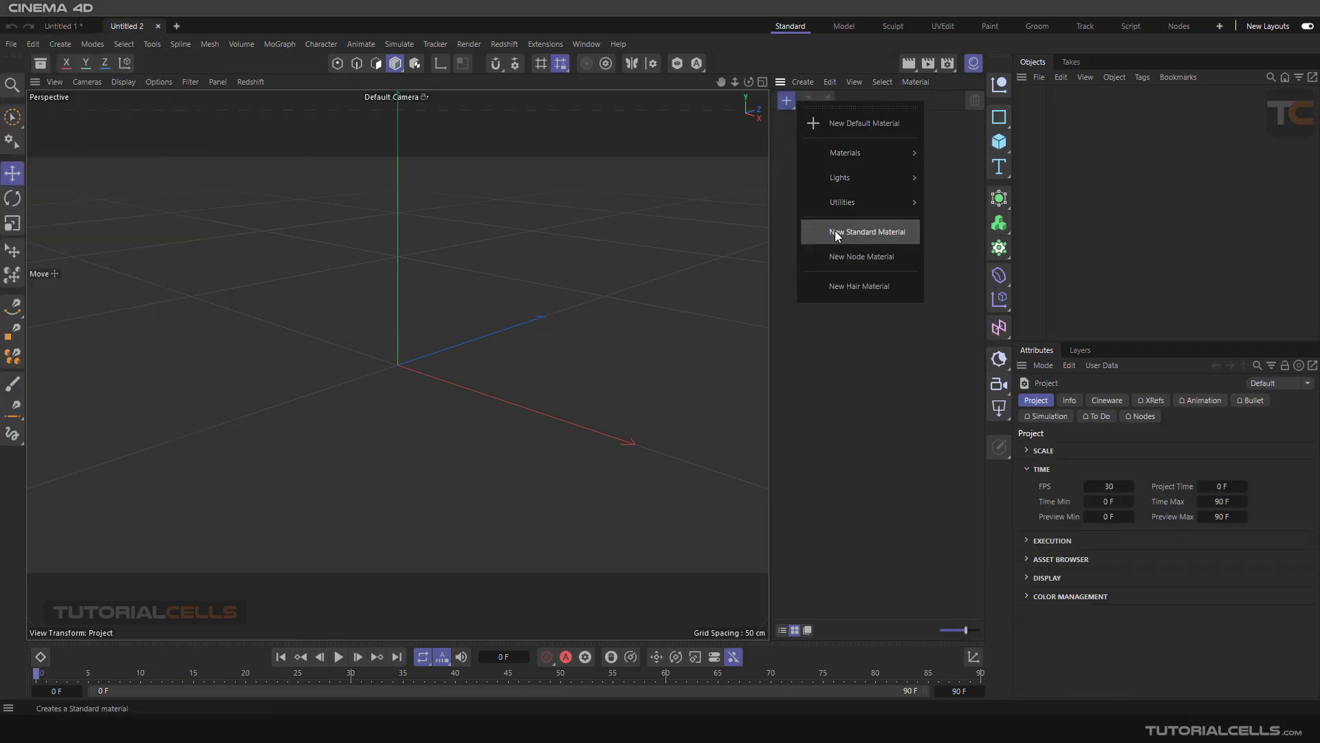
pyautogui.click(836, 233)
pyautogui.doubleClick(803, 136)
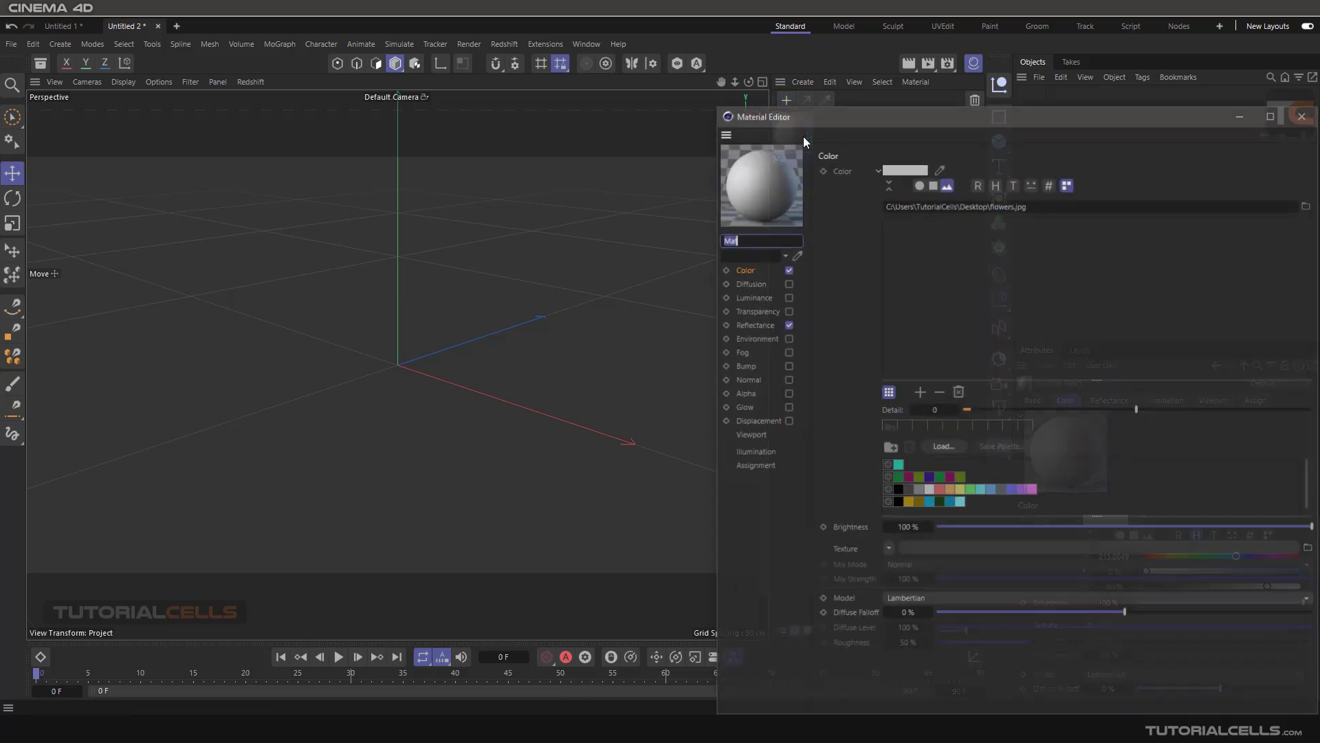
pyautogui.moveTo(897, 128); pyautogui.dragTo(590, 91)
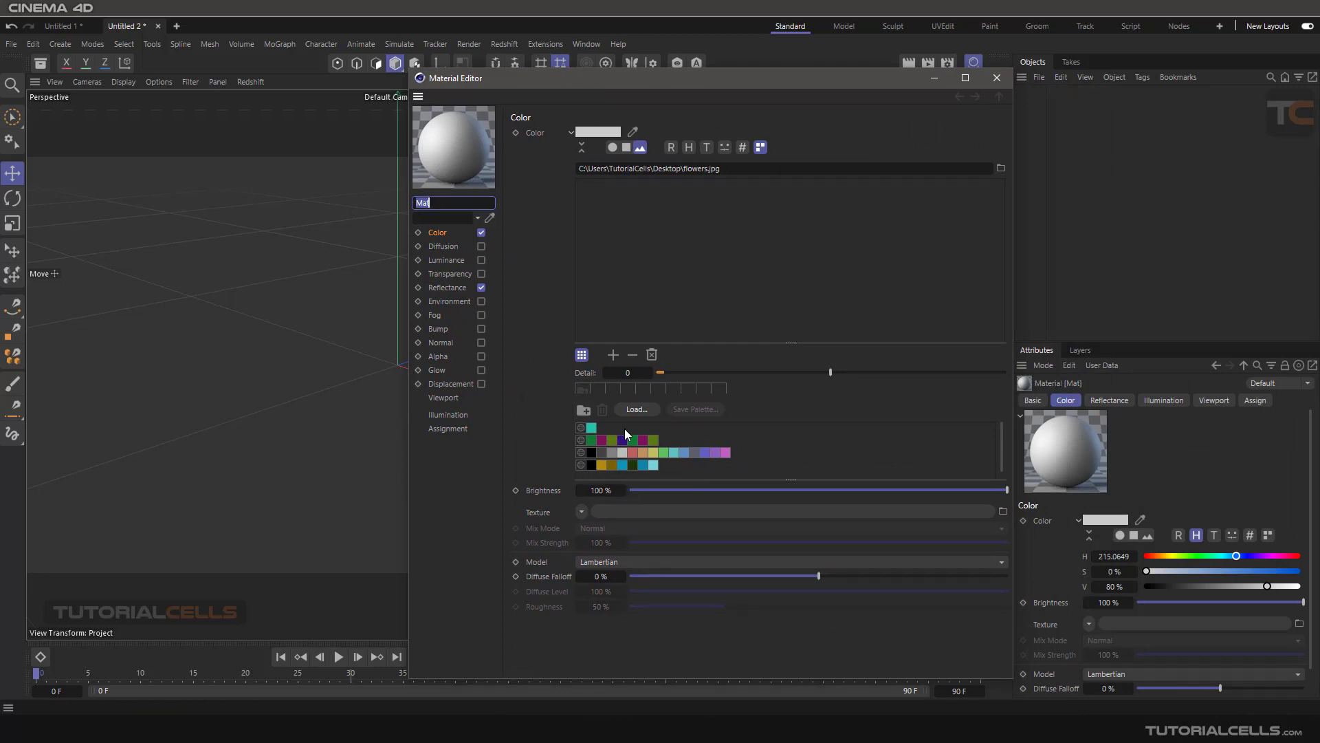
# Step: Set the new material's color display to Spectrum with HSV sliders in place of the swatches, and close the Material Editor
pyautogui.click(612, 147)
pyautogui.click(626, 148)
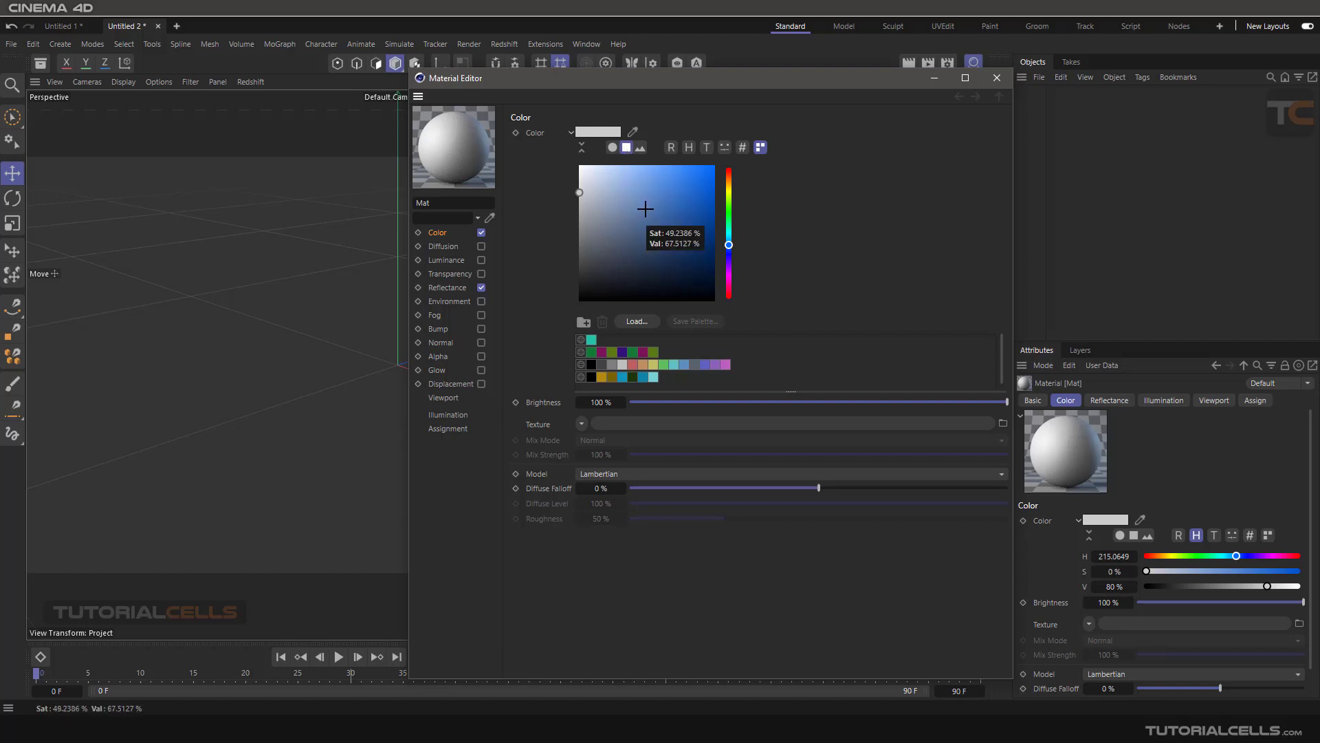
pyautogui.click(672, 151)
pyautogui.click(689, 147)
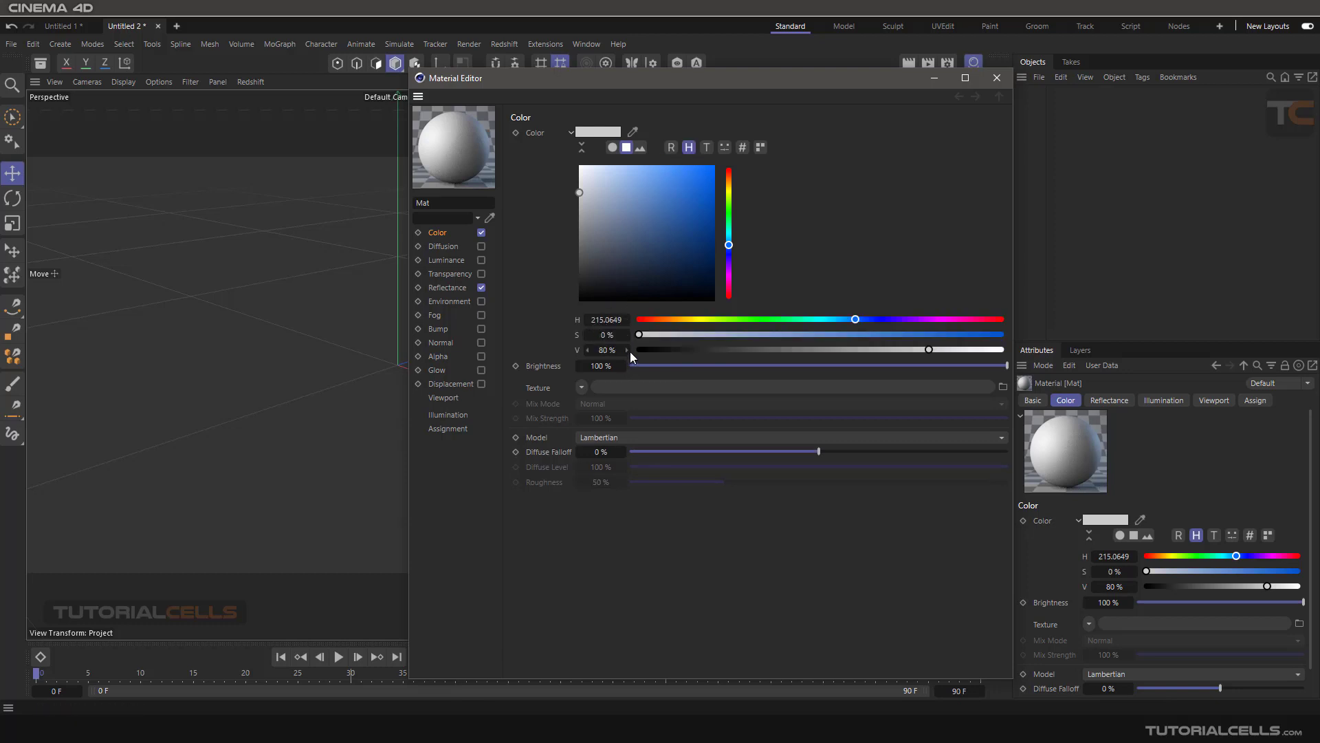
pyautogui.moveTo(650, 253)
pyautogui.click(997, 77)
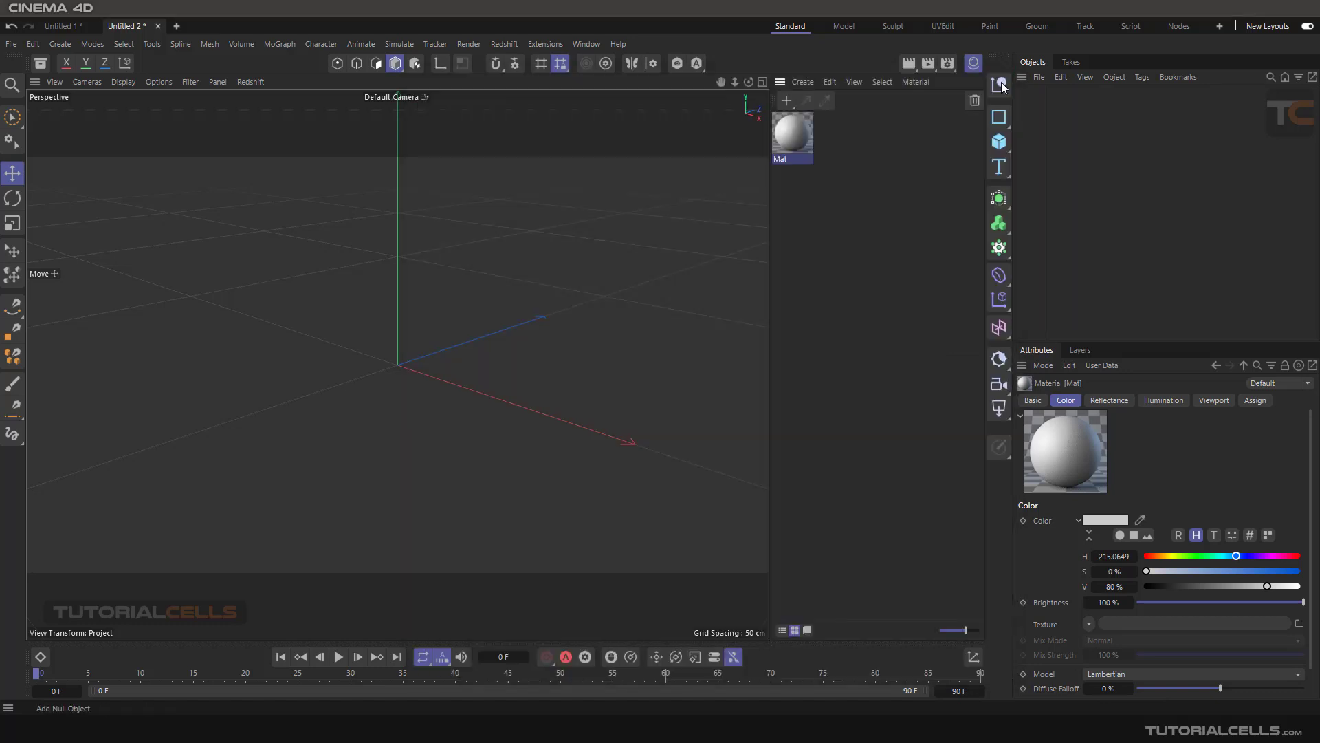
# Step: Show the Spectrum picker for the material's color in its attributes and look over the Color settings
pyautogui.click(1133, 536)
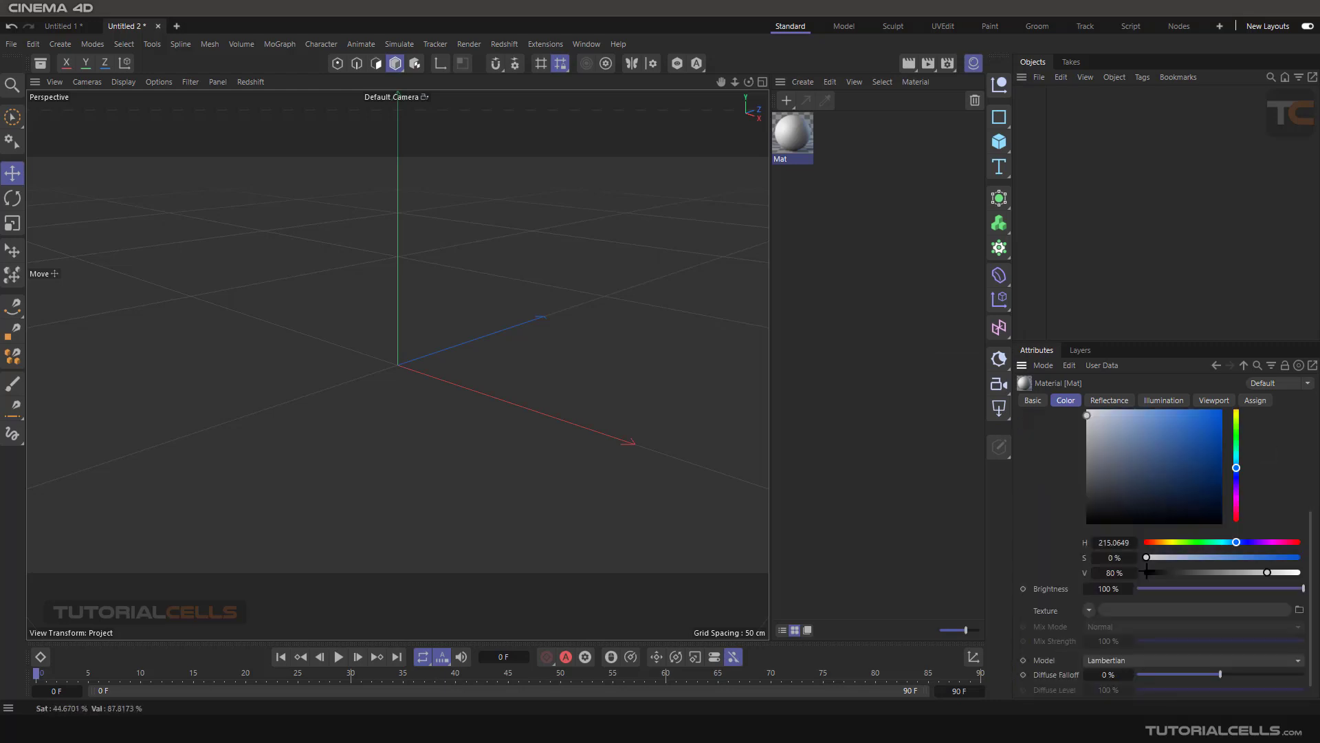
pyautogui.scroll(3, 1147, 572)
pyautogui.scroll(-3, 1147, 570)
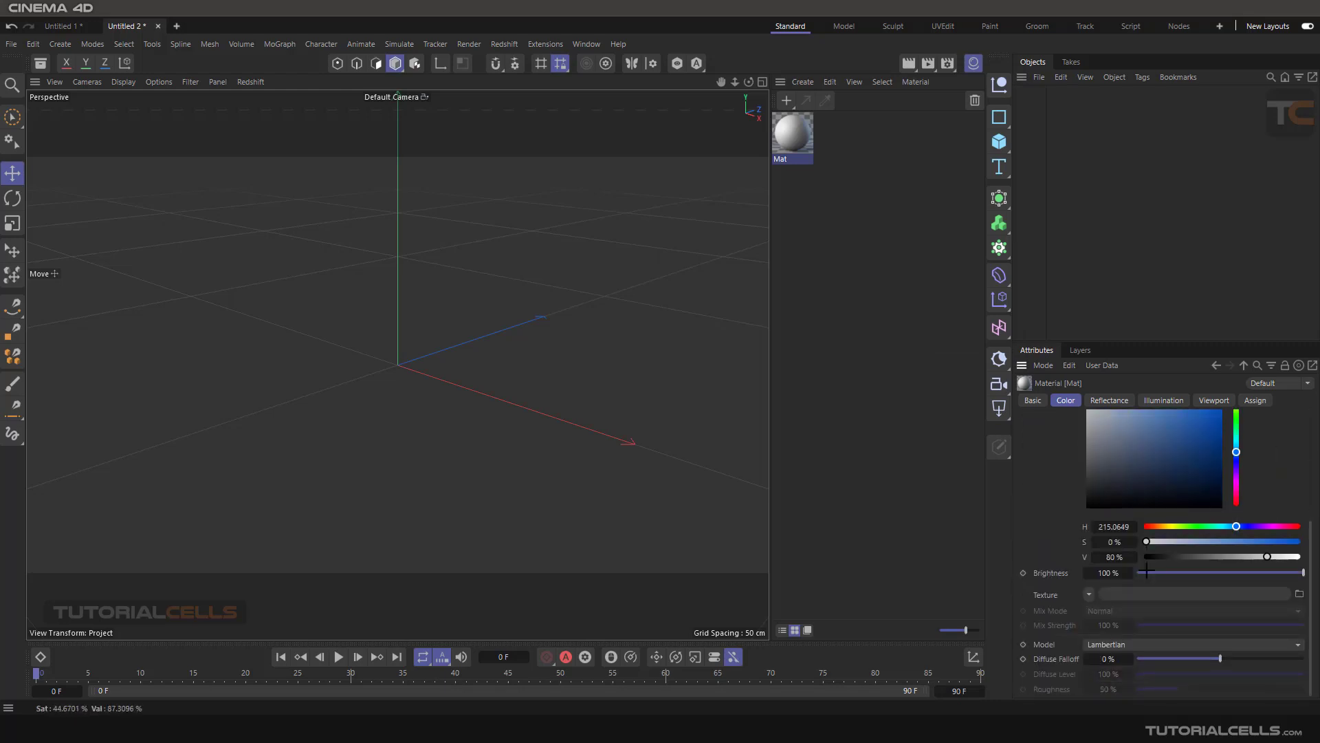
pyautogui.scroll(3, 1147, 570)
pyautogui.scroll(-4, 1132, 544)
pyautogui.scroll(4, 1133, 544)
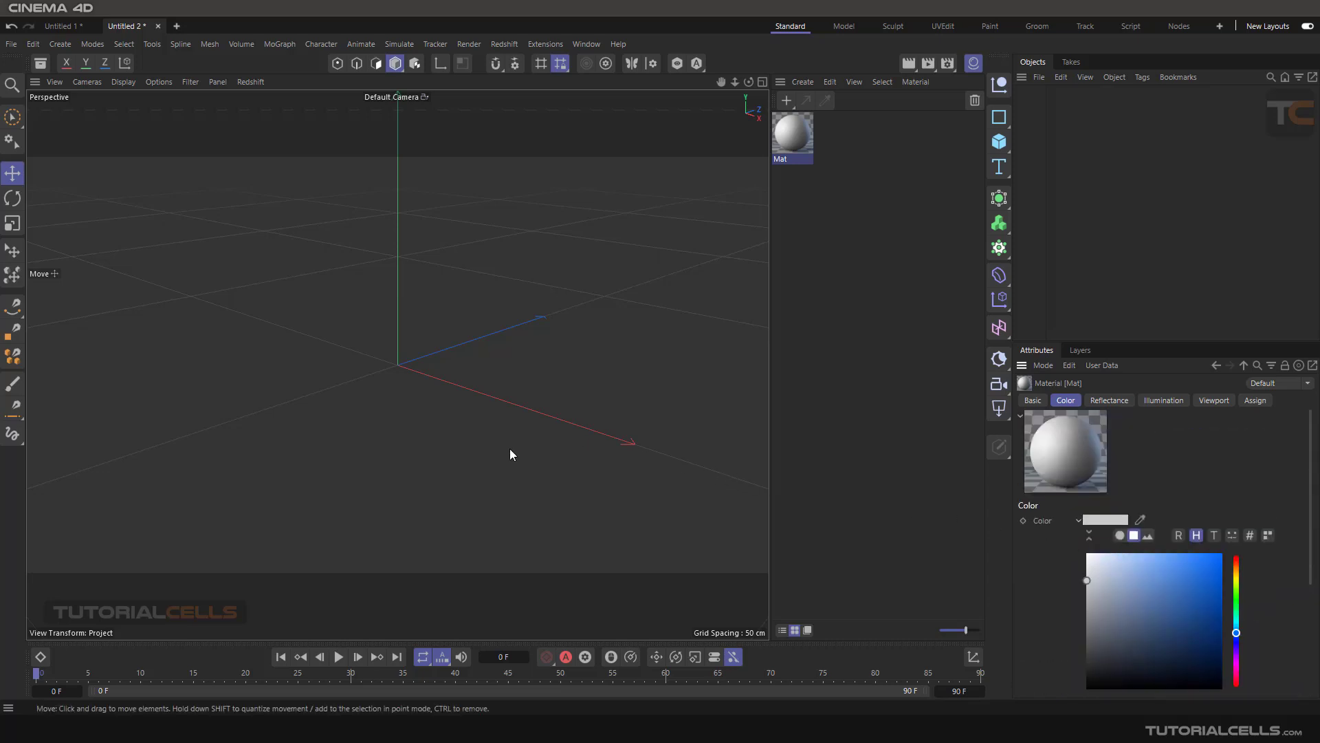